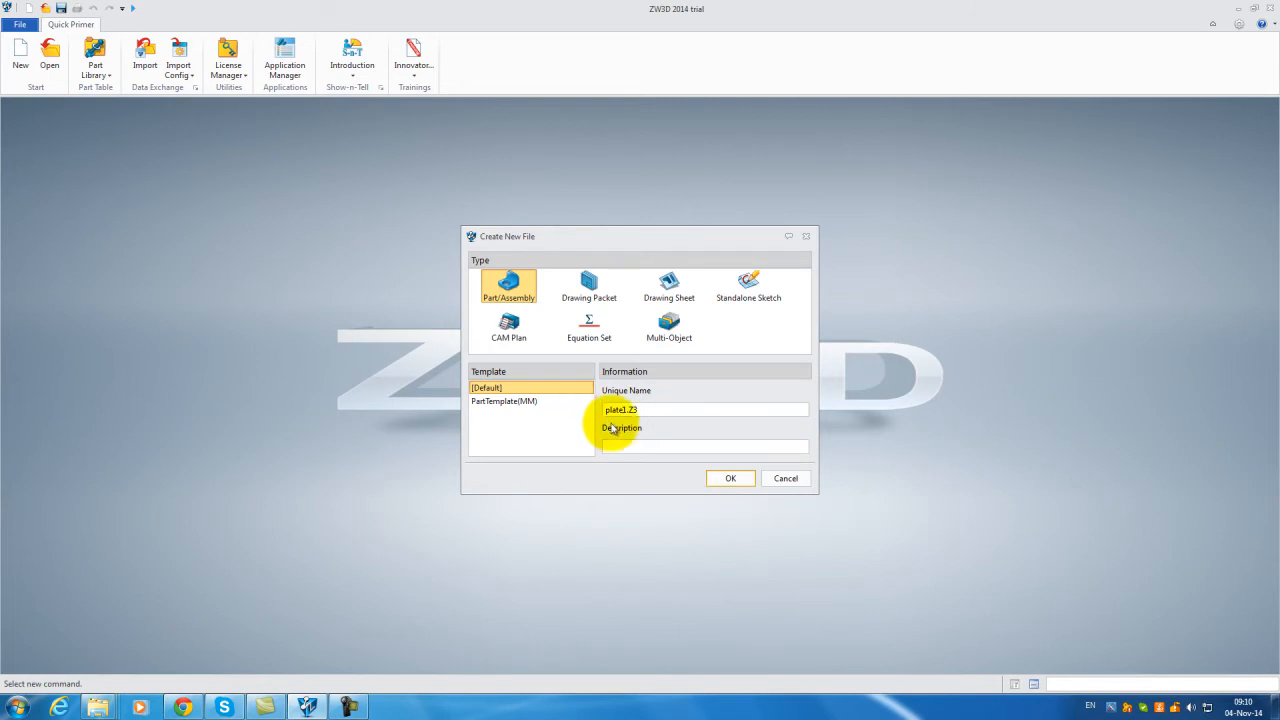
# - Create the part file plate.Z3 and start a sketch on the horizontal XY plane
pyautogui.click(729, 479)
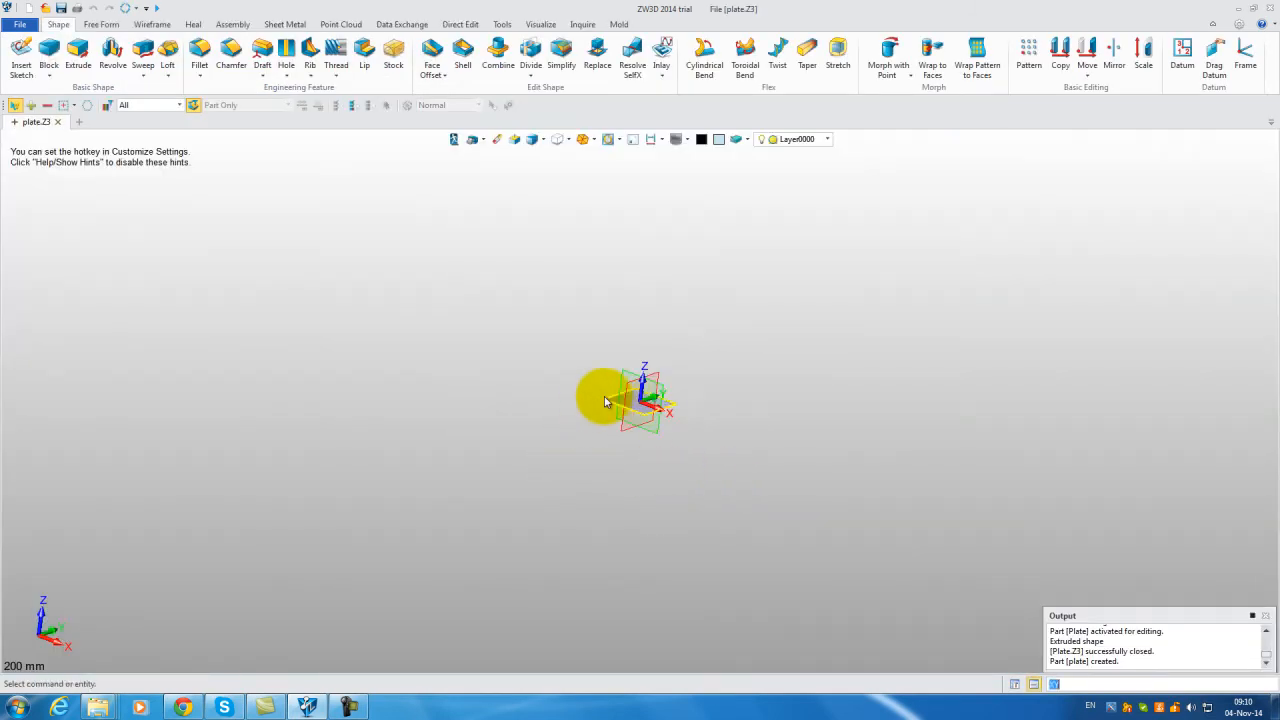
pyautogui.rightClick(563, 345)
pyautogui.click(569, 333)
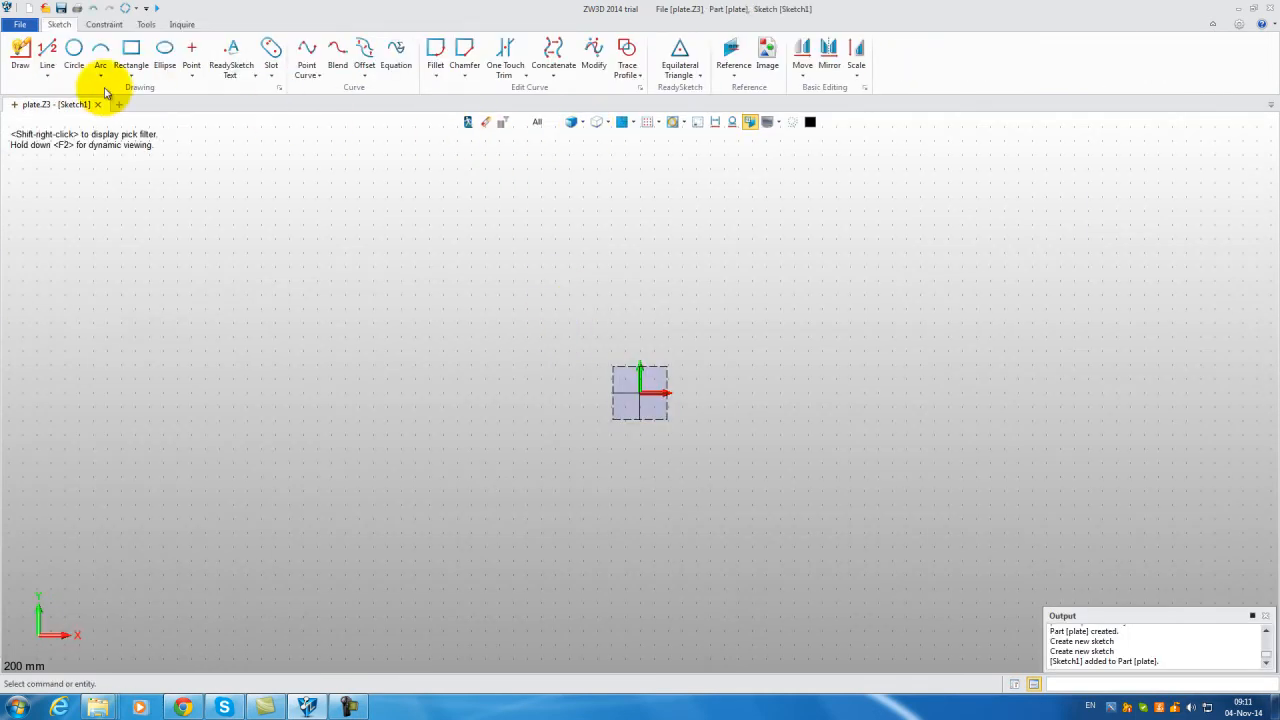
# - Draw a rectangle centred on the origin, about 140 mm wide and 100 mm high
pyautogui.click(131, 52)
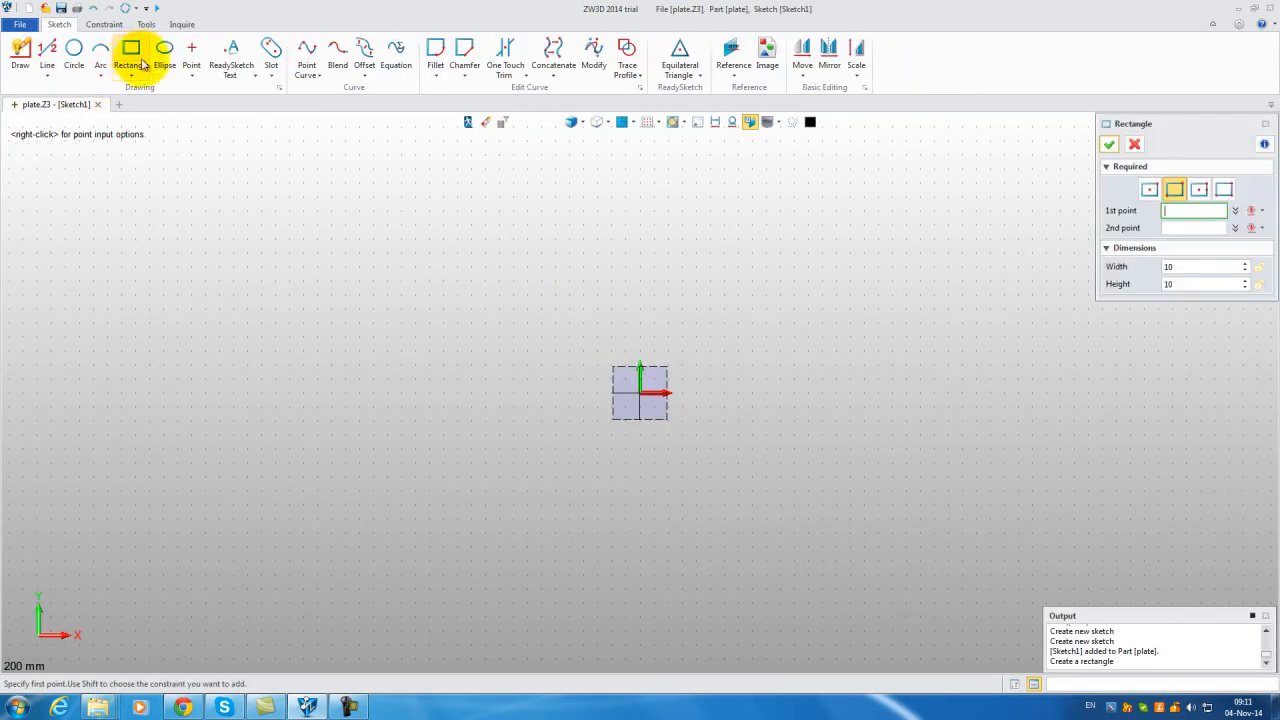
pyautogui.click(1200, 190)
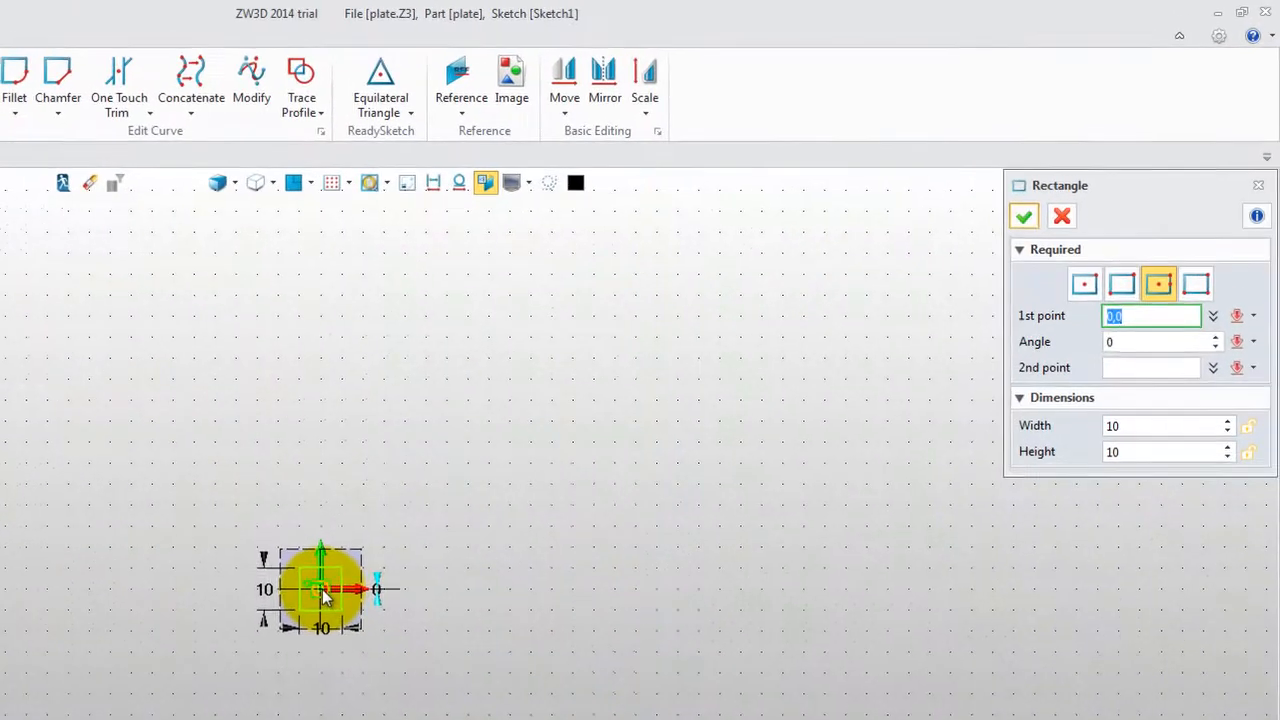
pyautogui.click(323, 594)
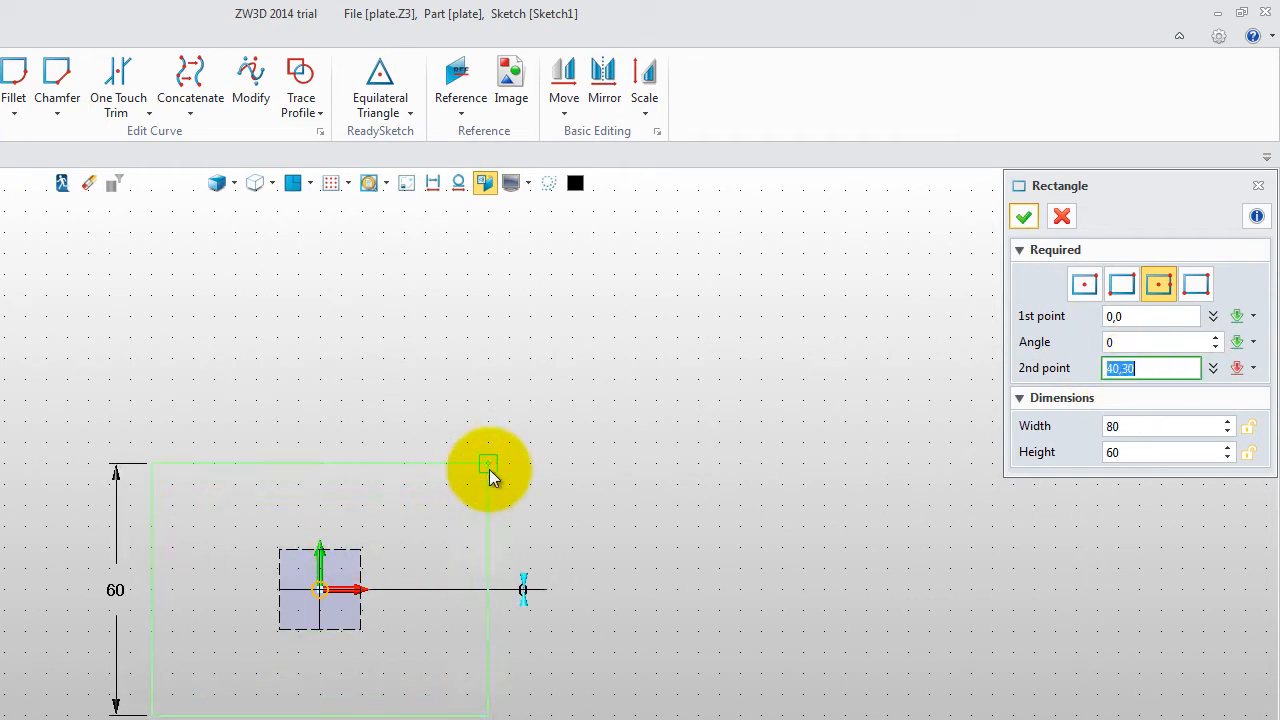
pyautogui.click(608, 385)
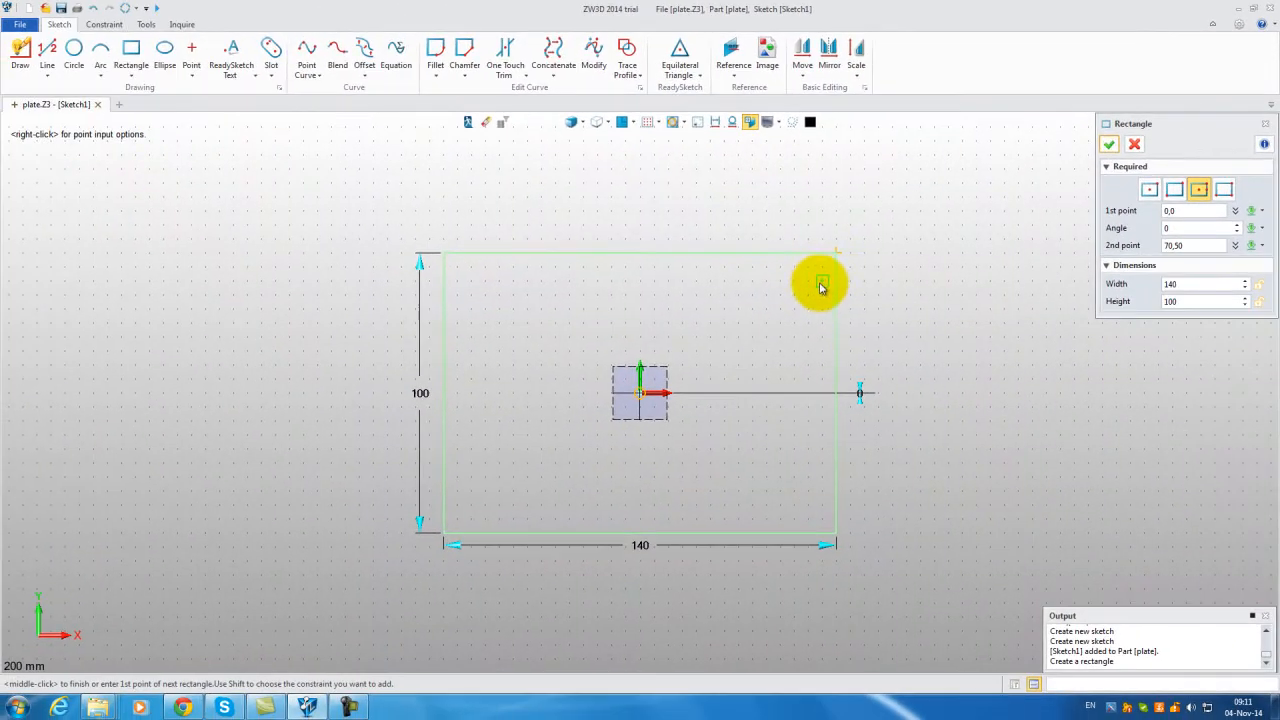
# - Set the rectangle's width to 110 mm and its height to 140 mm, and finish the sketch
pyautogui.click(1182, 285)
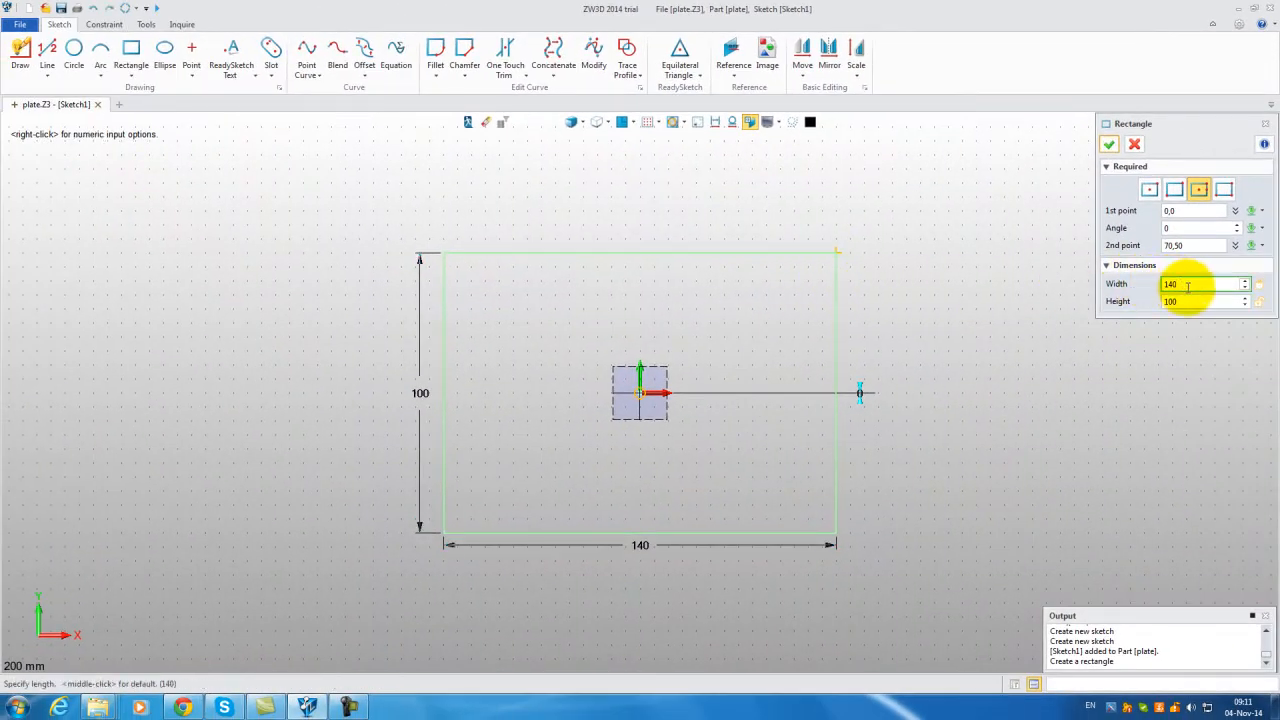
pyautogui.moveTo(1188, 285); pyautogui.dragTo(1155, 288)
pyautogui.write('110')
pyautogui.press('Tab')
pyautogui.write('140')
pyautogui.click(1109, 144)
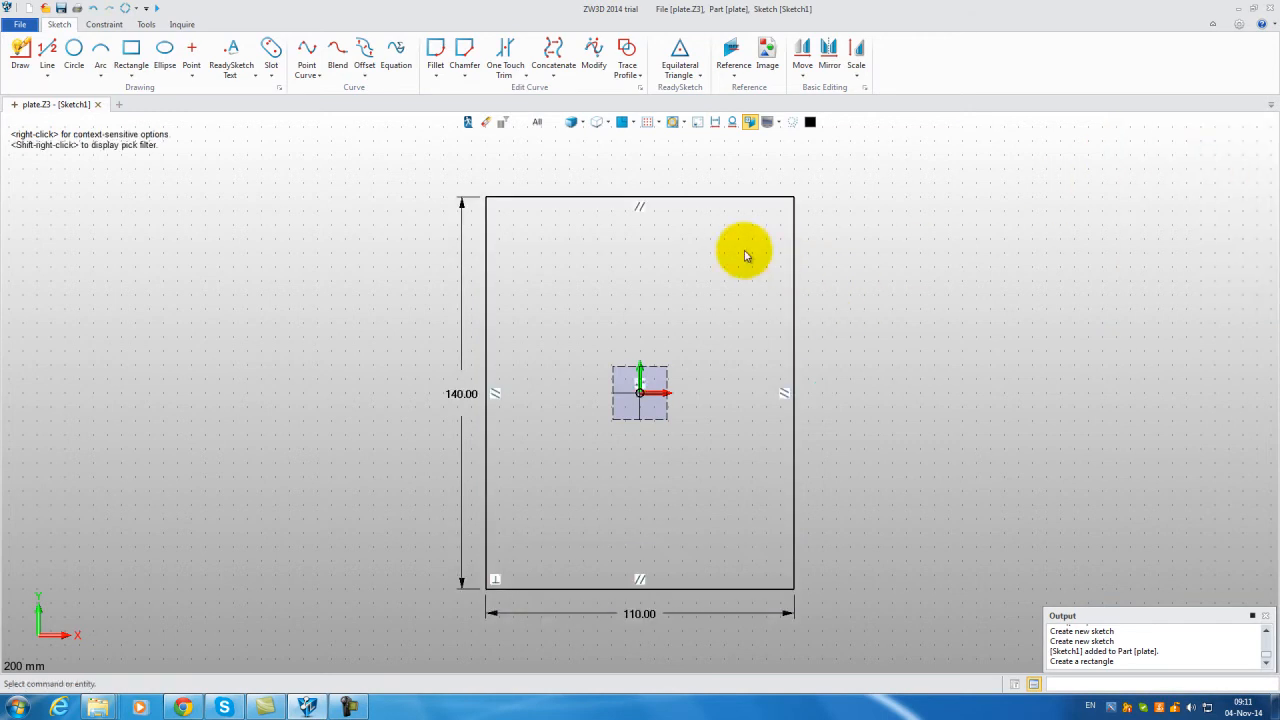
pyautogui.click(466, 124)
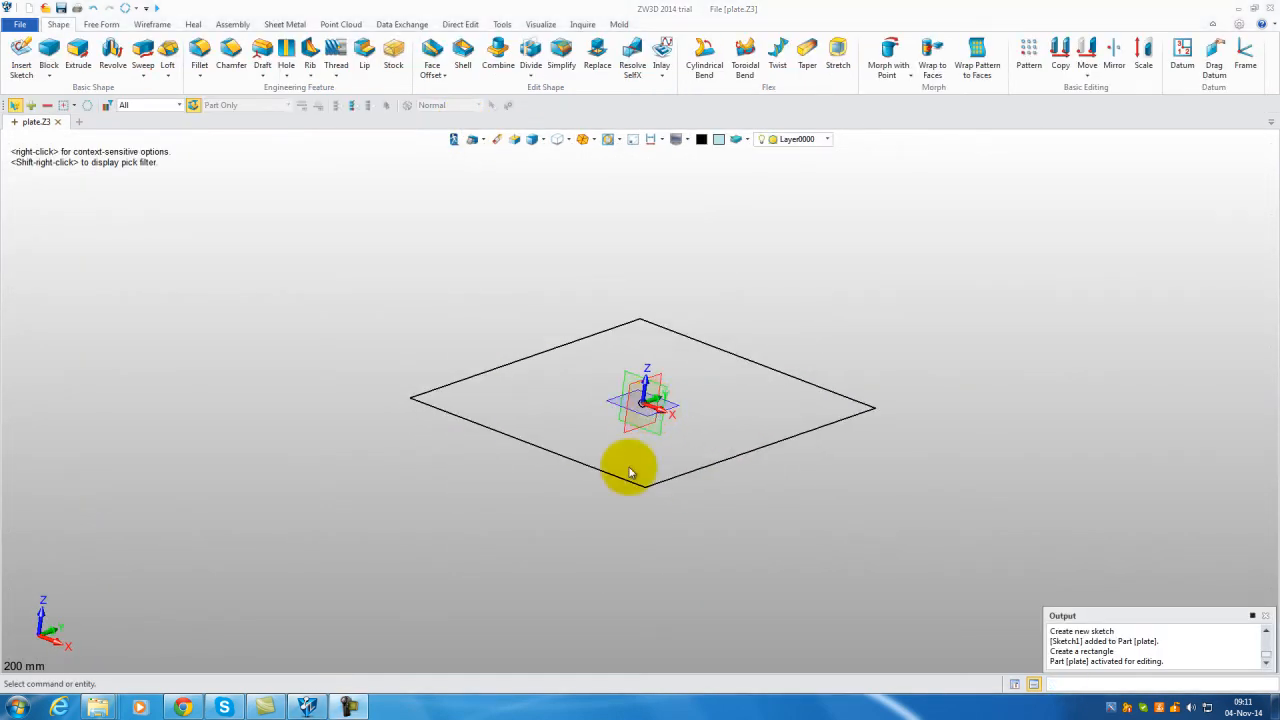
# - Extrude the rectangle sketch upward as a one-sided base solid with an end distance of 5 mm
pyautogui.click(78, 49)
pyautogui.click(478, 433)
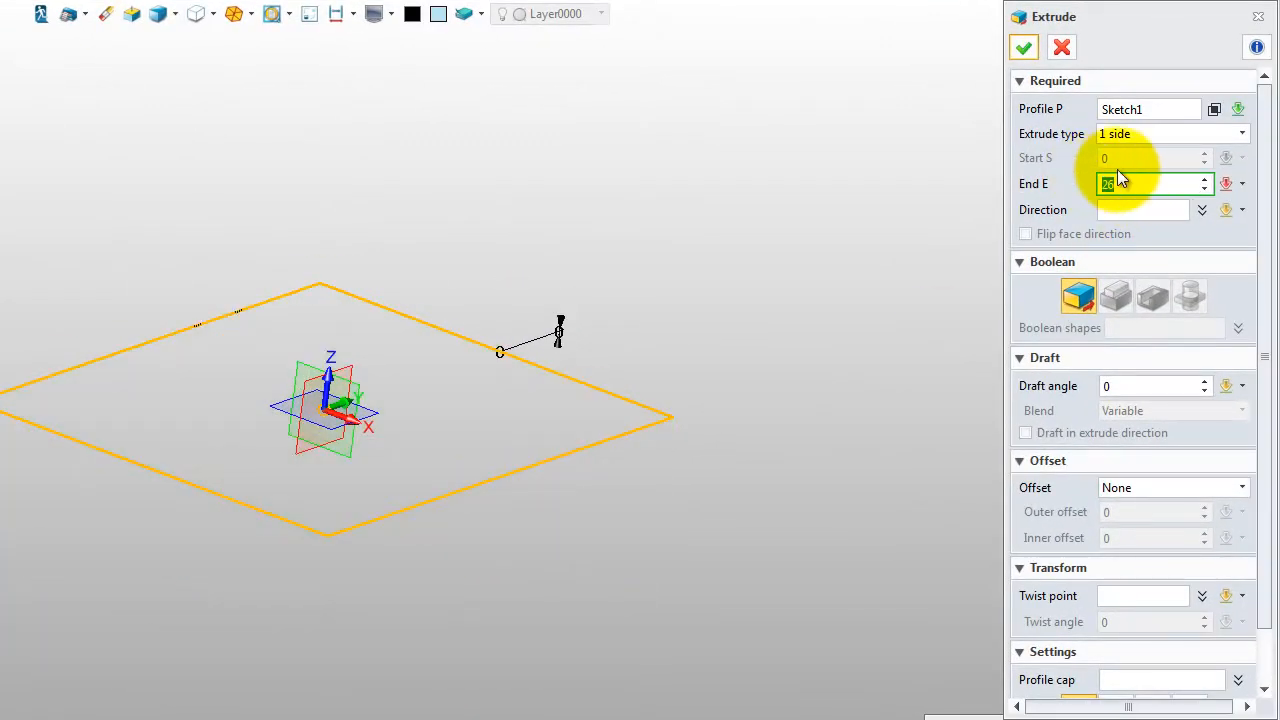
pyautogui.click(1128, 140)
pyautogui.click(1118, 149)
pyautogui.write('5')
pyautogui.click(1116, 210)
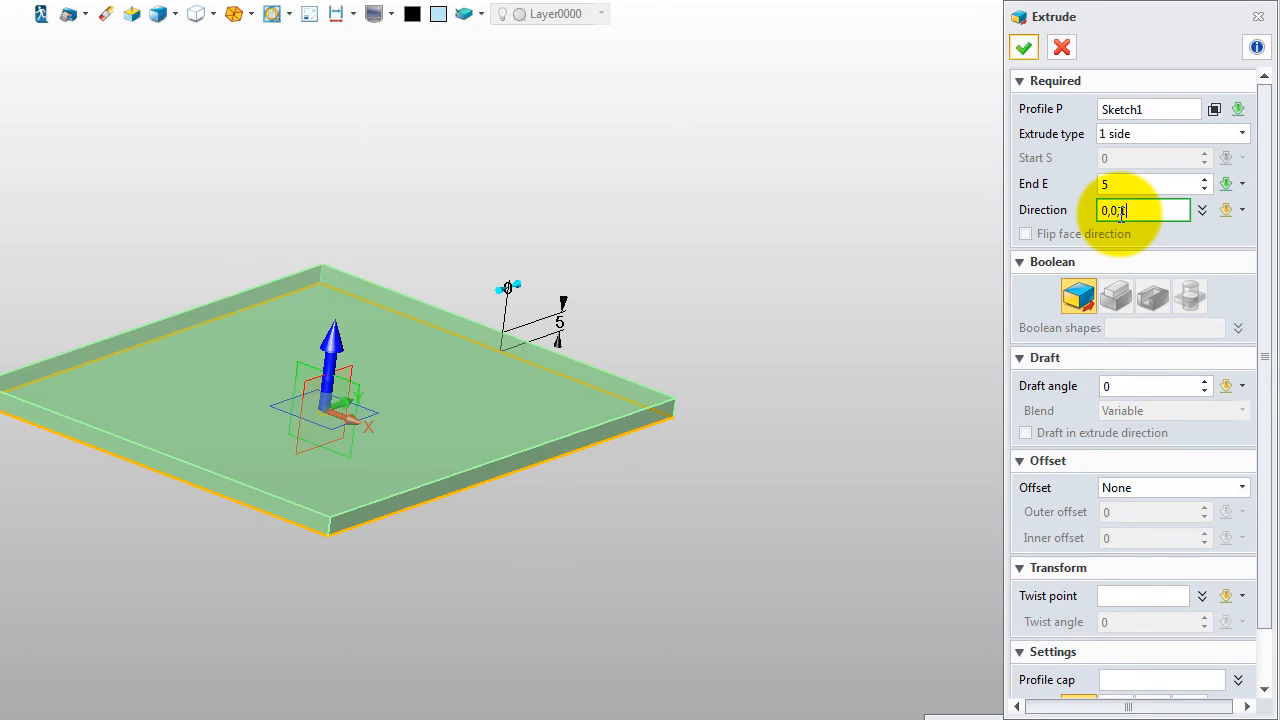
pyautogui.click(1023, 47)
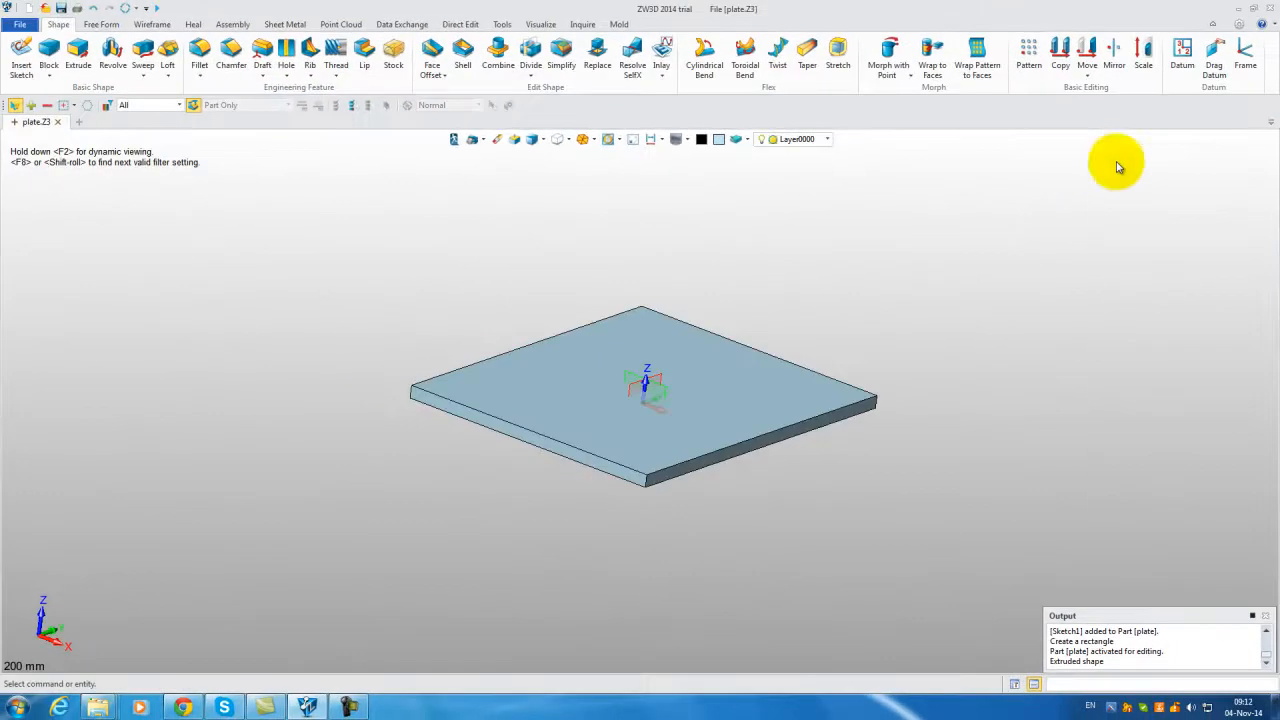
# - Start a new sketch on the plate's top face
pyautogui.scroll(1, 612, 391)
pyautogui.scroll(-1, 617, 395)
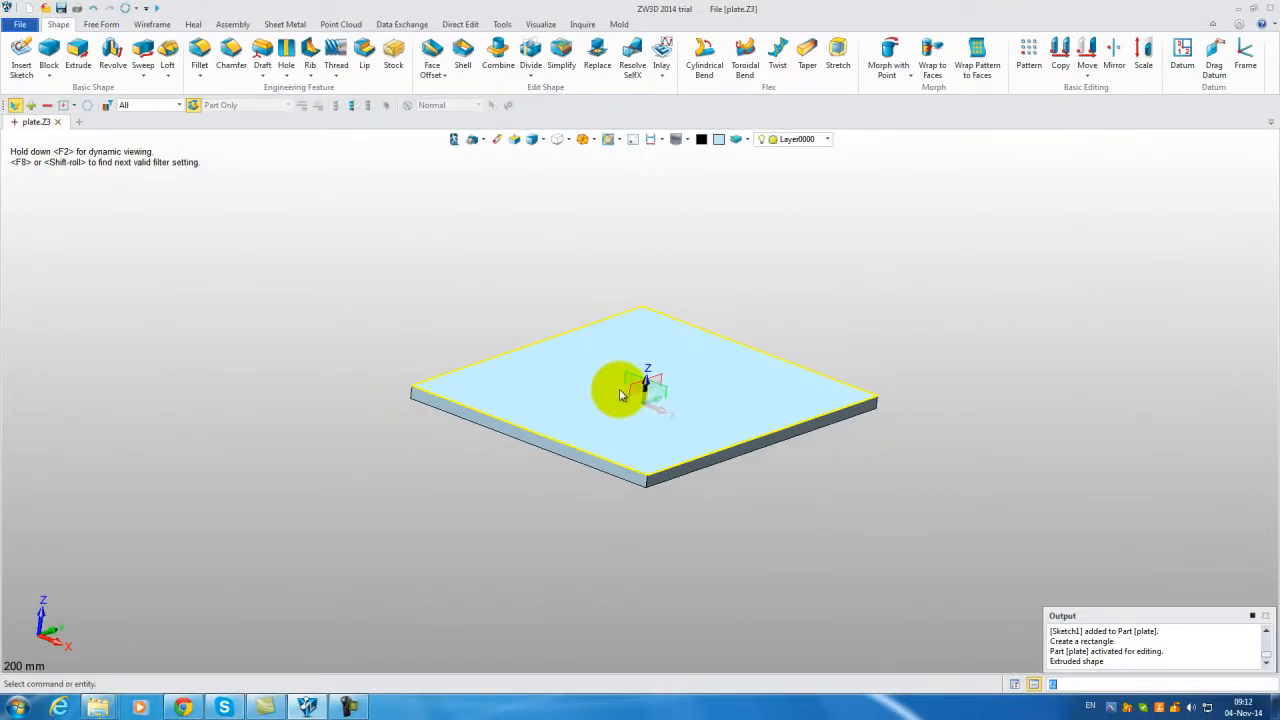
pyautogui.moveTo(670, 384); pyautogui.dragTo(644, 387, button='middle')
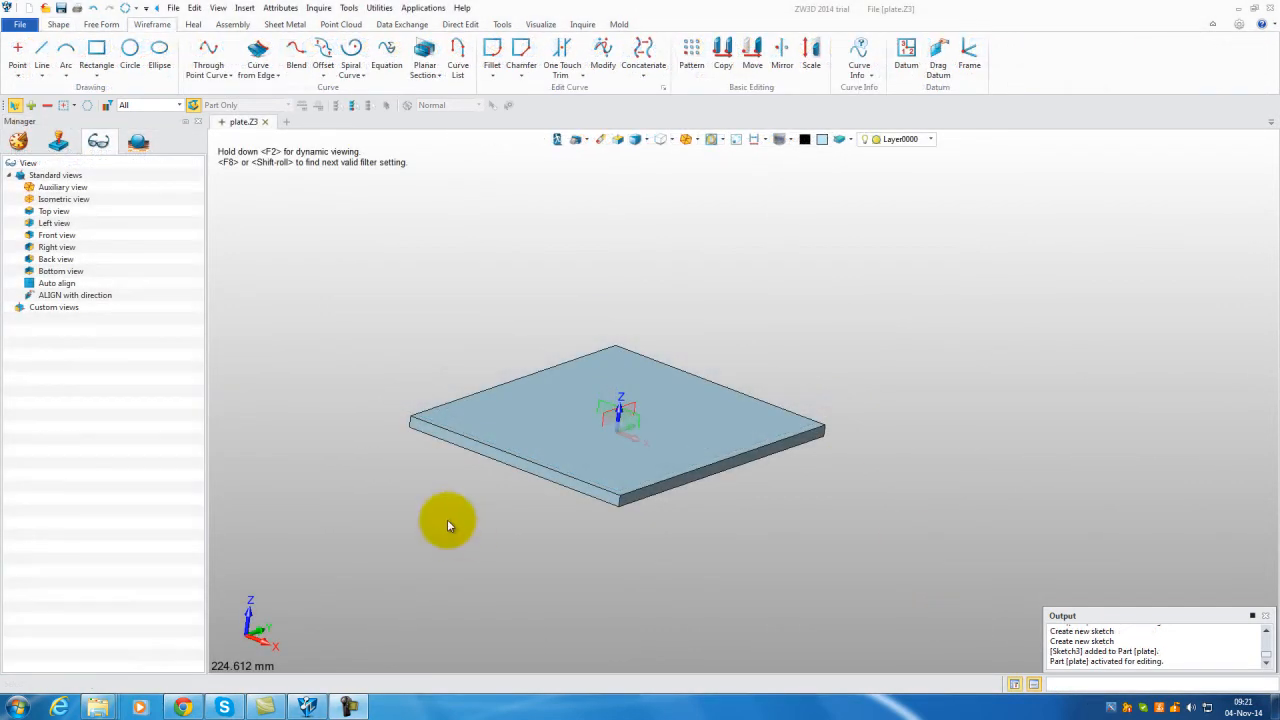
pyautogui.click(60, 24)
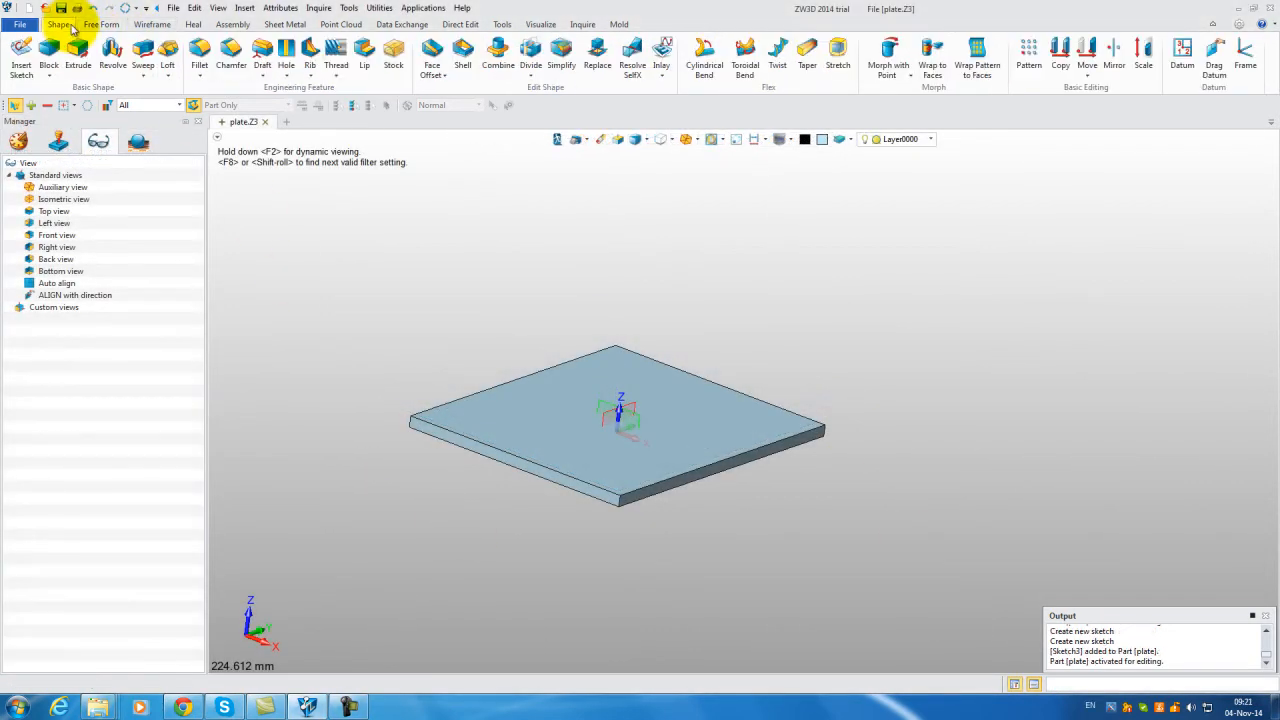
pyautogui.click(21, 58)
pyautogui.click(499, 412)
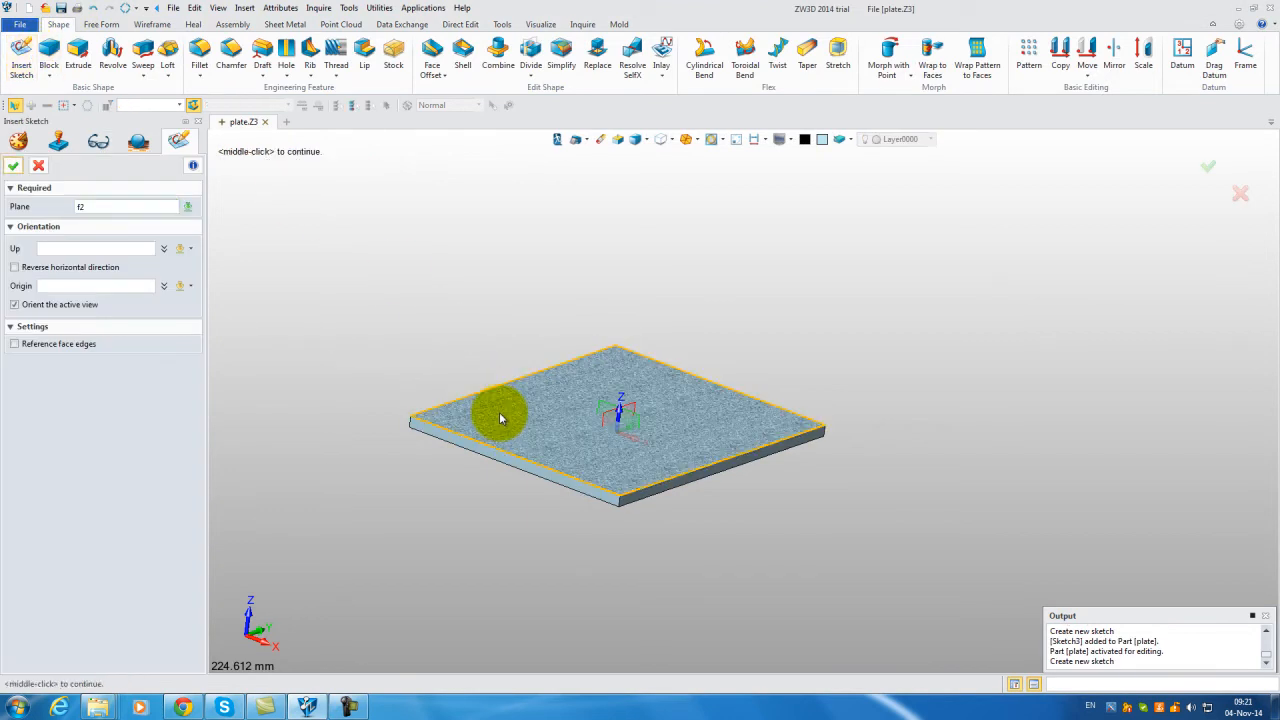
pyautogui.click(14, 166)
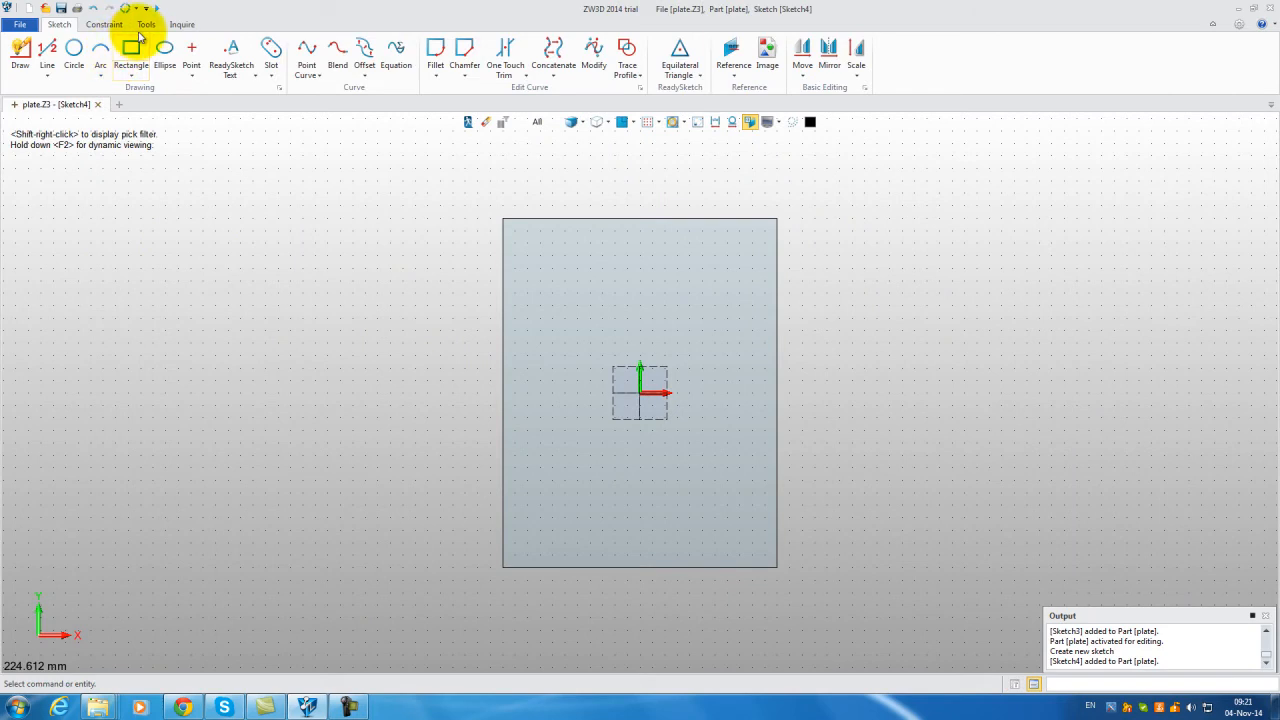
# - Place sketch points on the plate: three in a row near its upper edge and the others below, near its left and right sides
pyautogui.click(187, 58)
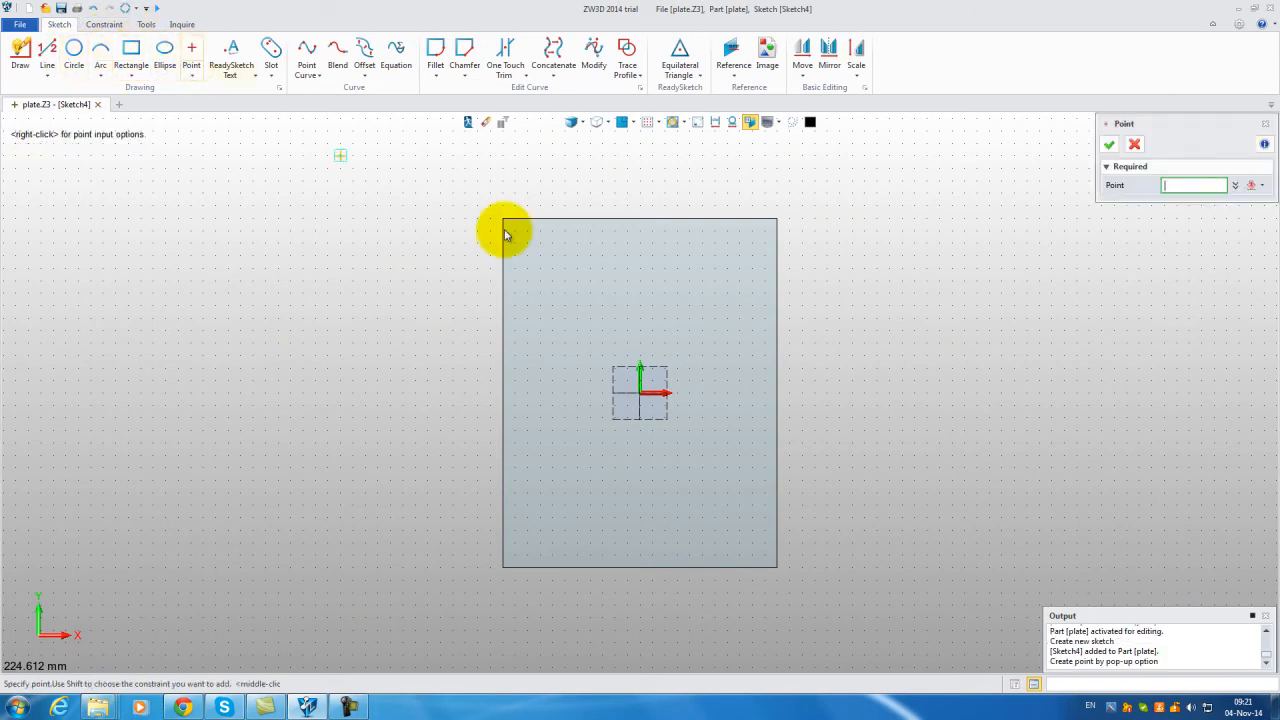
pyautogui.click(551, 268)
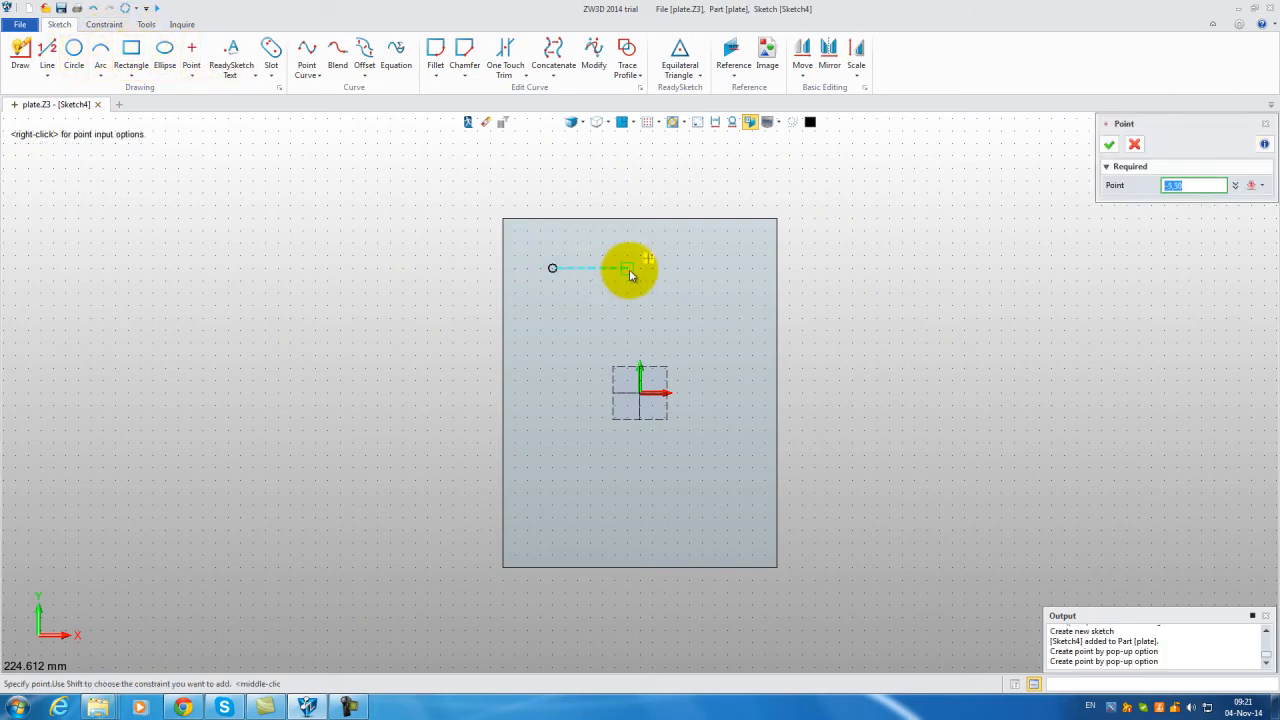
pyautogui.click(629, 270)
pyautogui.click(703, 268)
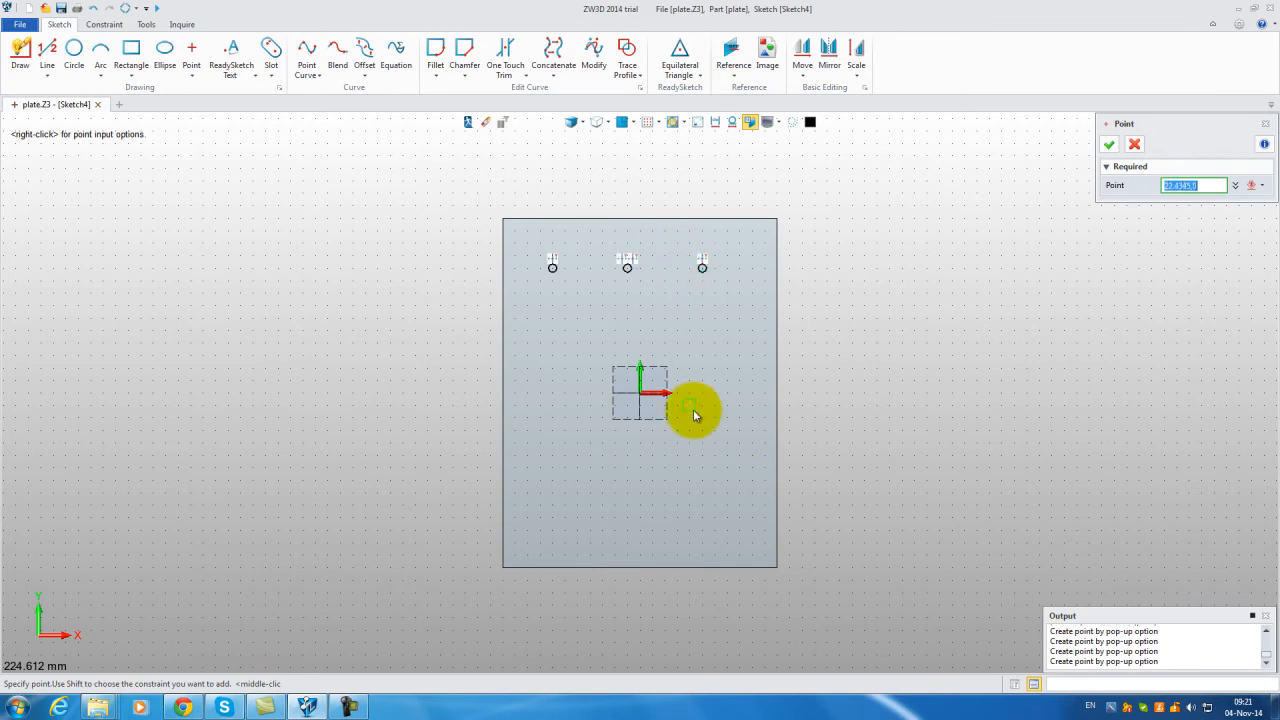
pyautogui.click(702, 430)
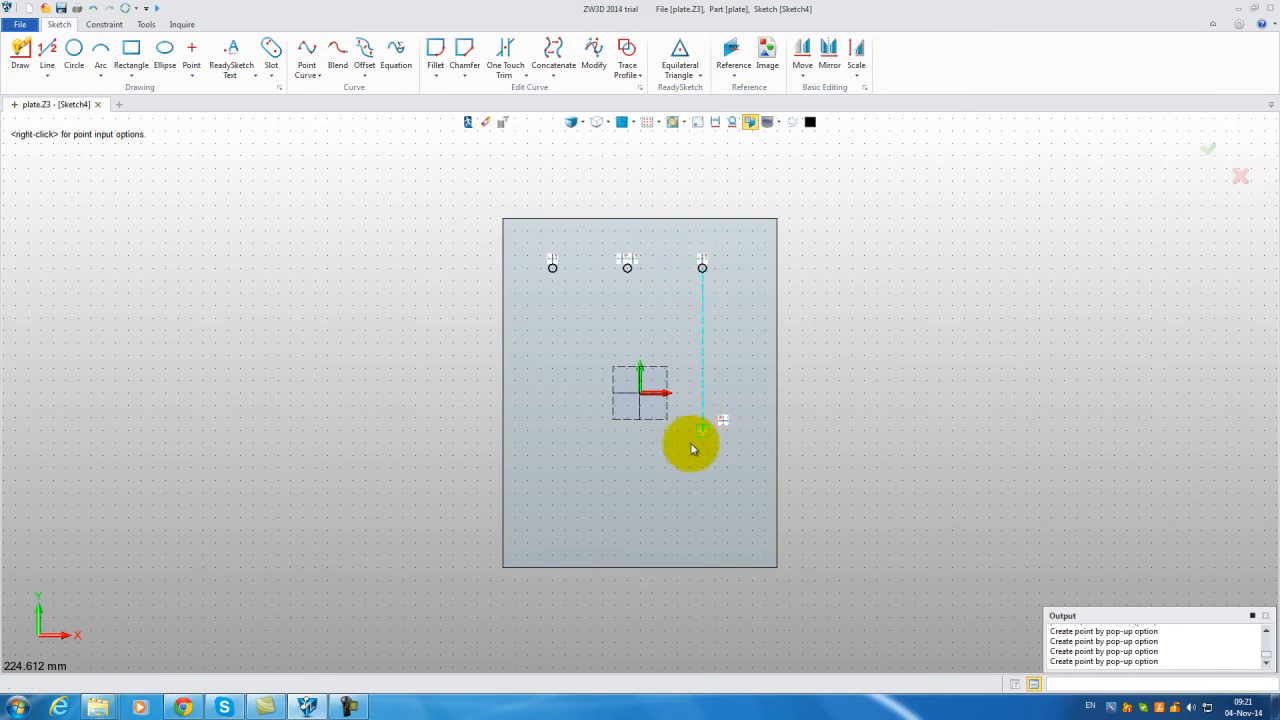
pyautogui.click(541, 381)
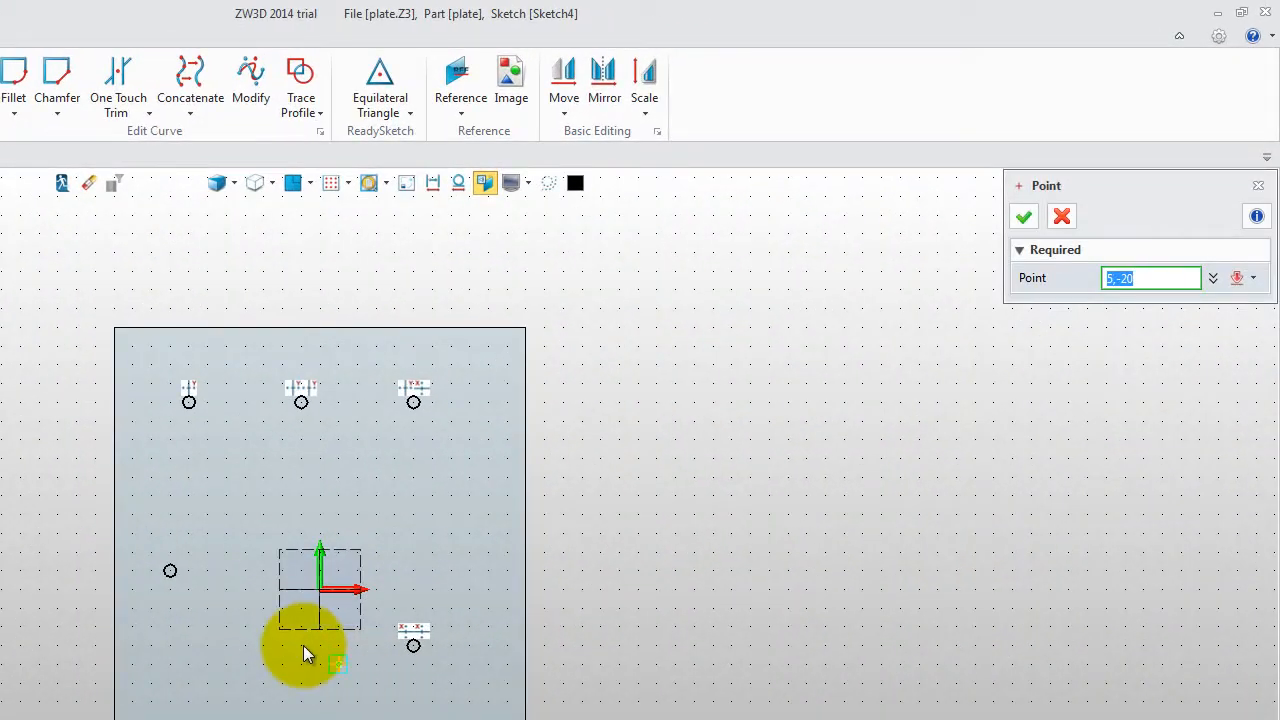
pyautogui.rightClick(93, 353)
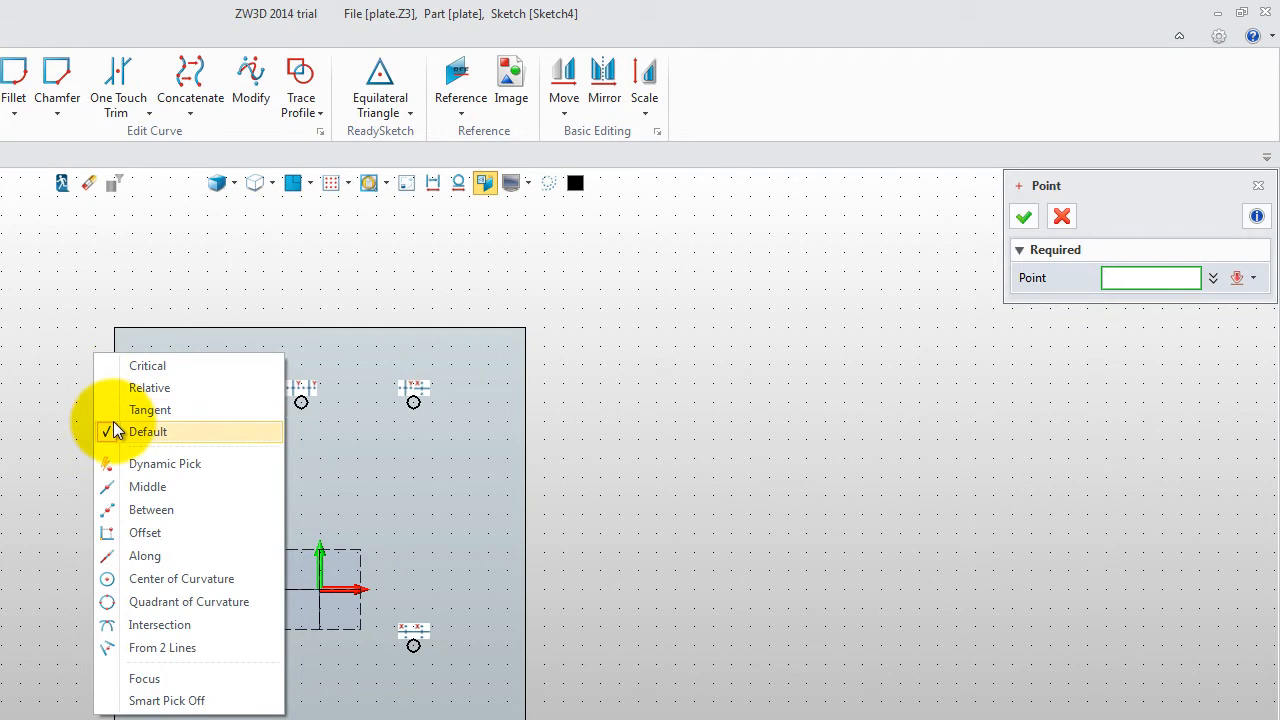
pyautogui.click(50, 446)
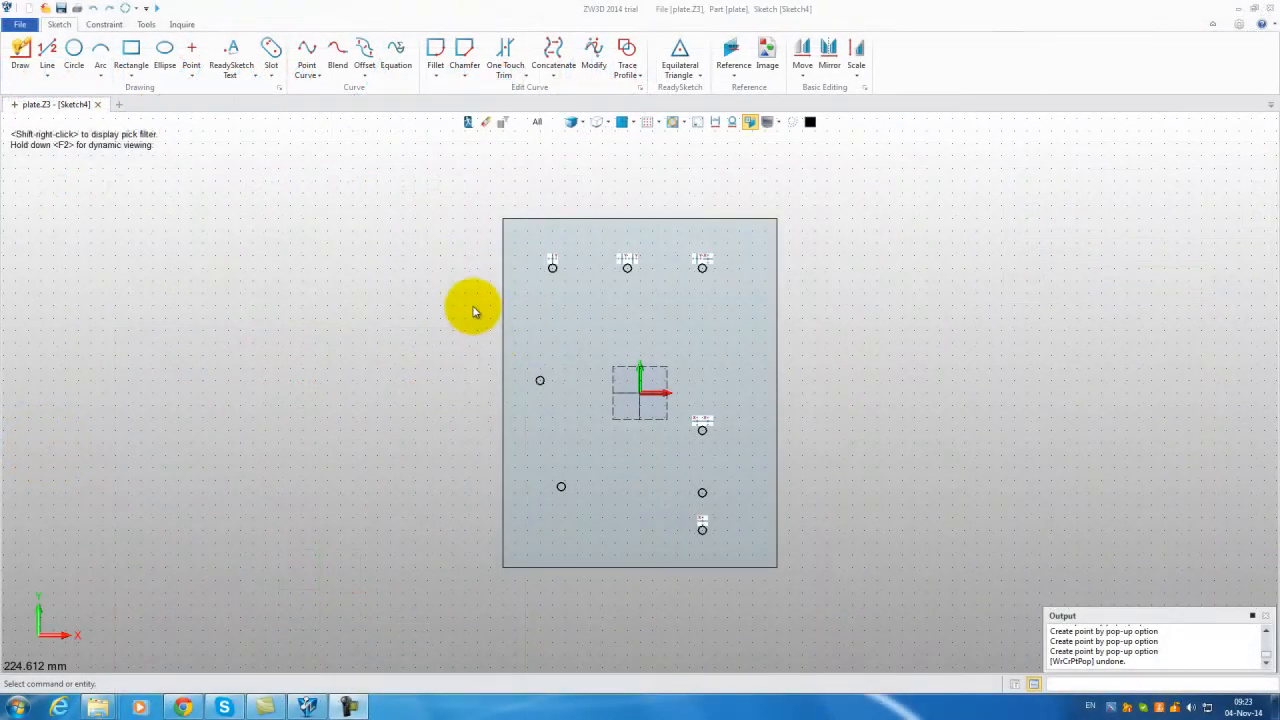
# - Dimension the upper-left point from the plate's left edge with Quick Dimension and set the distance to 25 mm
pyautogui.rightClick(470, 262)
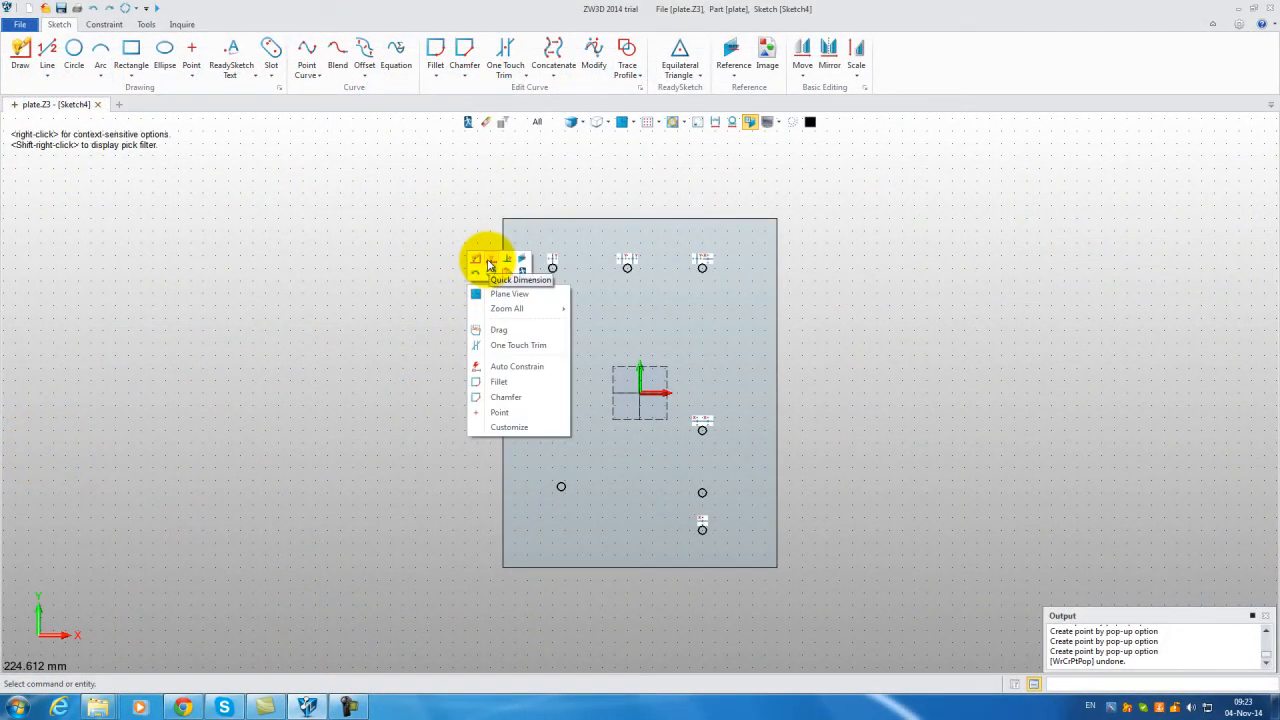
pyautogui.click(490, 265)
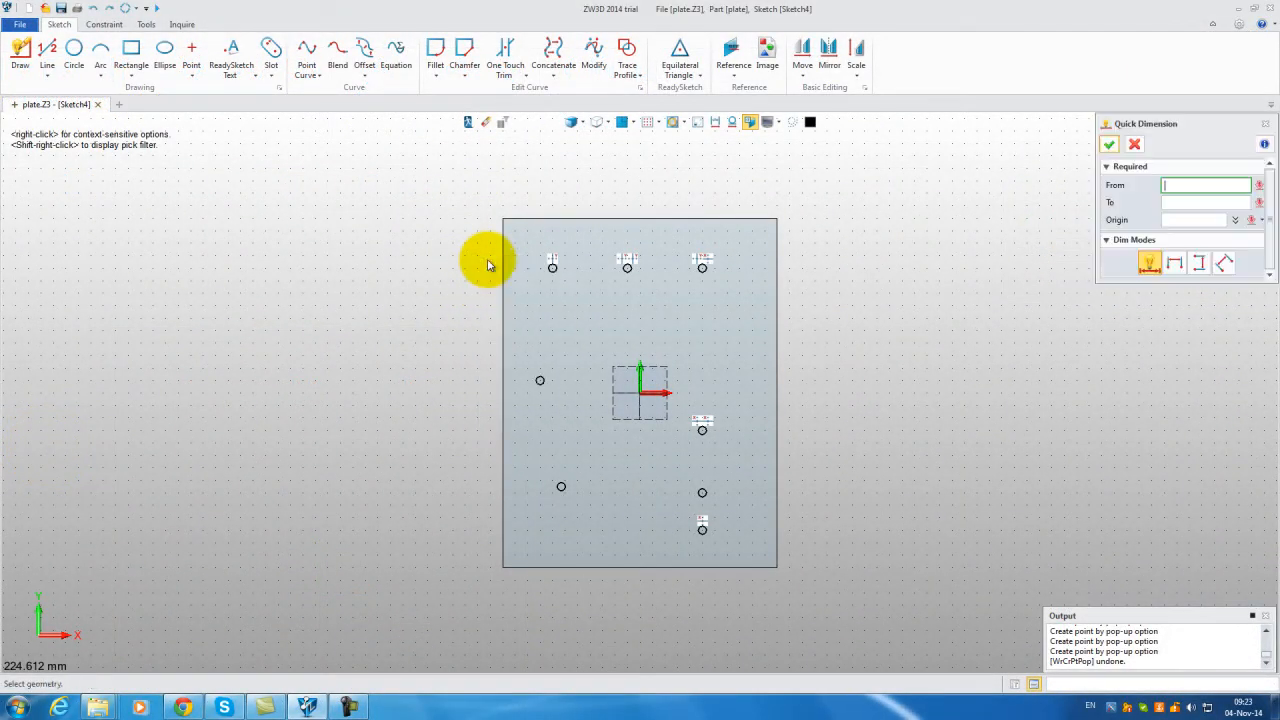
pyautogui.click(552, 269)
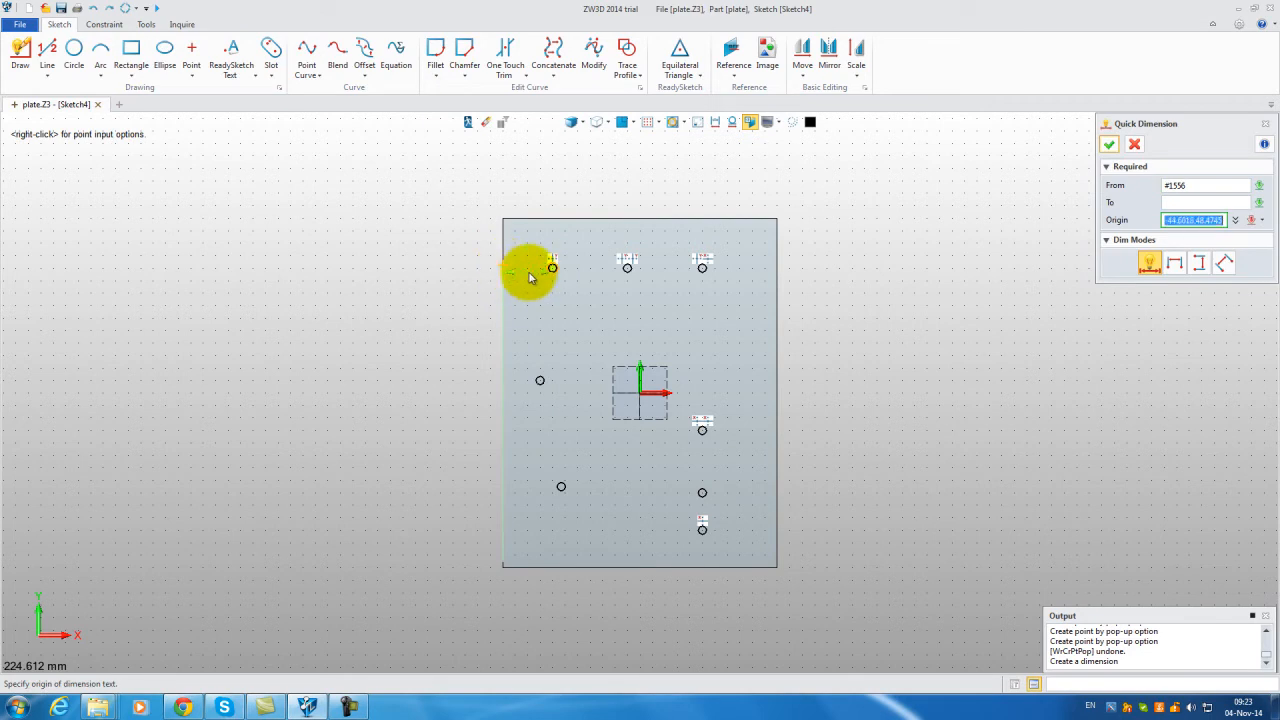
pyautogui.click(530, 305)
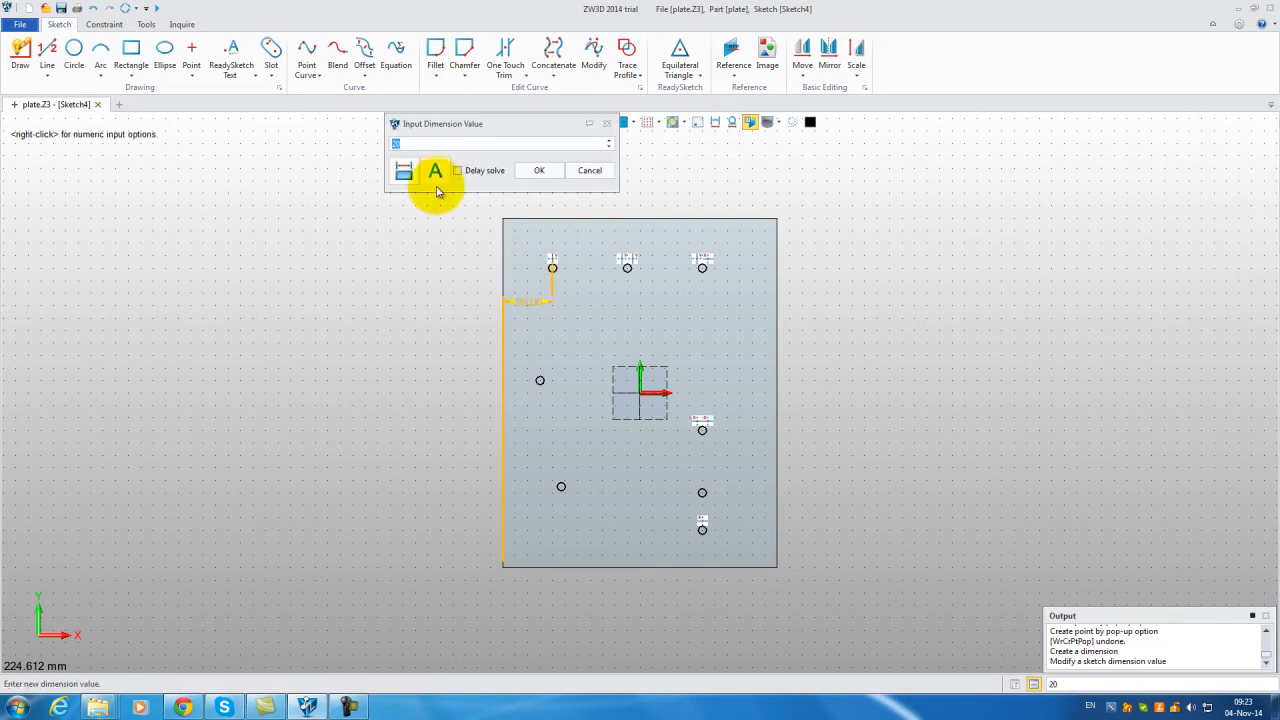
pyautogui.click(539, 170)
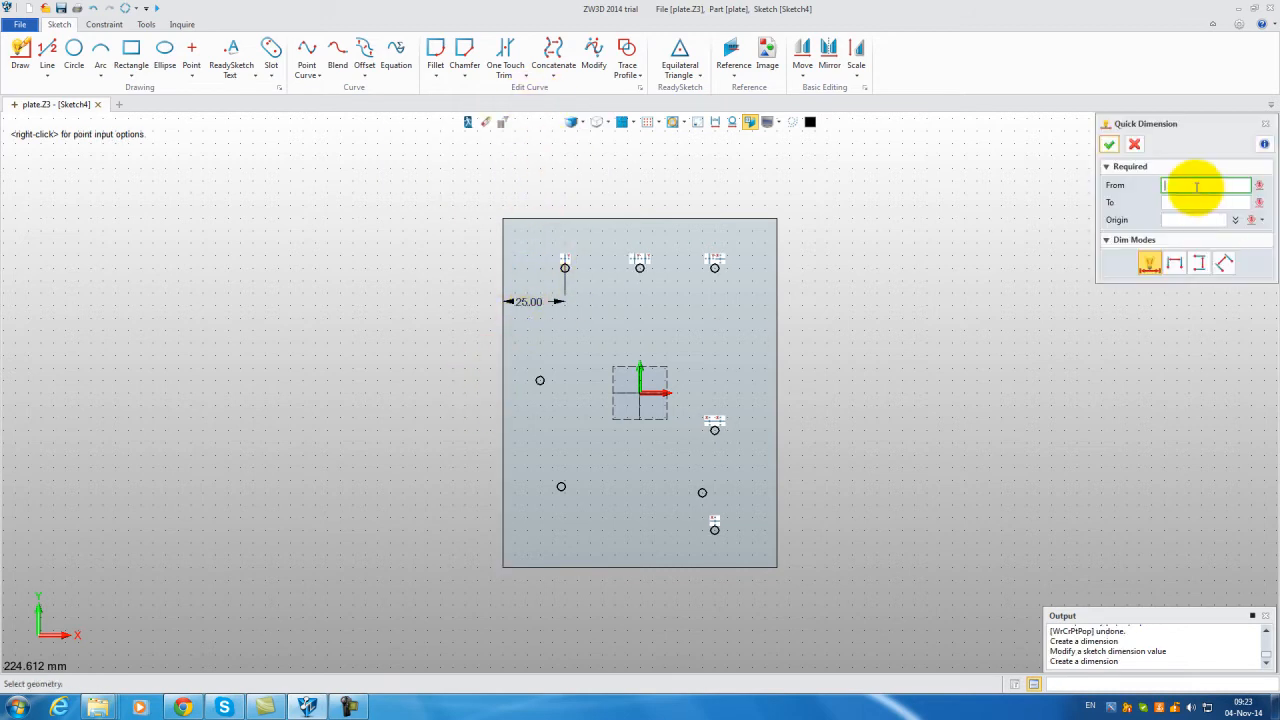
pyautogui.click(1110, 152)
# - Dimension the upper-left point from the plate's upper edge and set the distance to 15 mm
pyautogui.rightClick(466, 336)
pyautogui.click(481, 332)
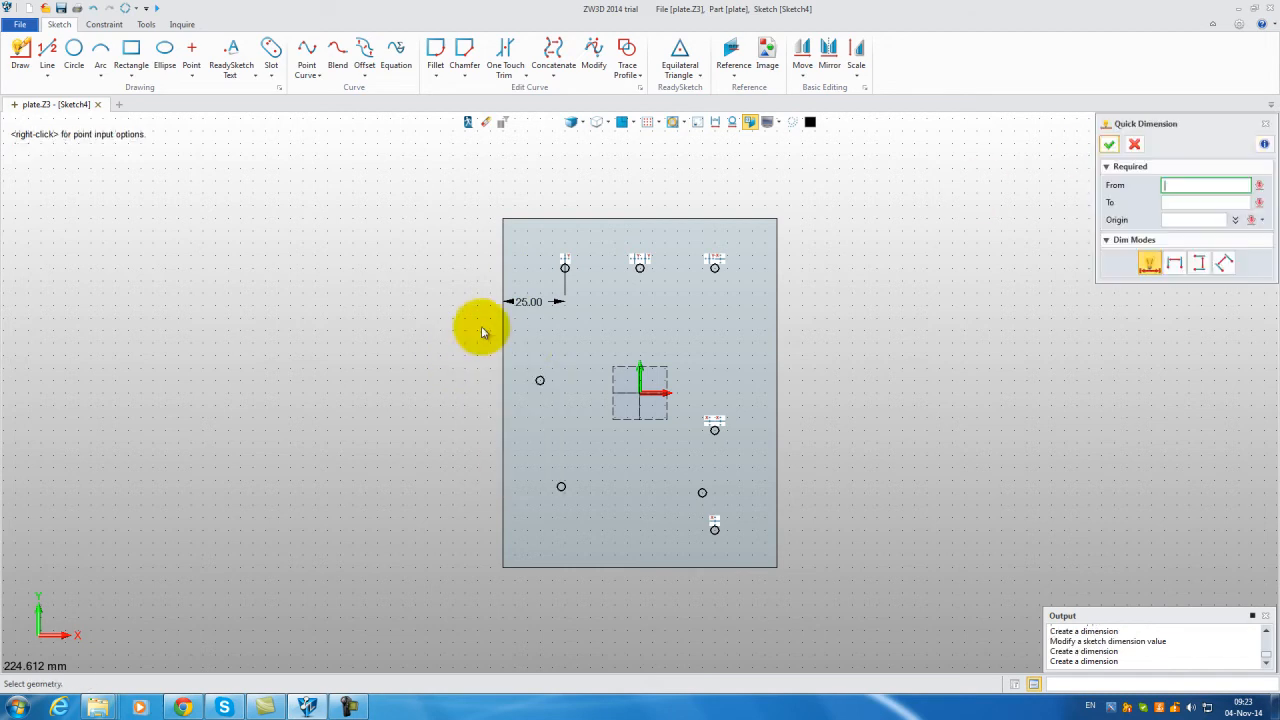
pyautogui.click(565, 270)
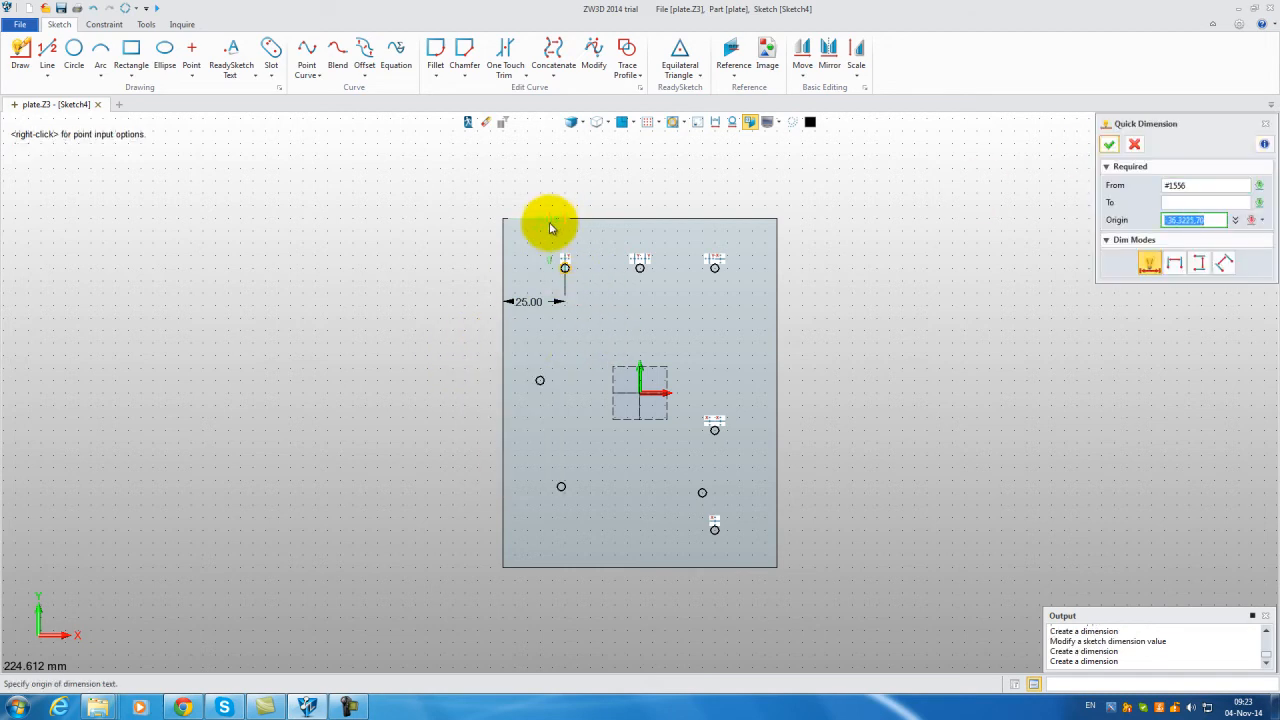
pyautogui.click(537, 235)
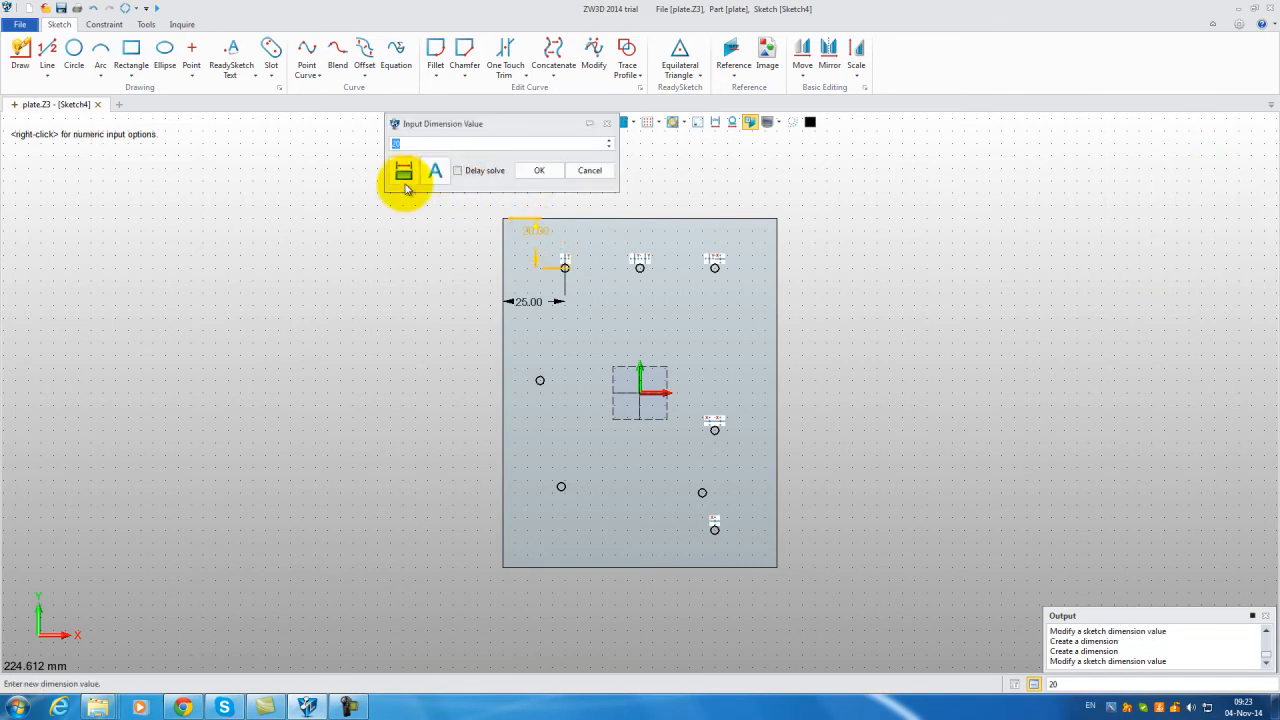
pyautogui.write('15')
pyautogui.click(539, 170)
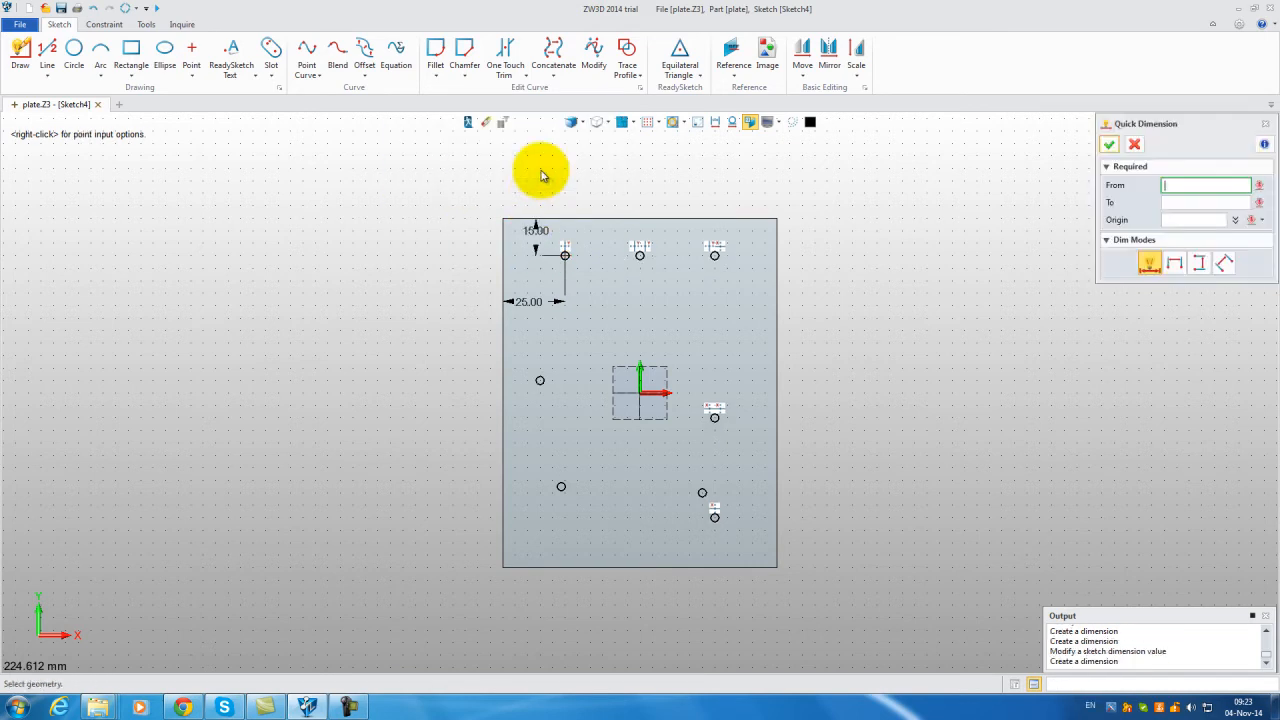
pyautogui.click(1134, 144)
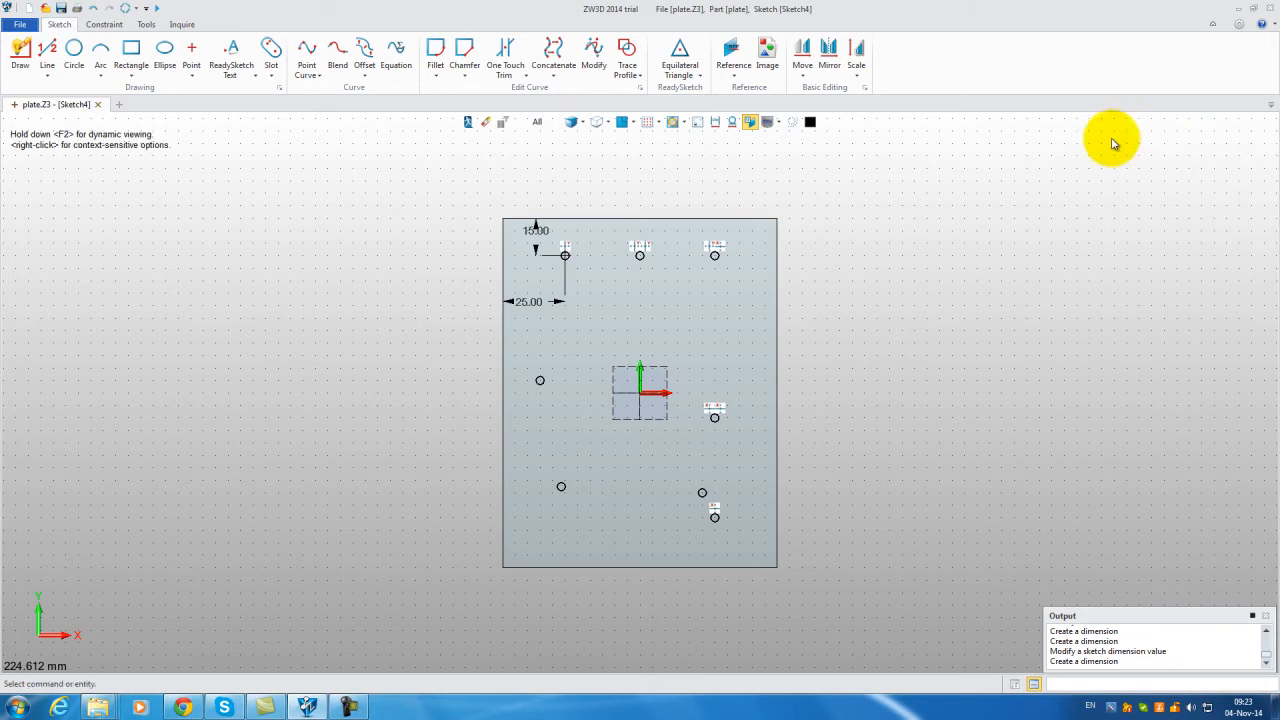
# - Dimension the middle-right point from the plate's right edge with Quick Dimension and set the distance to 30 mm
pyautogui.rightClick(490, 292)
pyautogui.click(512, 268)
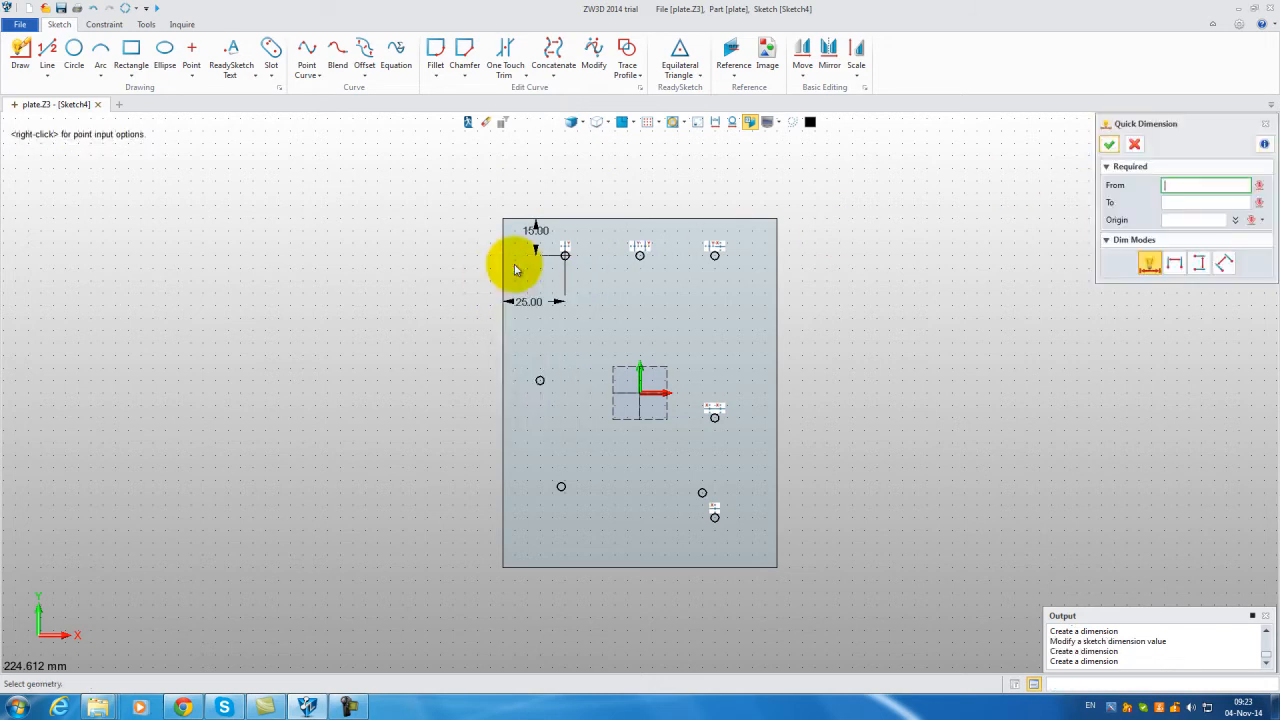
pyautogui.click(715, 420)
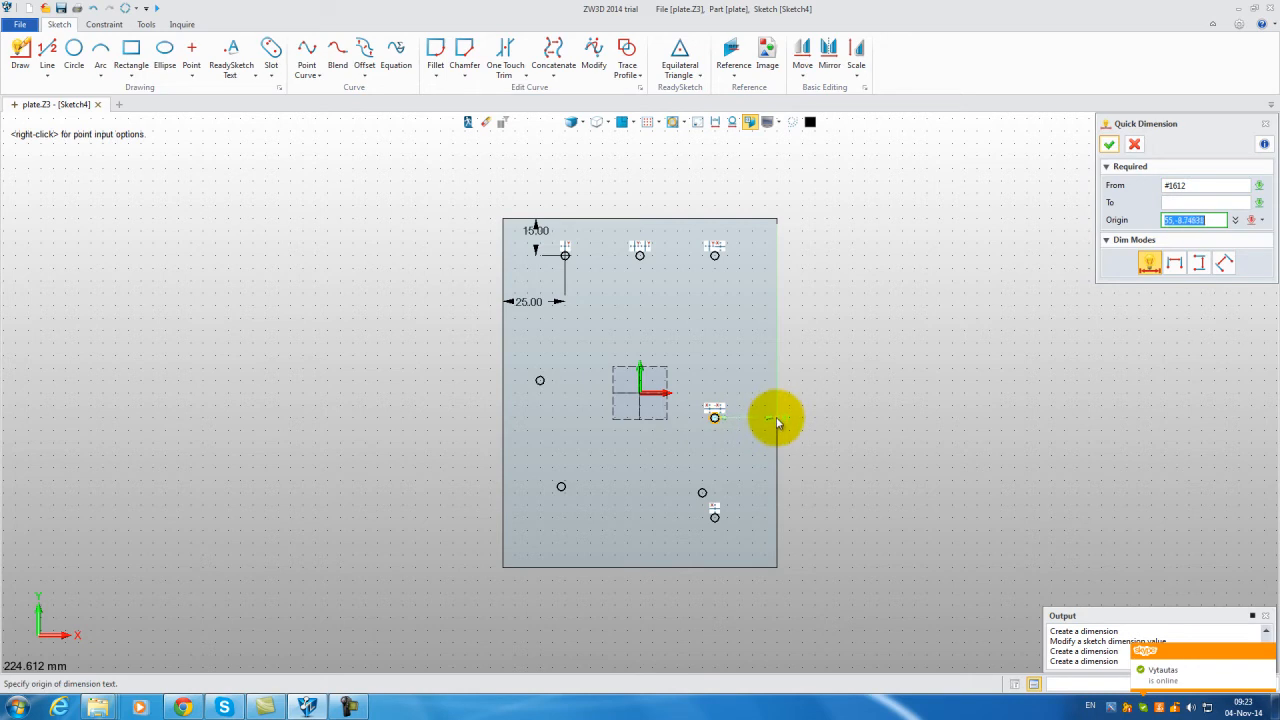
pyautogui.click(745, 442)
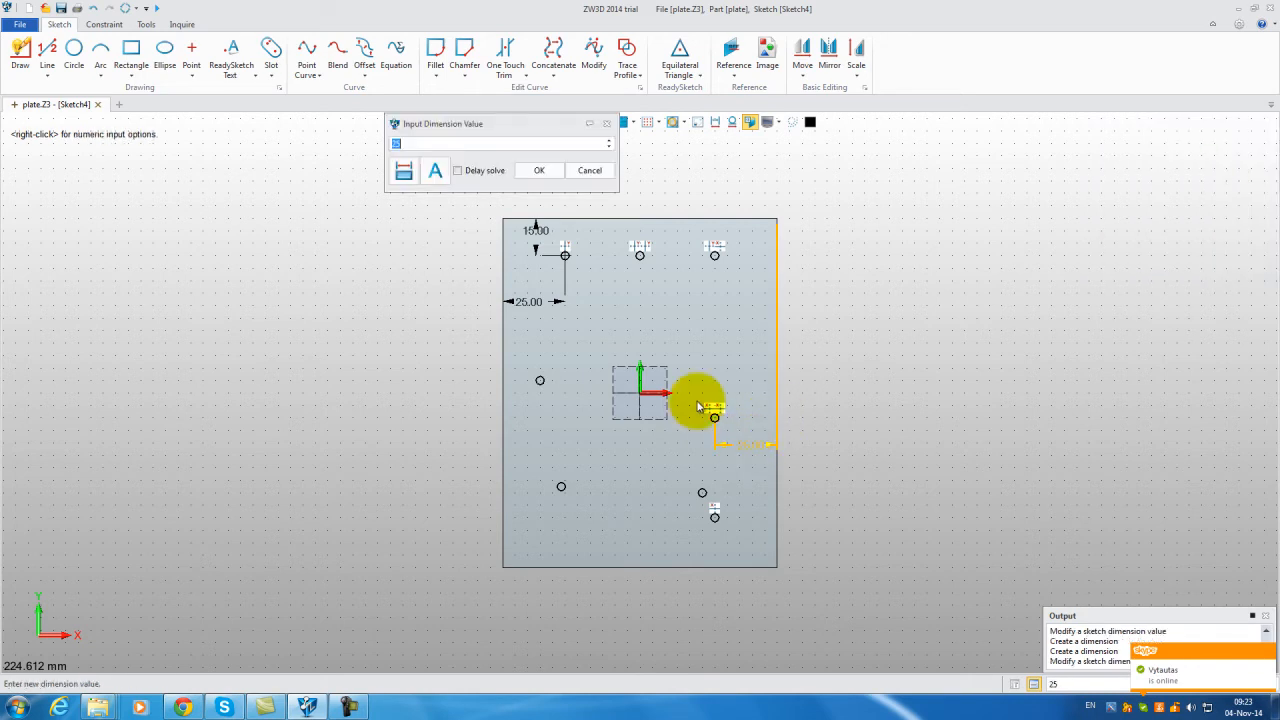
pyautogui.write('30')
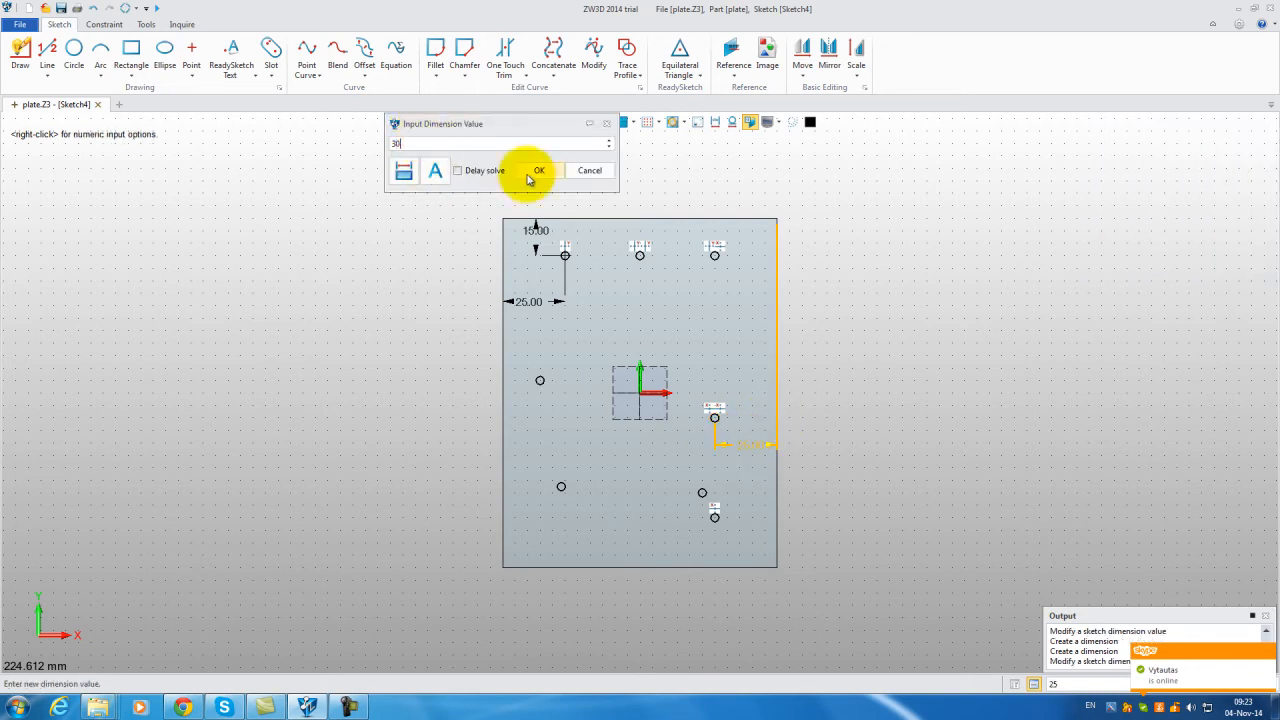
pyautogui.click(538, 170)
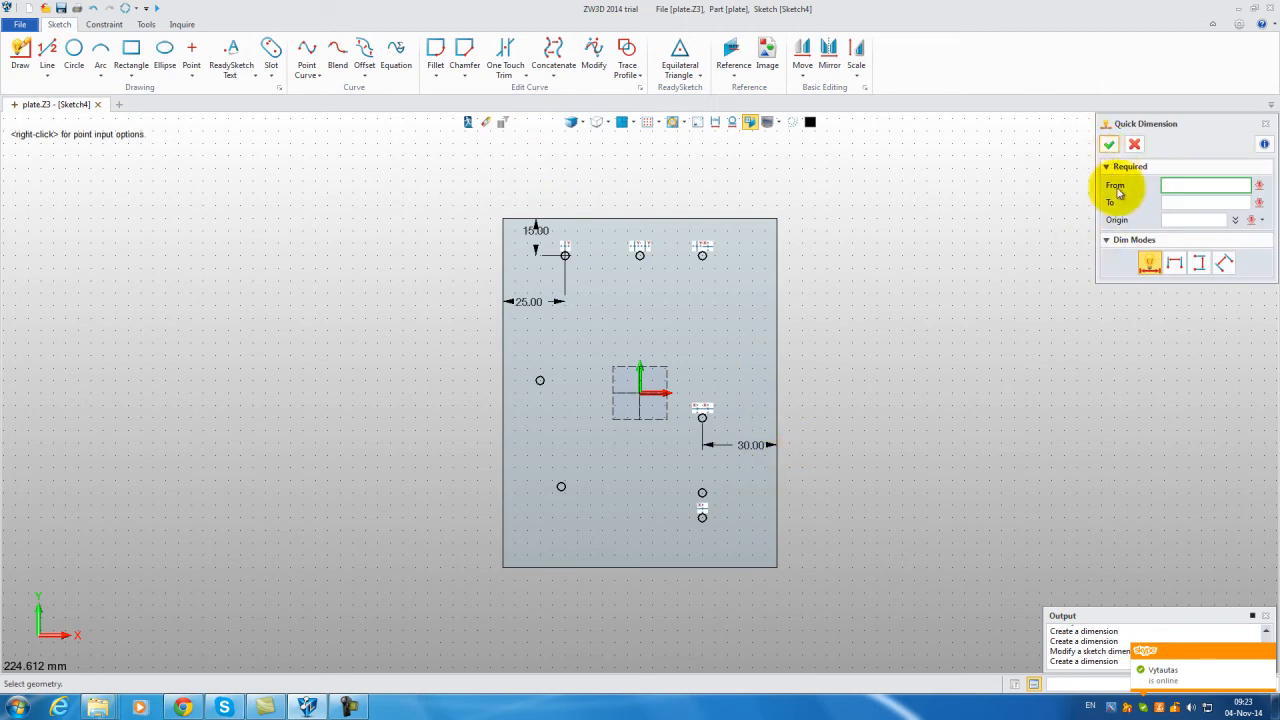
pyautogui.click(1108, 143)
# - Dimension the lower-left point from the plate's left edge, set the distance to 25 mm, and exit the sketch
pyautogui.rightClick(855, 383)
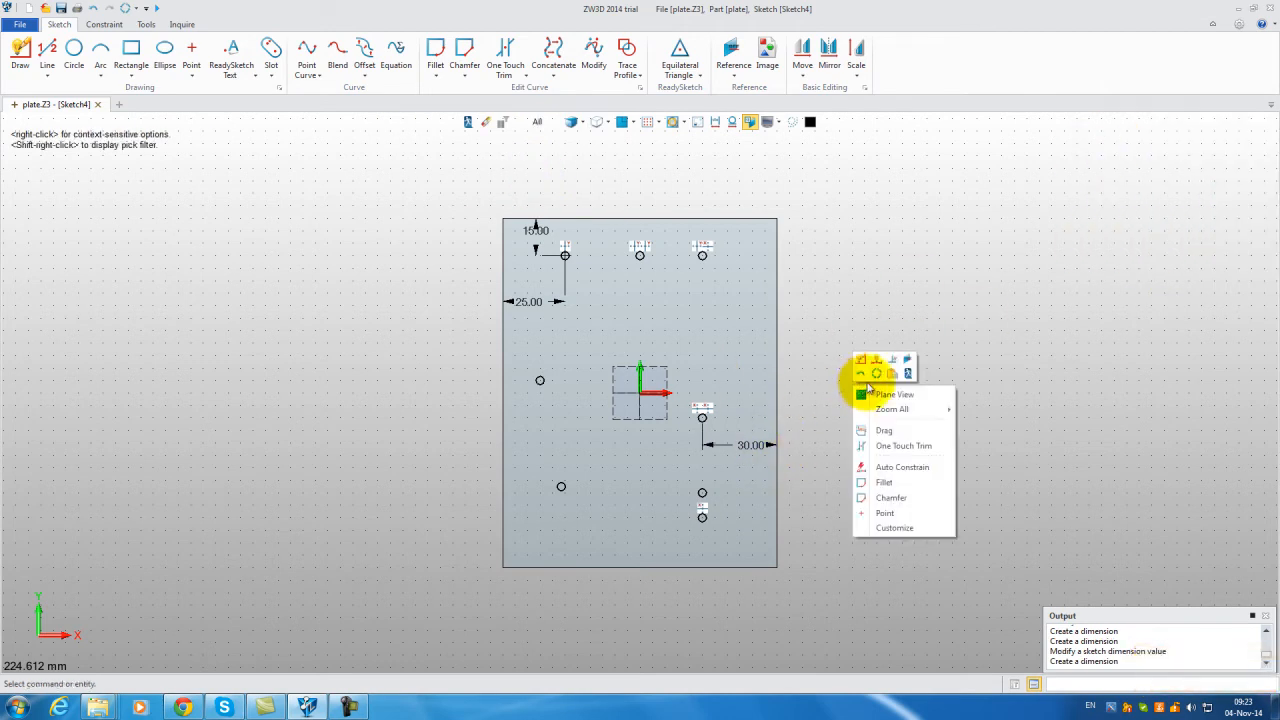
pyautogui.click(876, 362)
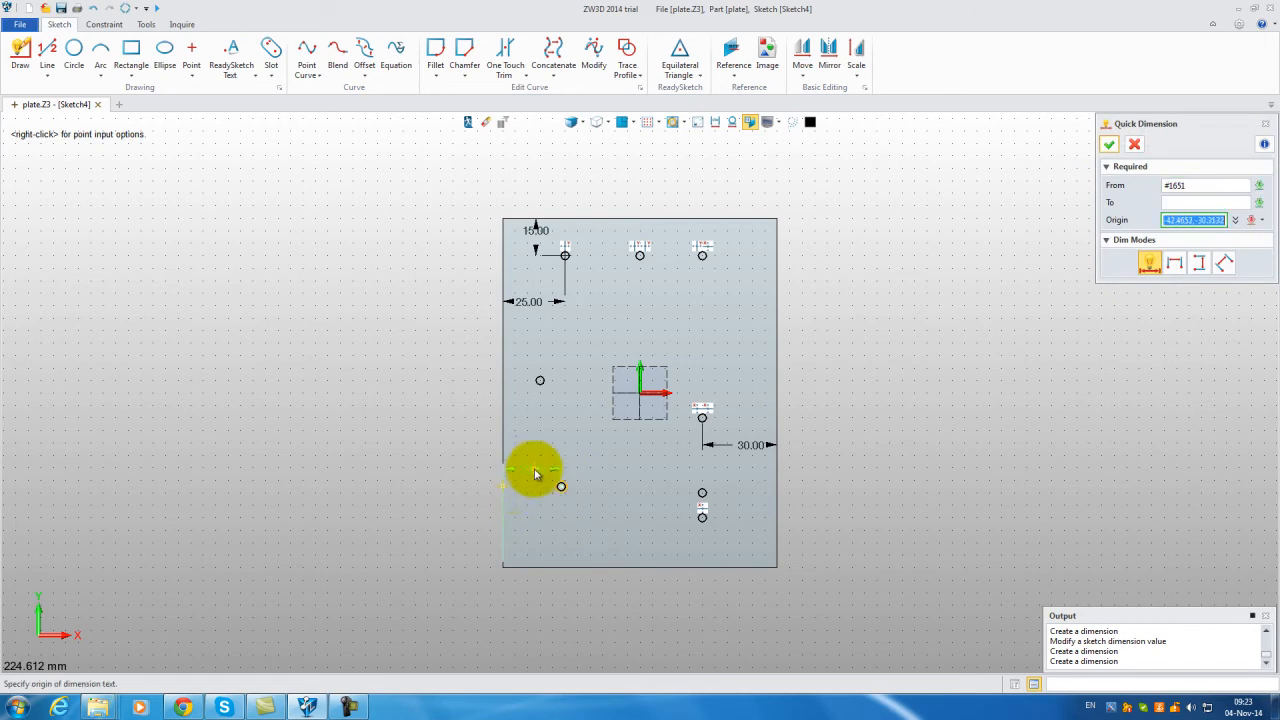
pyautogui.click(535, 462)
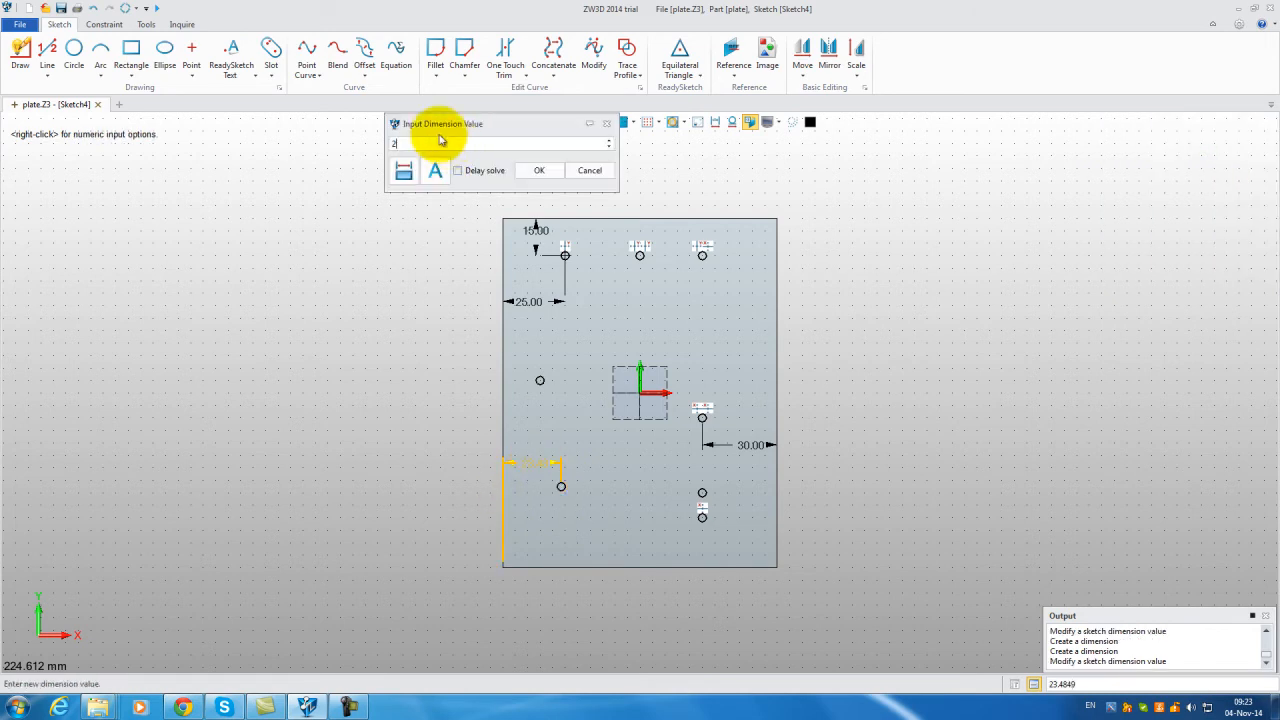
pyautogui.write('25')
pyautogui.click(534, 172)
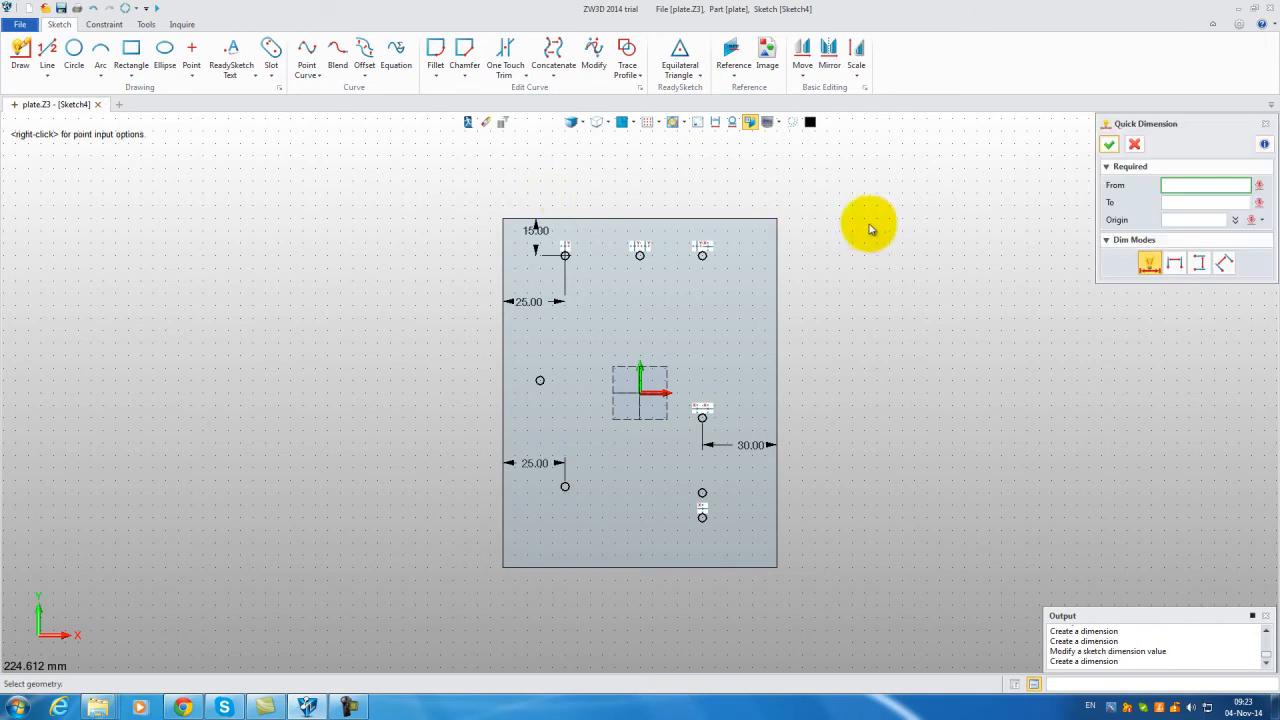
pyautogui.click(1110, 145)
pyautogui.rightClick(849, 243)
pyautogui.click(902, 228)
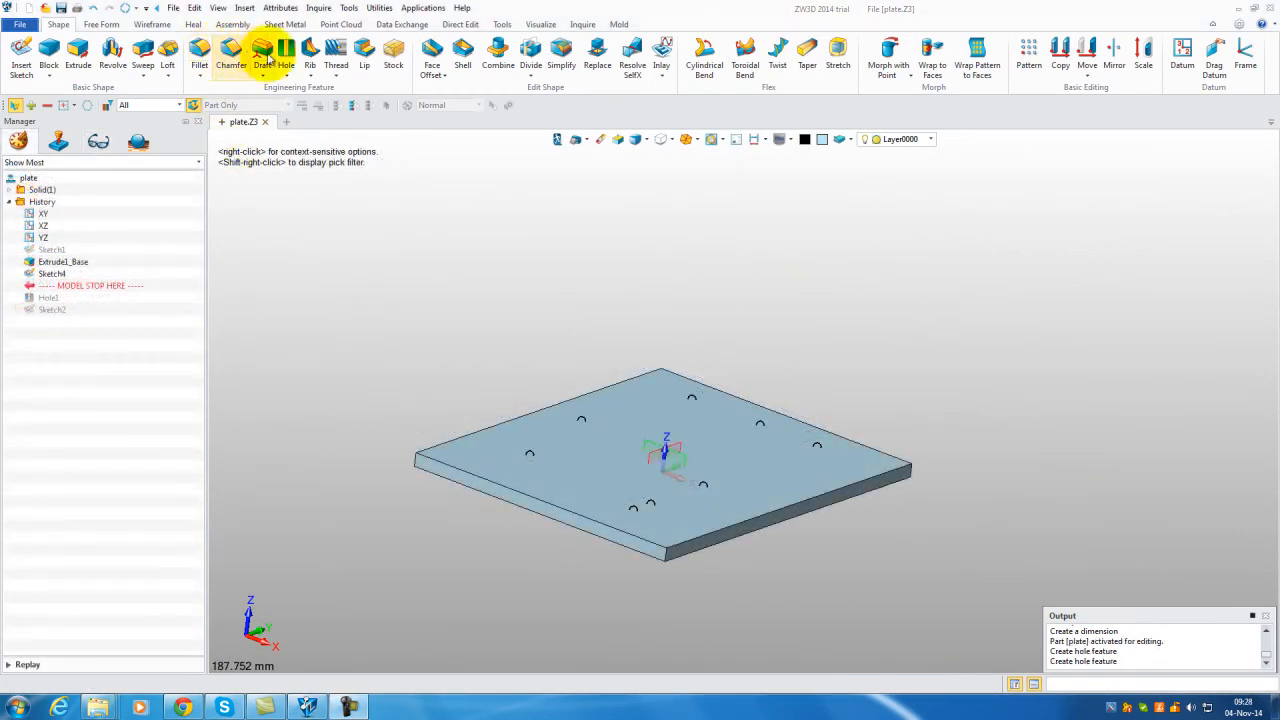
# - Start a simple Hole on the plate's top face at the three left-side points and the inner of the two lower-right points
pyautogui.click(286, 55)
pyautogui.click(530, 450)
pyautogui.click(527, 455)
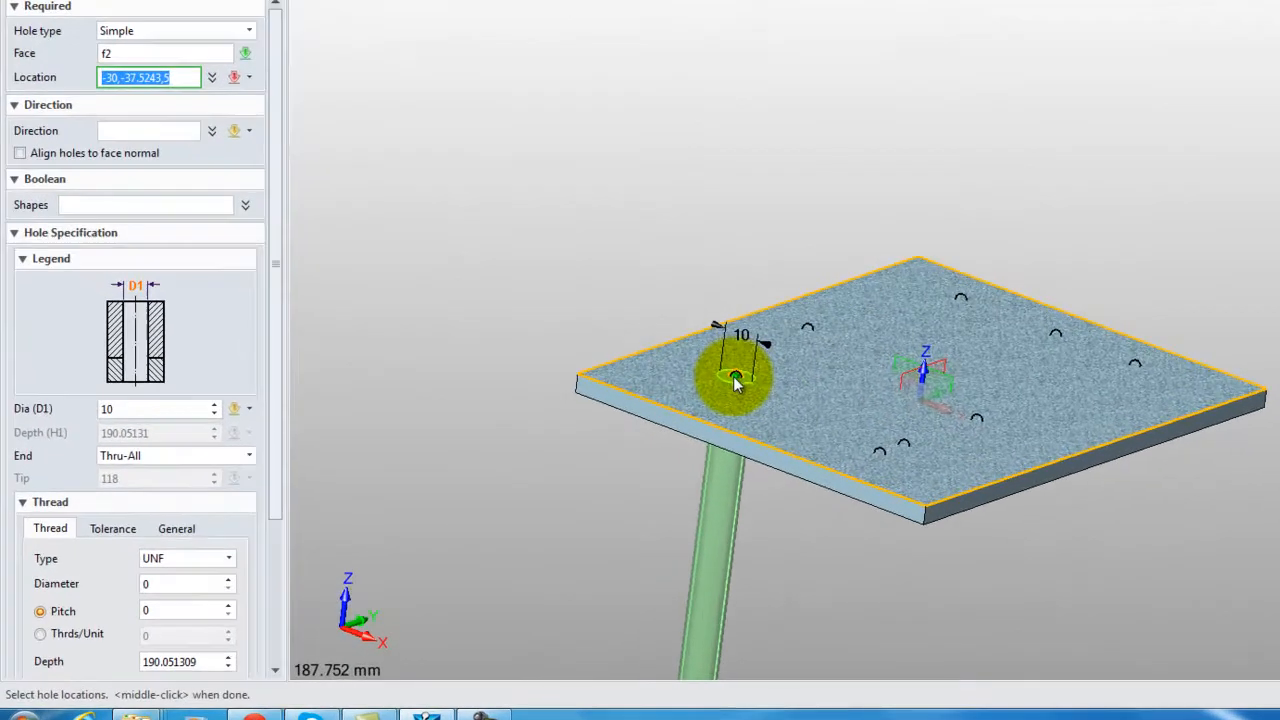
pyautogui.click(806, 326)
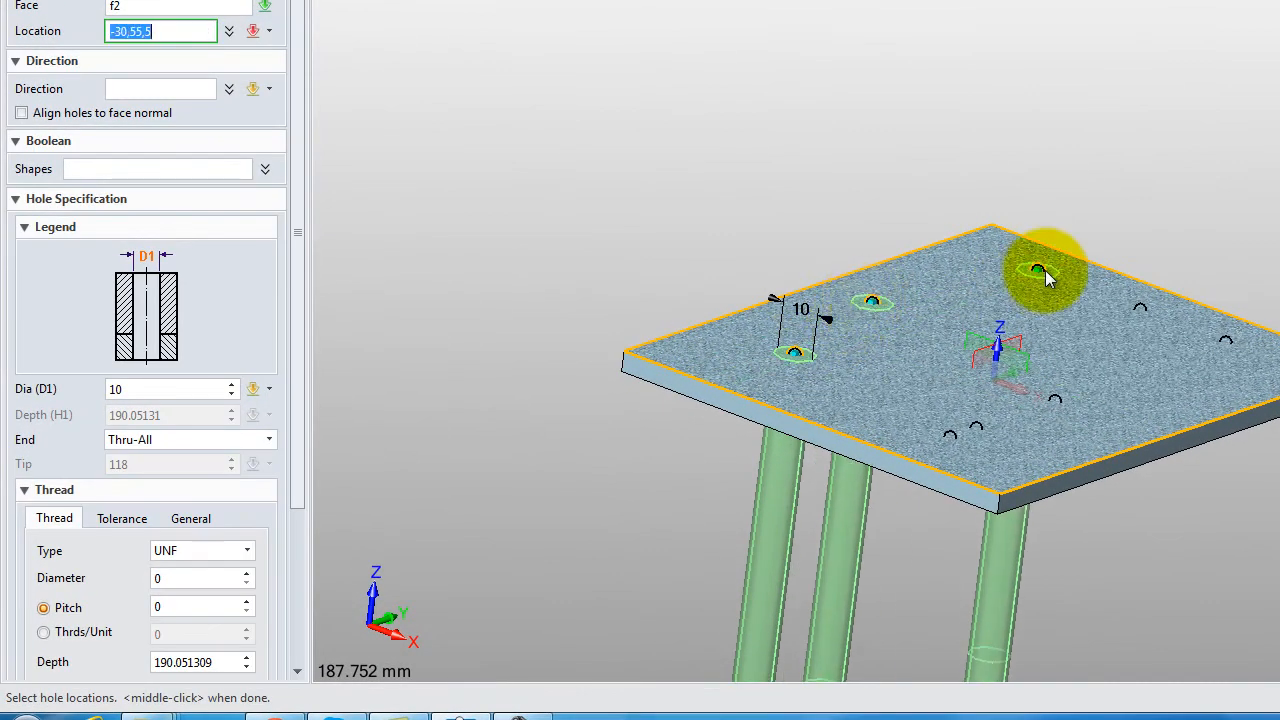
pyautogui.click(1044, 268)
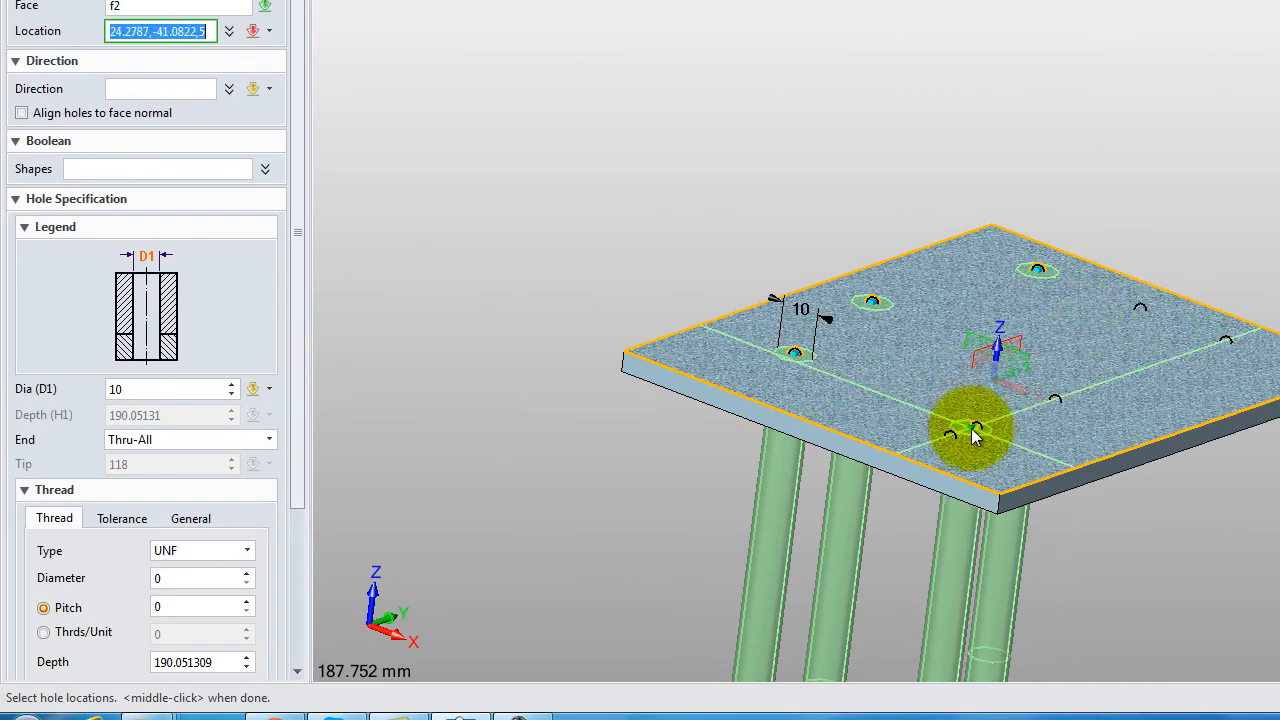
# - Set the hole direction to 0,0,-1 and the hole diameter to 9 mm
pyautogui.click(119, 88)
pyautogui.write('0')
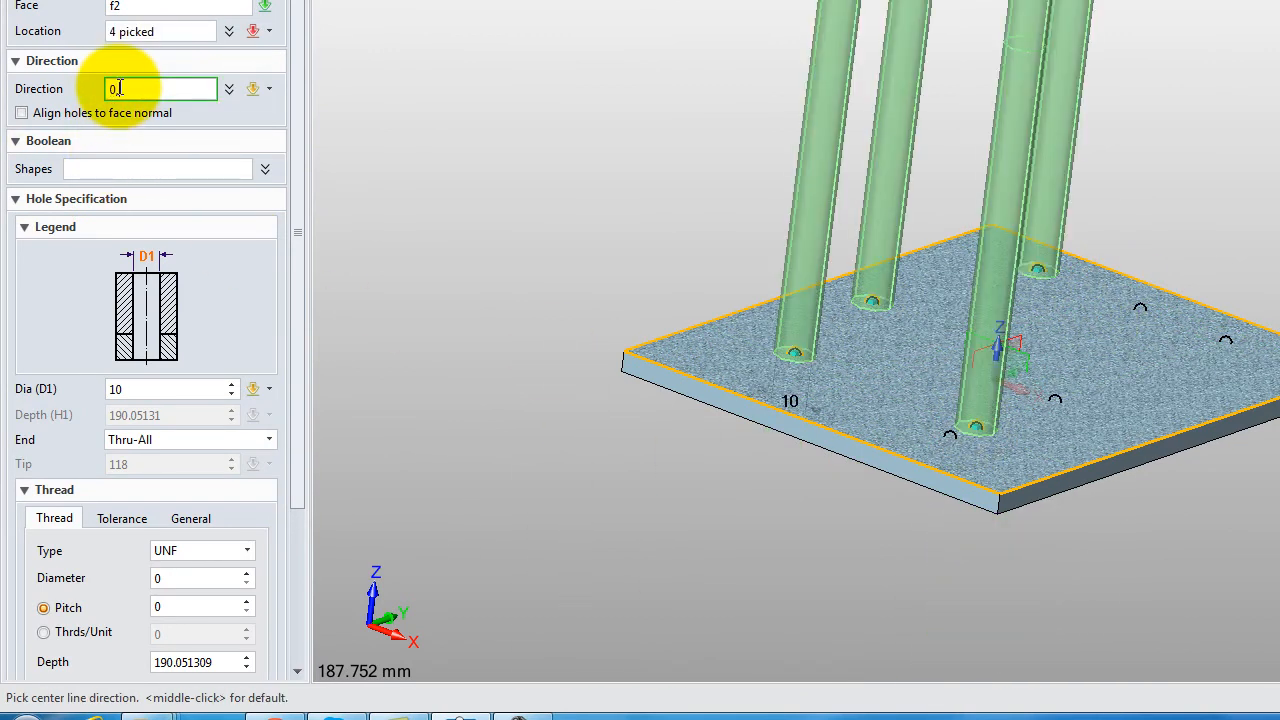
pyautogui.write(',0,-1')
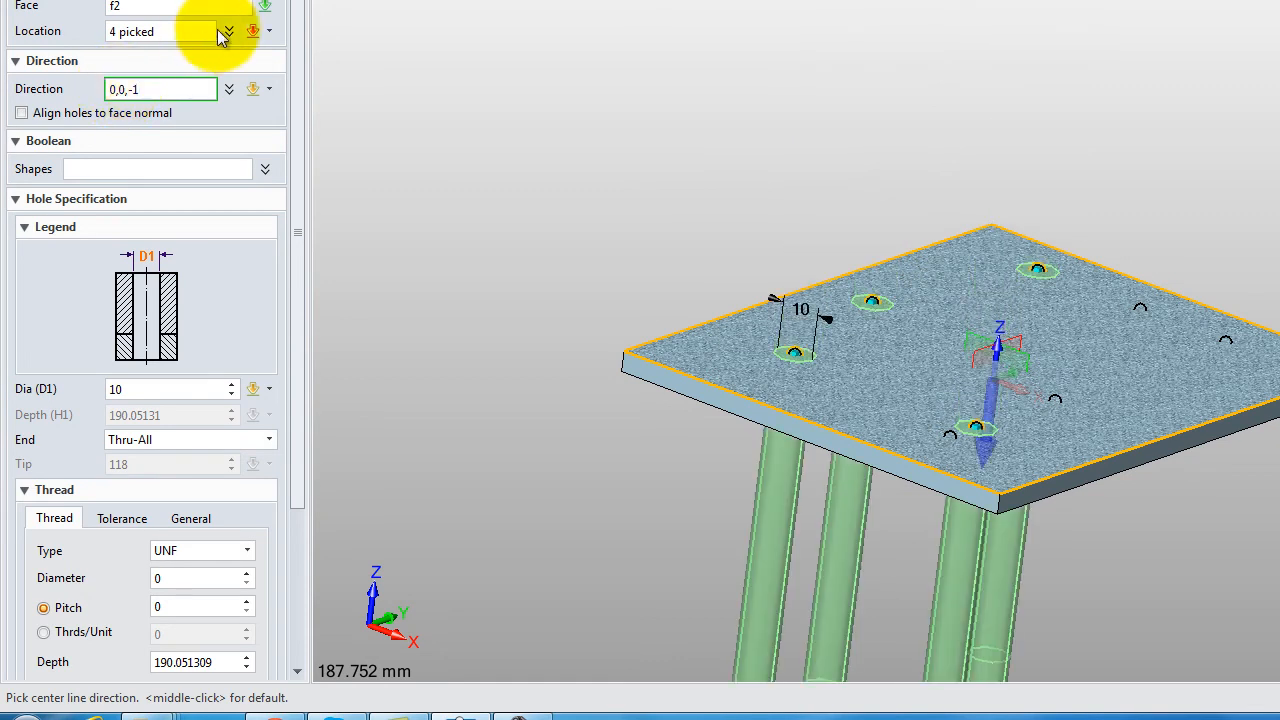
pyautogui.scroll(-2, 297, 226)
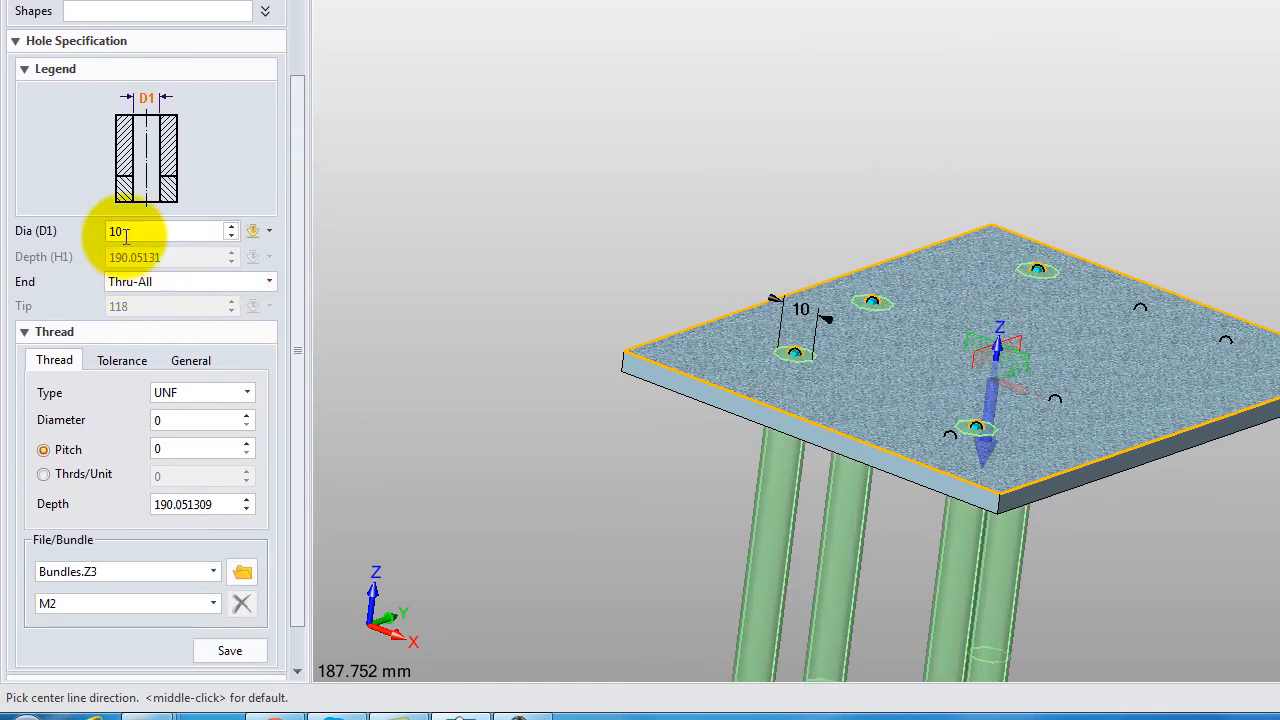
pyautogui.moveTo(163, 231); pyautogui.dragTo(80, 238)
pyautogui.write('9')
# - Try the Blind and Until Face end conditions for the holes and return to Thru-All
pyautogui.click(149, 285)
pyautogui.click(148, 299)
pyautogui.click(150, 286)
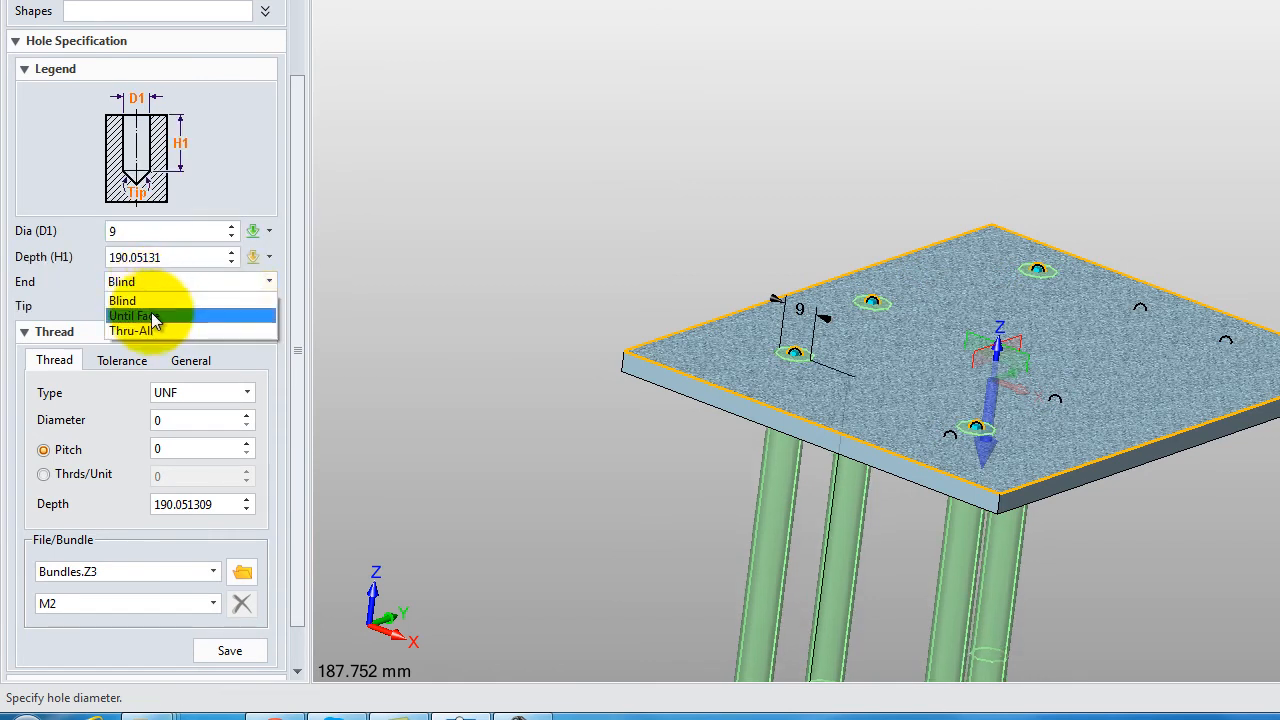
pyautogui.click(153, 317)
pyautogui.click(159, 284)
pyautogui.click(157, 329)
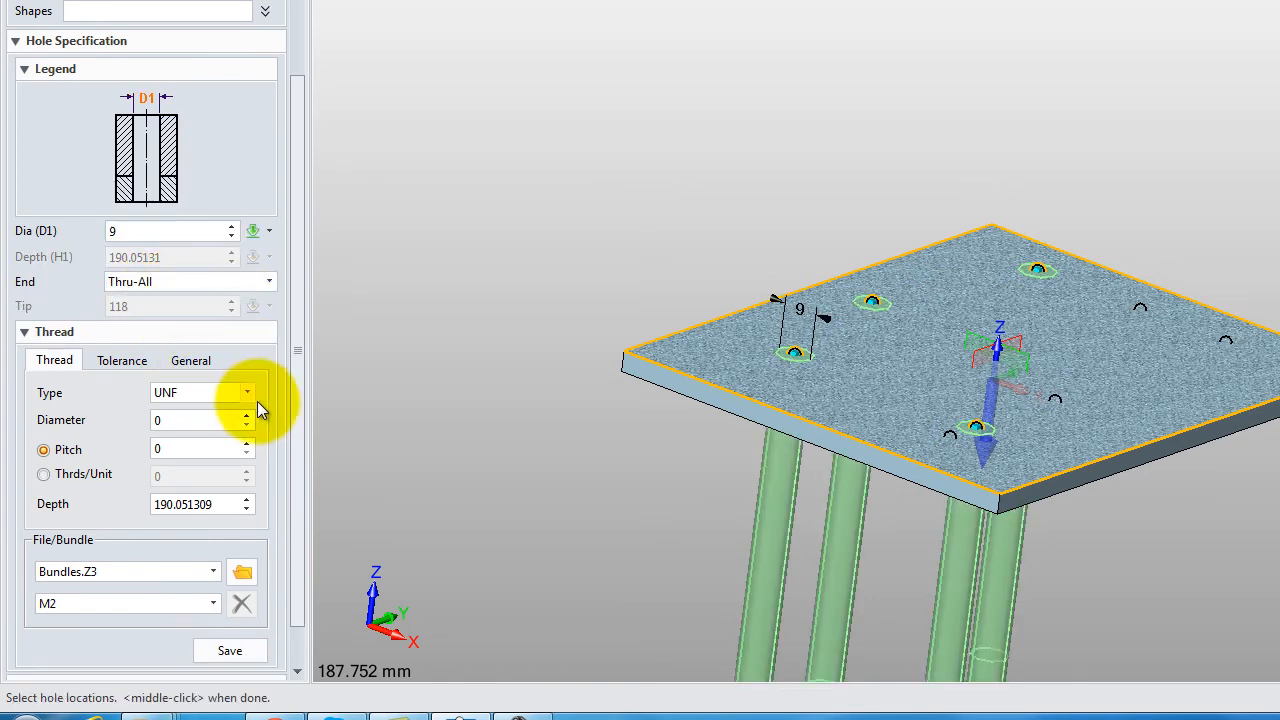
# - Turn on keeping the location entities and create the four simple holes
pyautogui.scroll(-2, 290, 420)
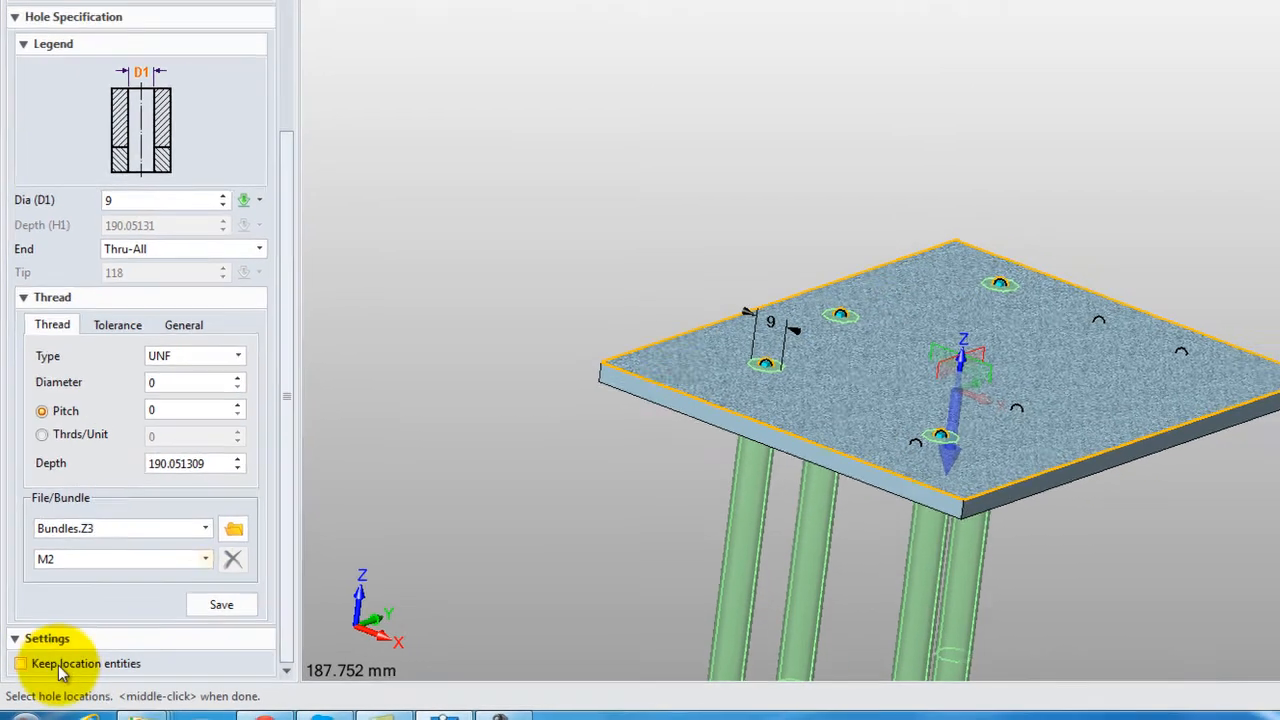
pyautogui.click(62, 663)
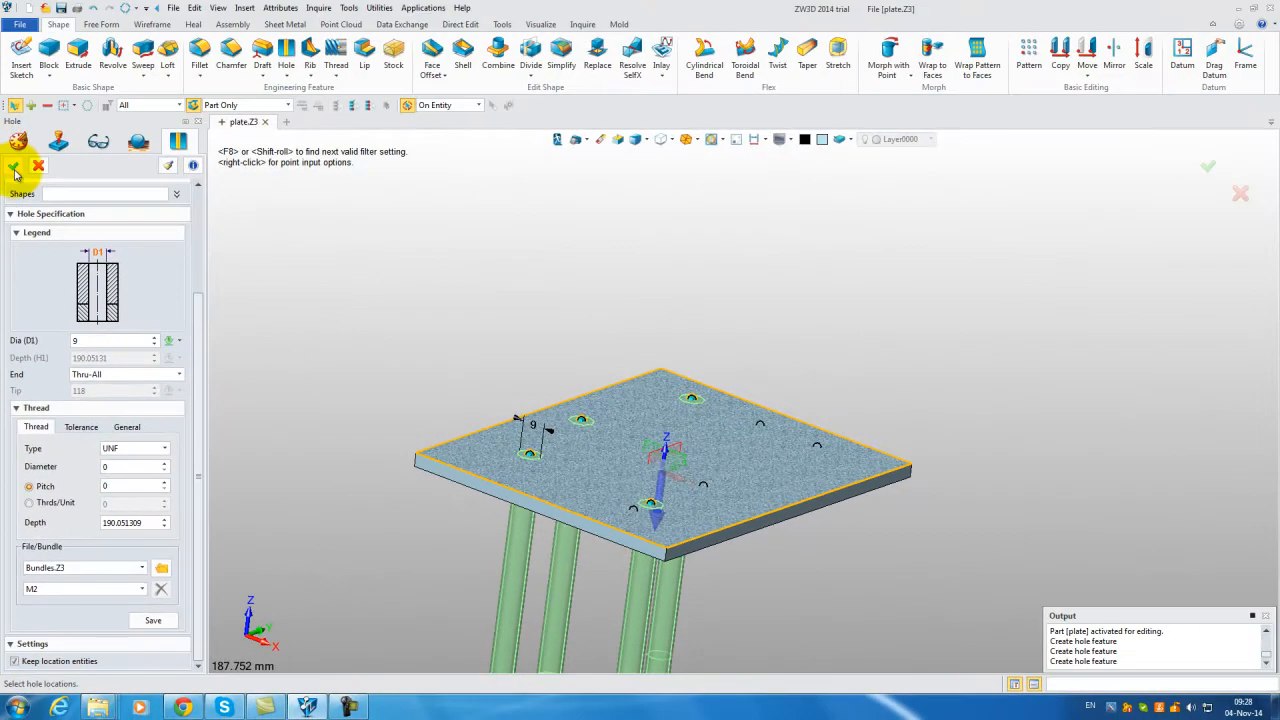
pyautogui.click(14, 169)
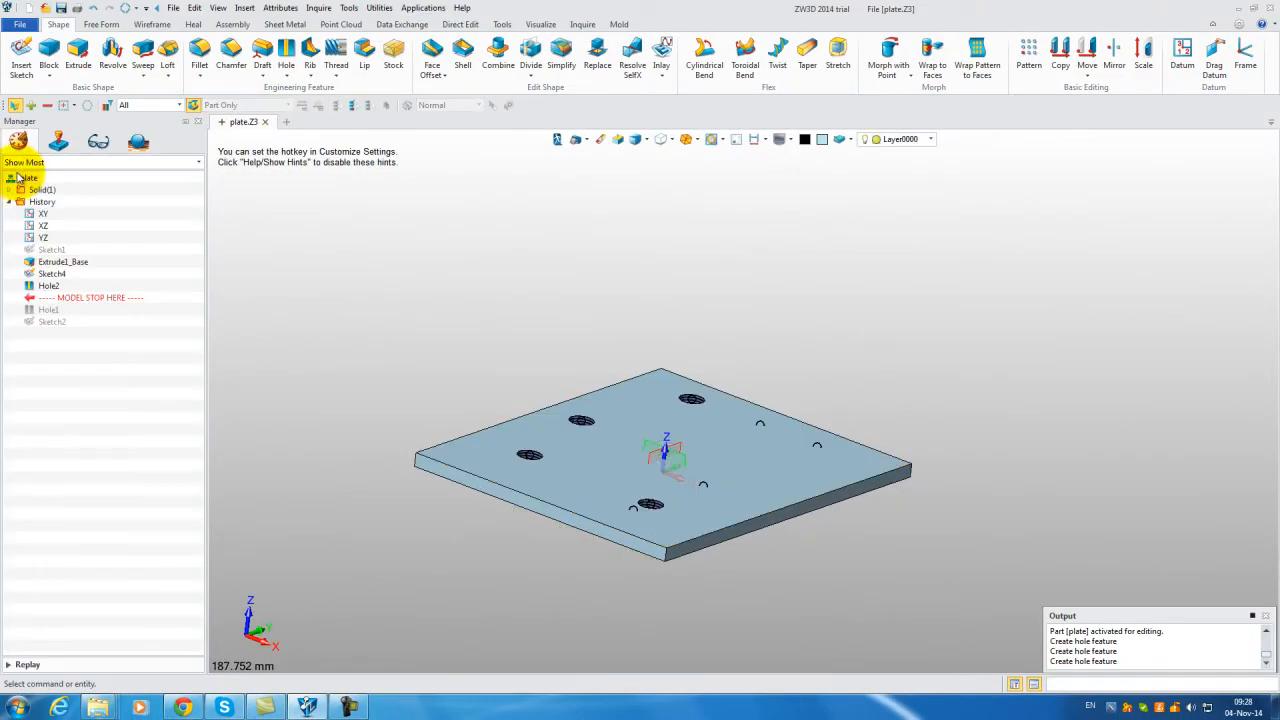
# - Start a new Hole of type Tapered on the plate's top face with direction 0,0,-1
pyautogui.scroll(2, 583, 420)
pyautogui.scroll(3, 583, 422)
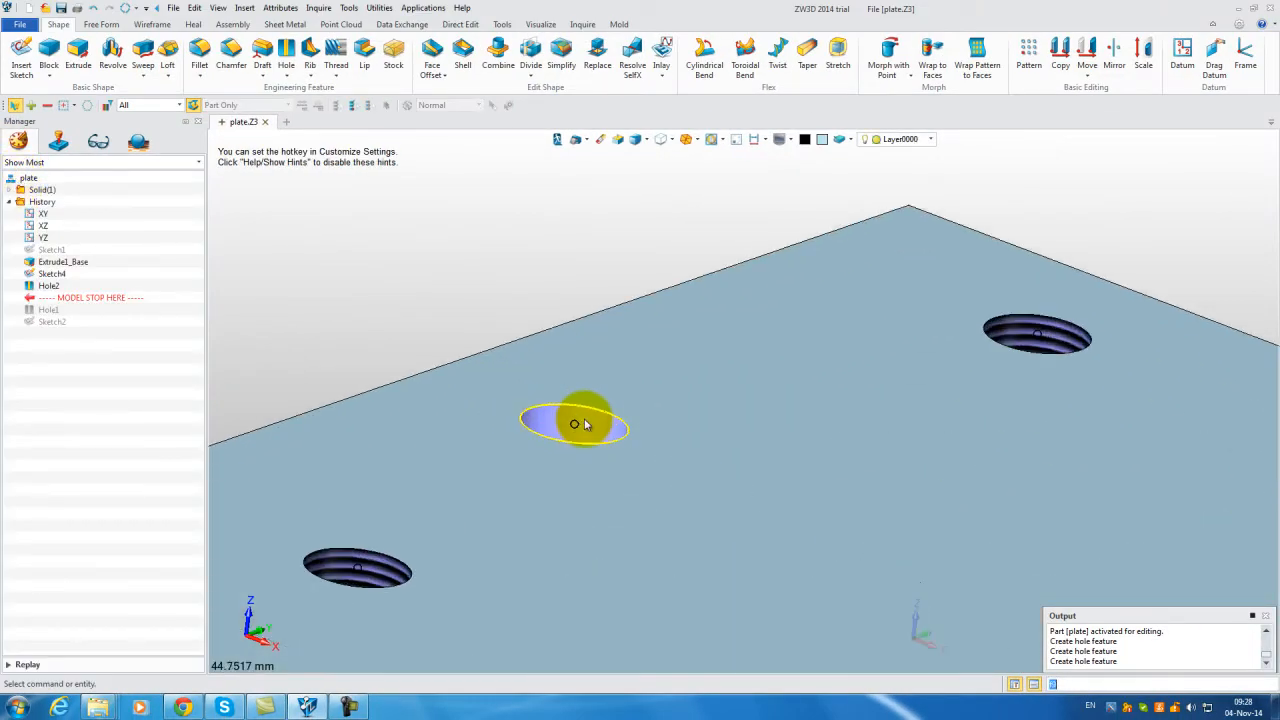
pyautogui.scroll(-5, 558, 490)
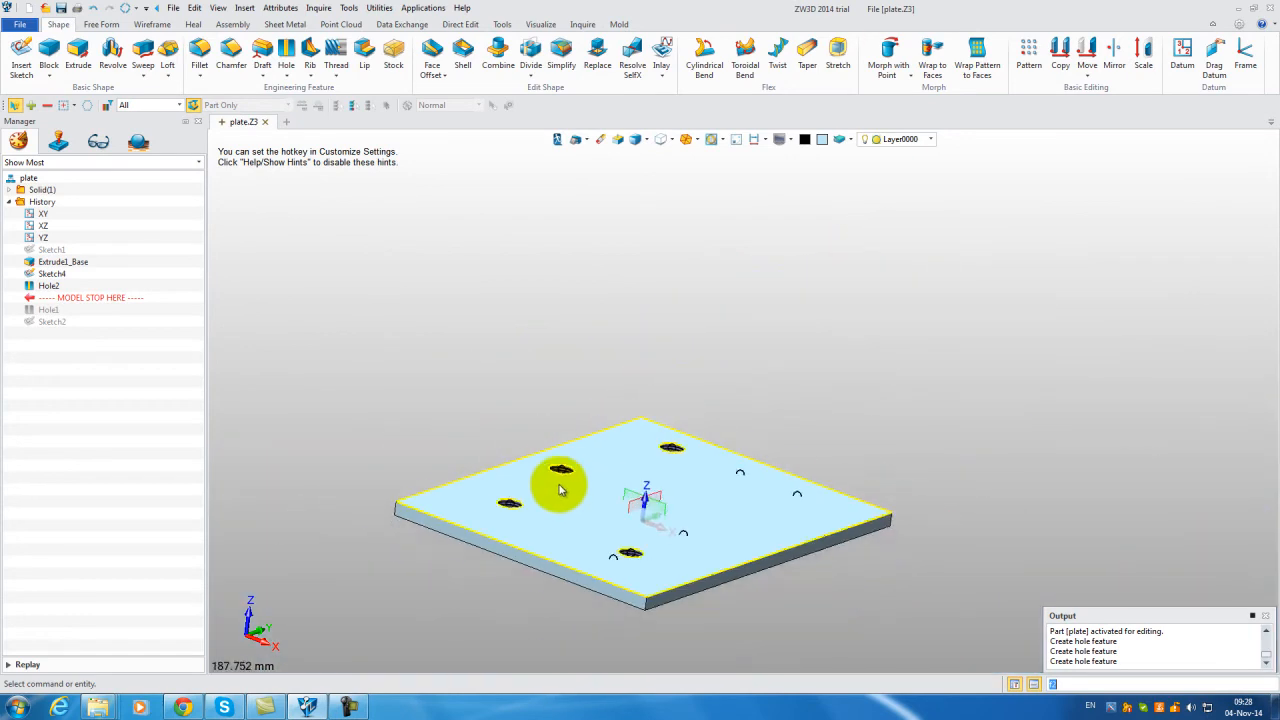
pyautogui.scroll(1, 560, 490)
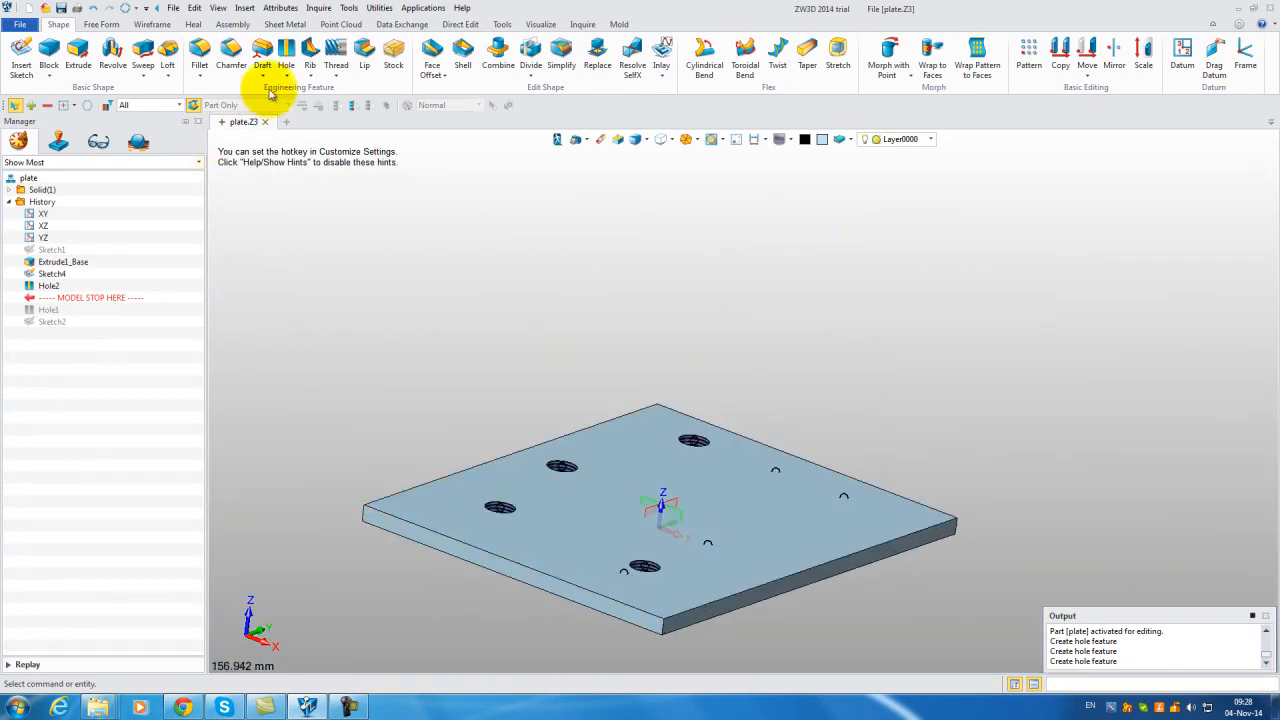
pyautogui.click(286, 55)
pyautogui.click(118, 206)
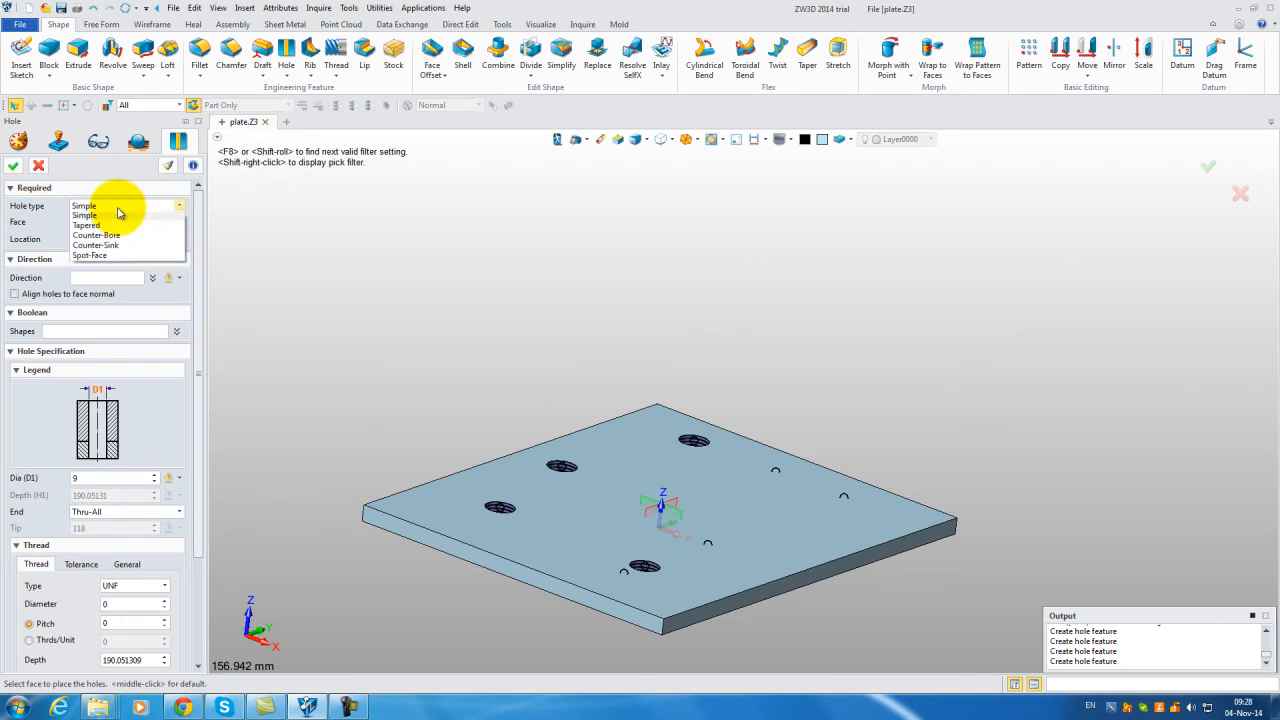
pyautogui.click(108, 229)
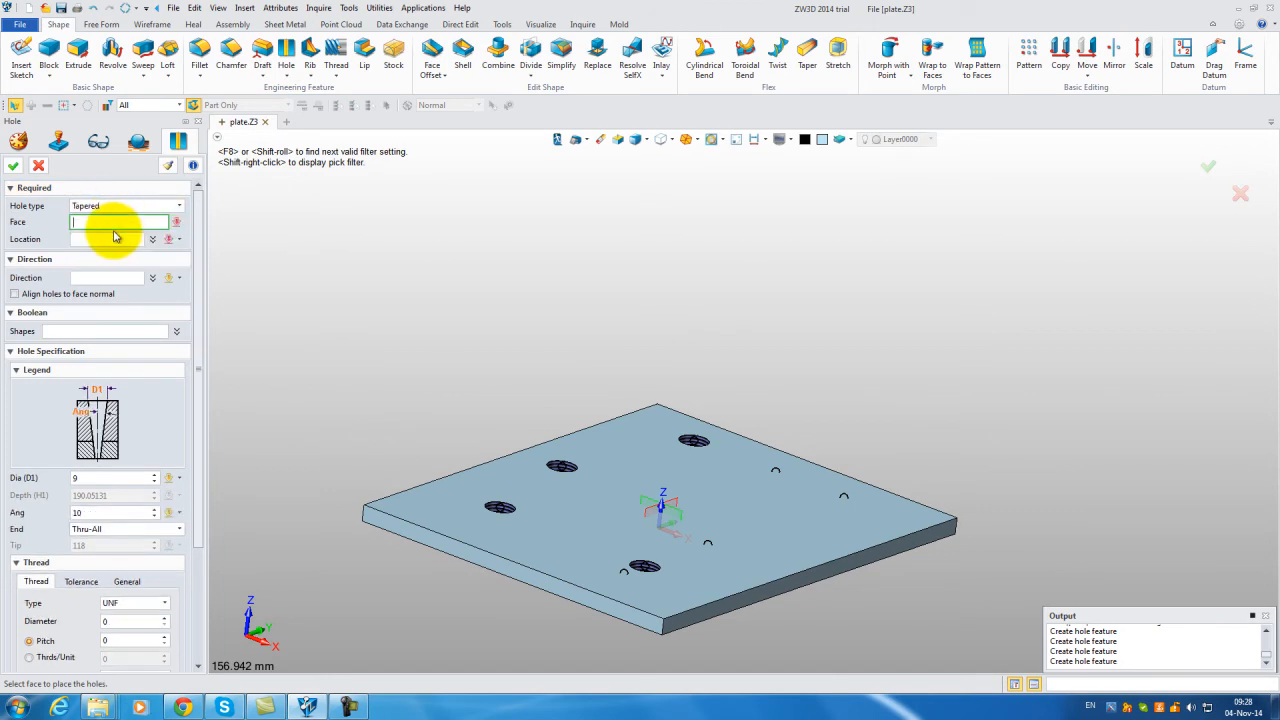
pyautogui.click(492, 480)
pyautogui.click(109, 279)
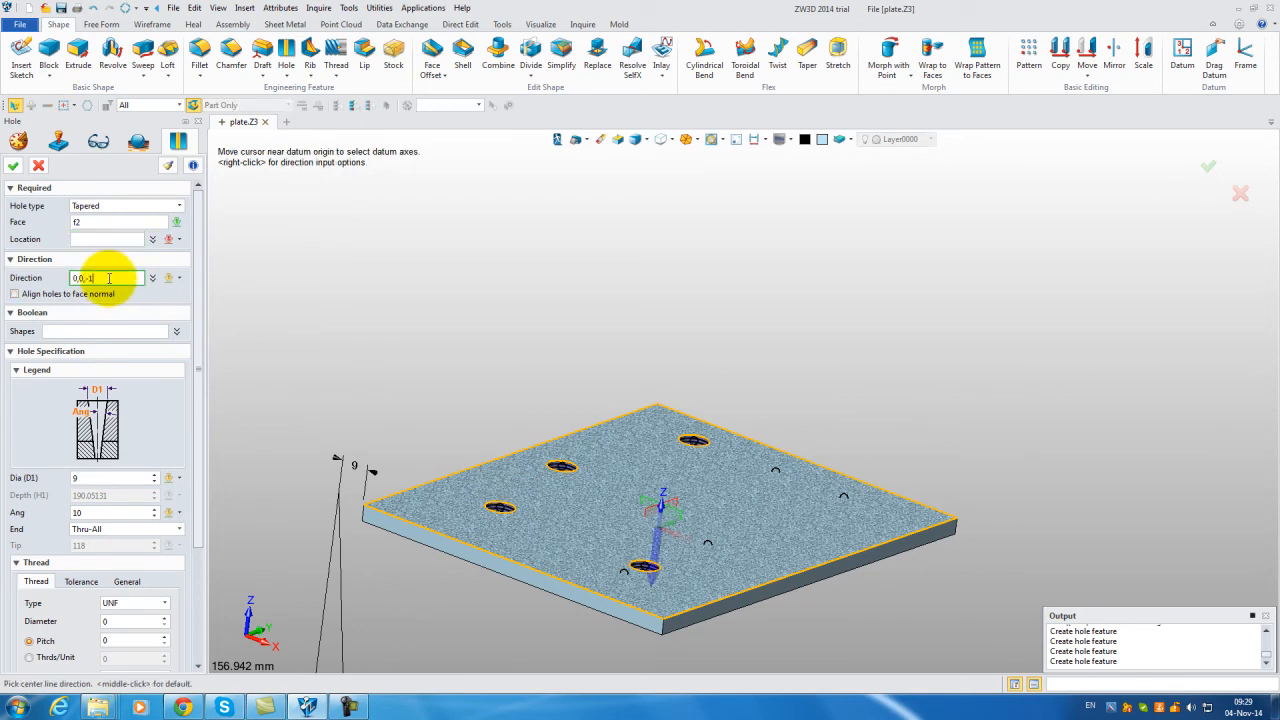
# - Set the tapered hole's diameter to 8 mm and its angle to 5 degrees
pyautogui.click(88, 478)
pyautogui.write('8')
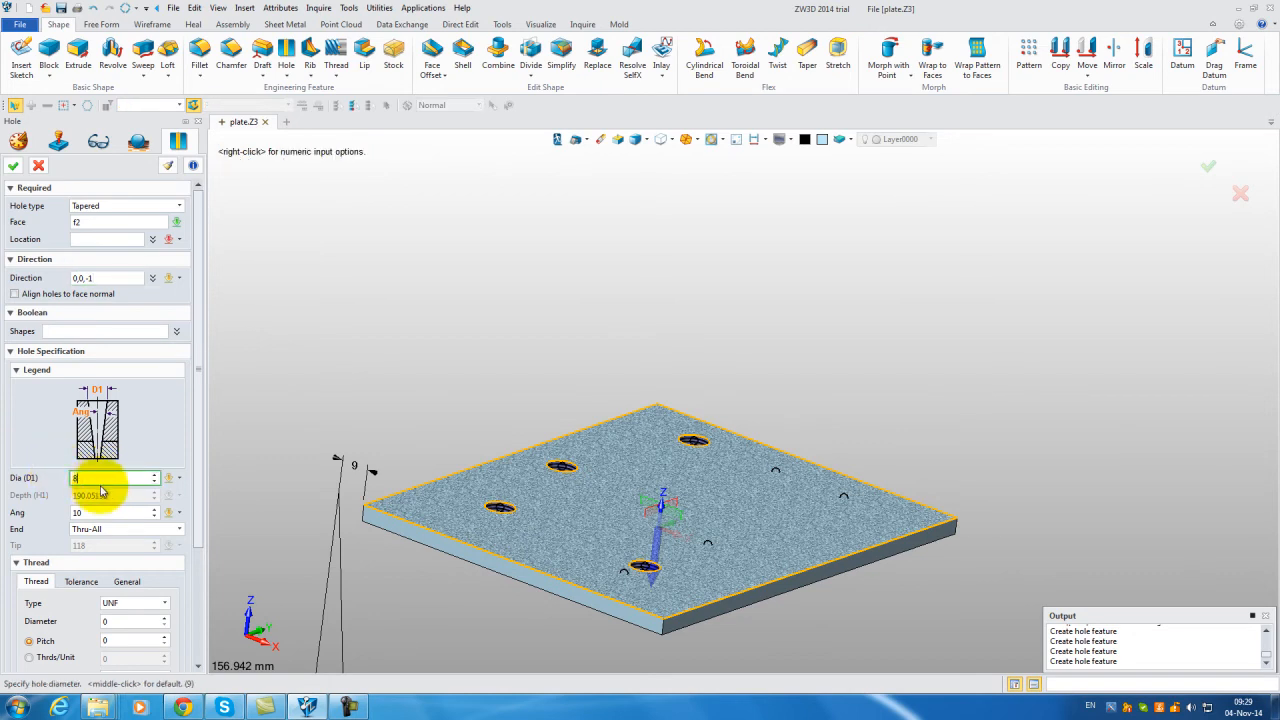
pyautogui.scroll(-3, 198, 520)
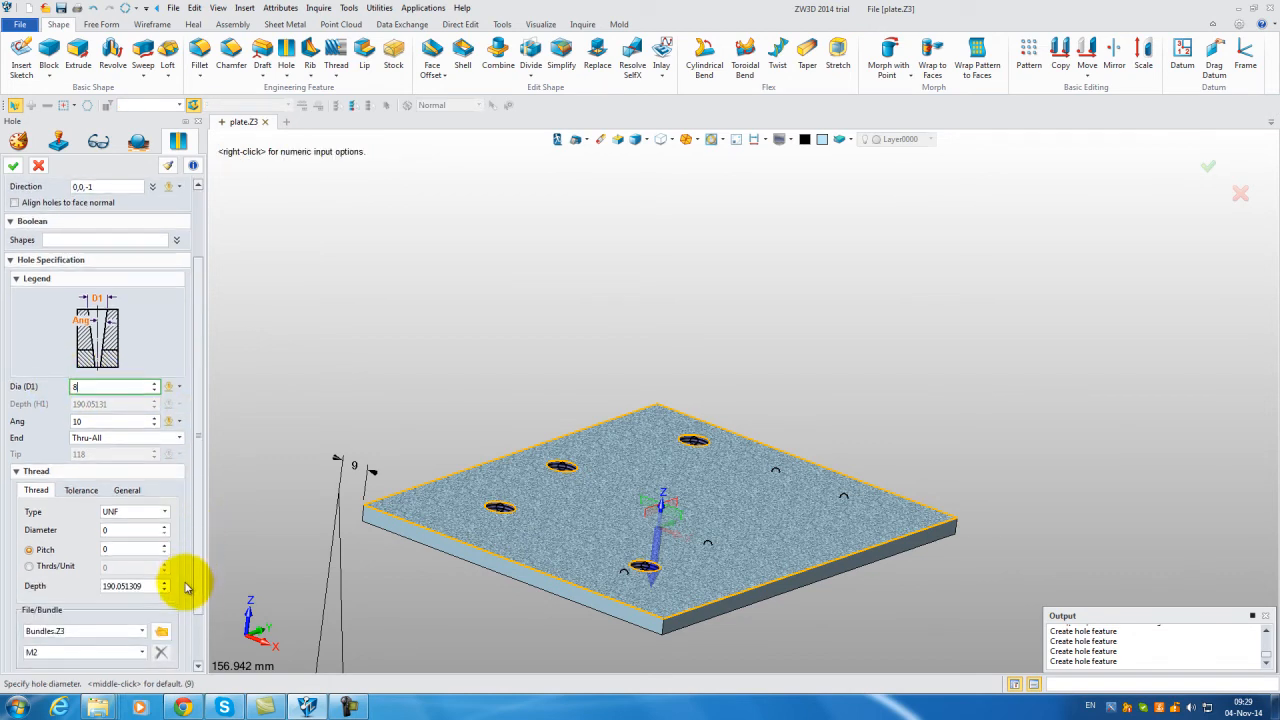
pyautogui.click(78, 421)
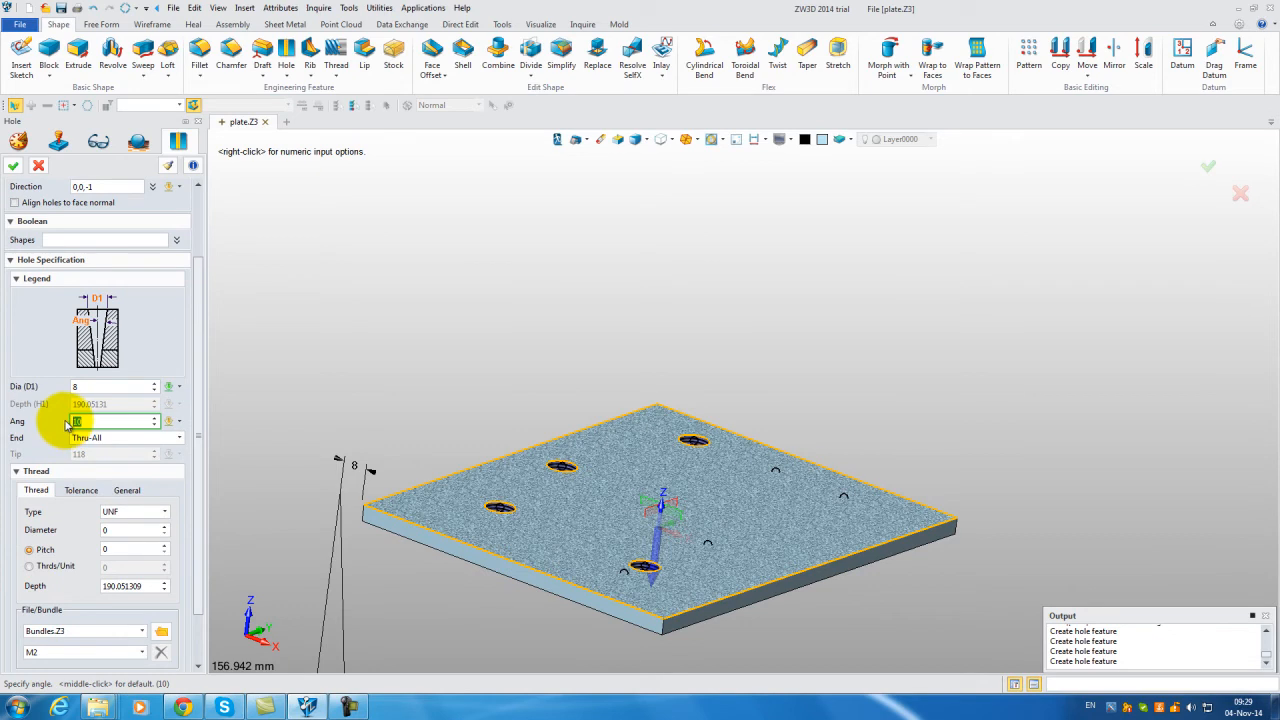
pyautogui.write('5')
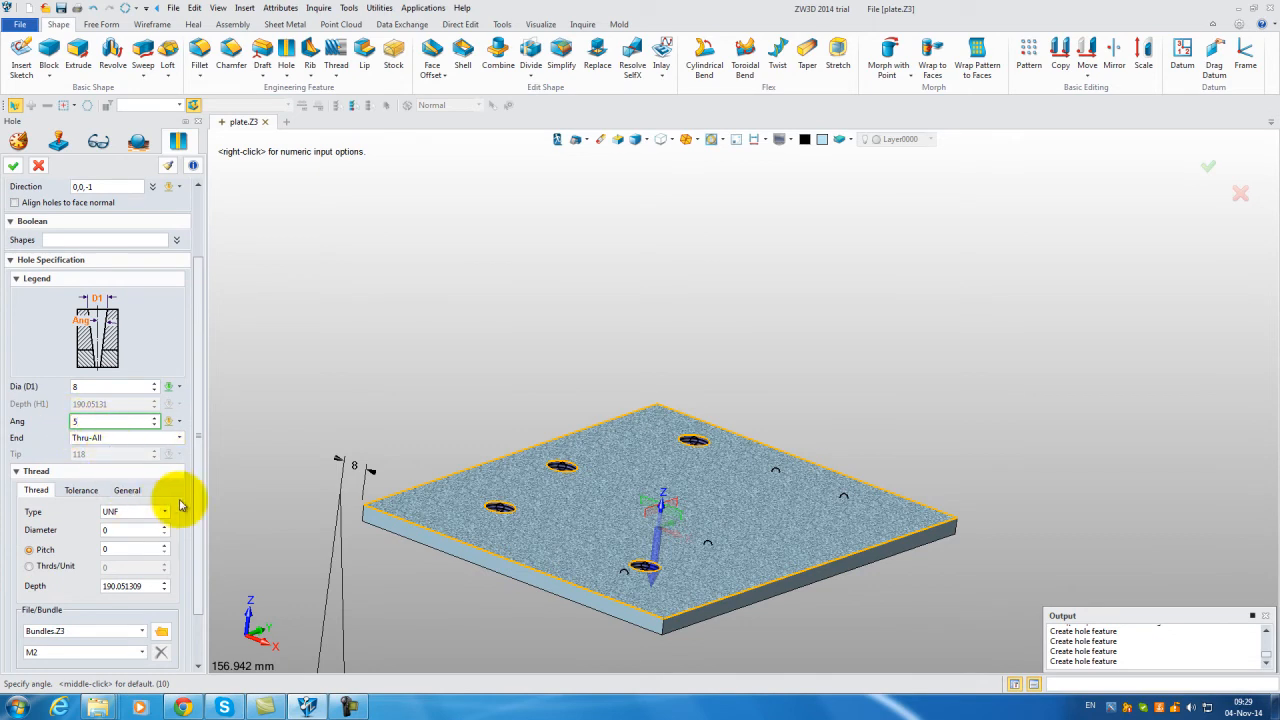
# - Locate the tapered holes at the four remaining sketch points on the plate's top face and create them
pyautogui.scroll(-2, 190, 503)
pyautogui.scroll(5, 106, 271)
pyautogui.click(100, 239)
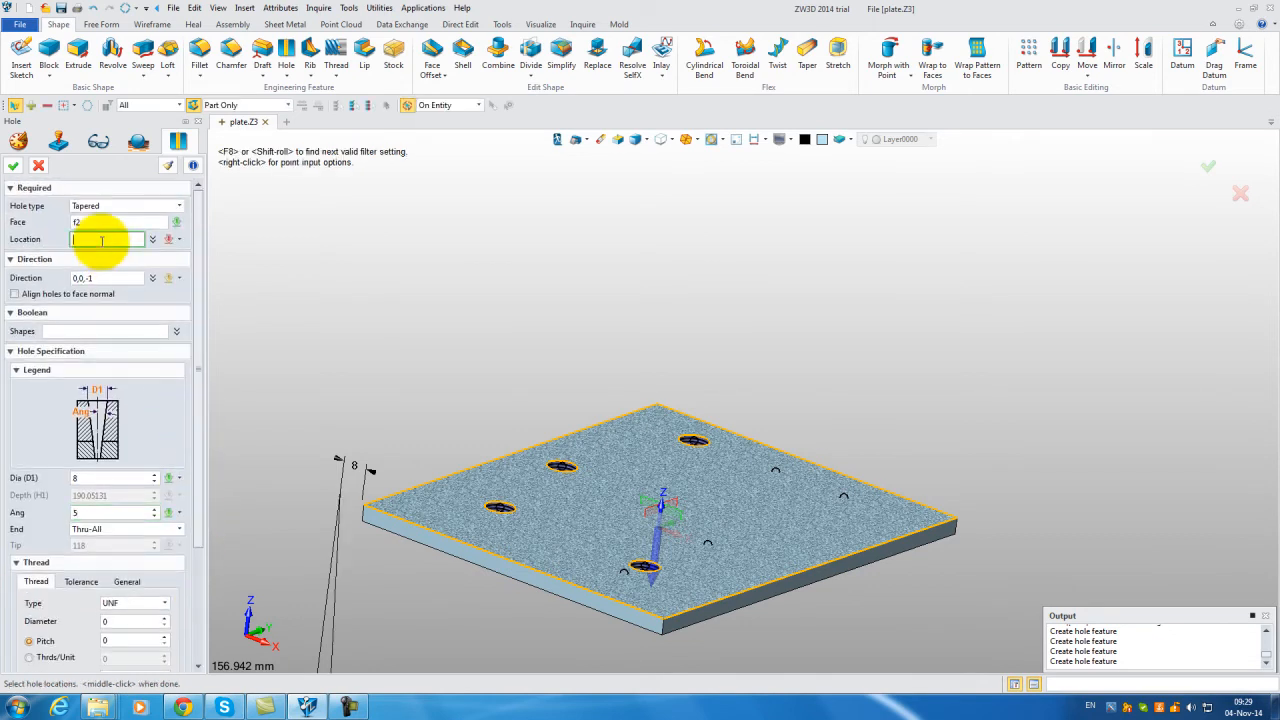
pyautogui.click(623, 568)
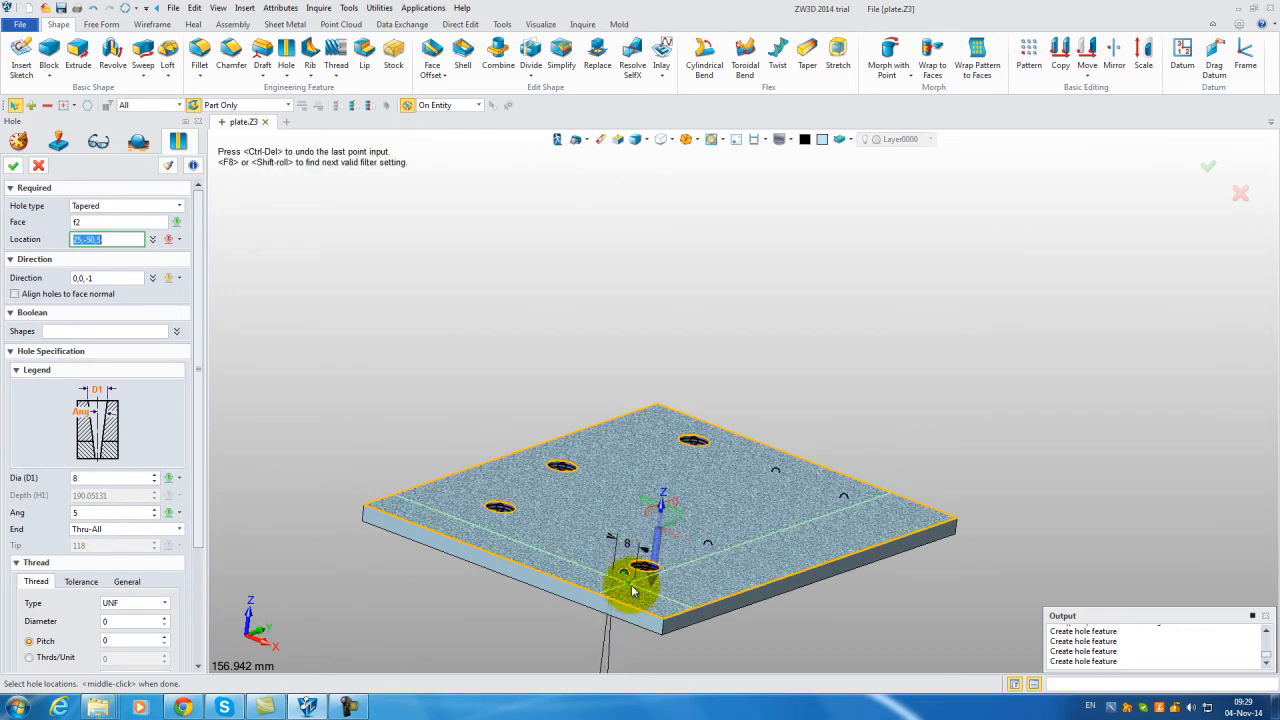
pyautogui.click(708, 546)
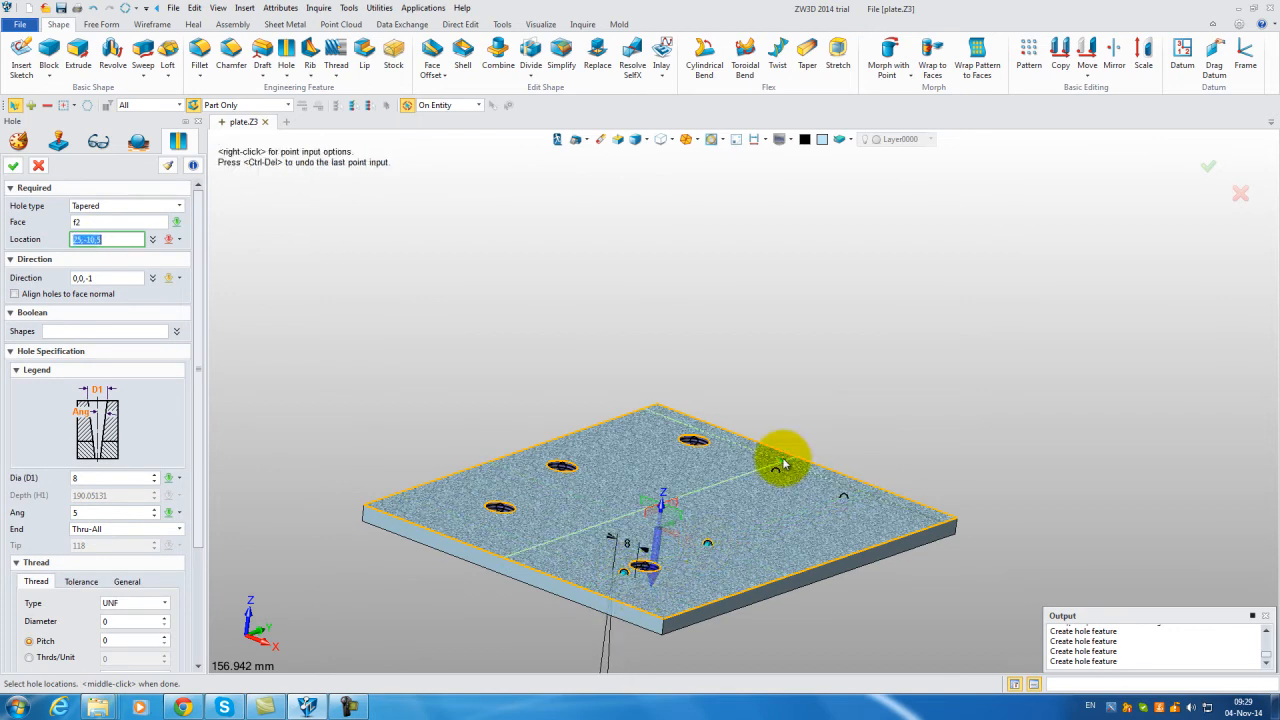
pyautogui.click(776, 474)
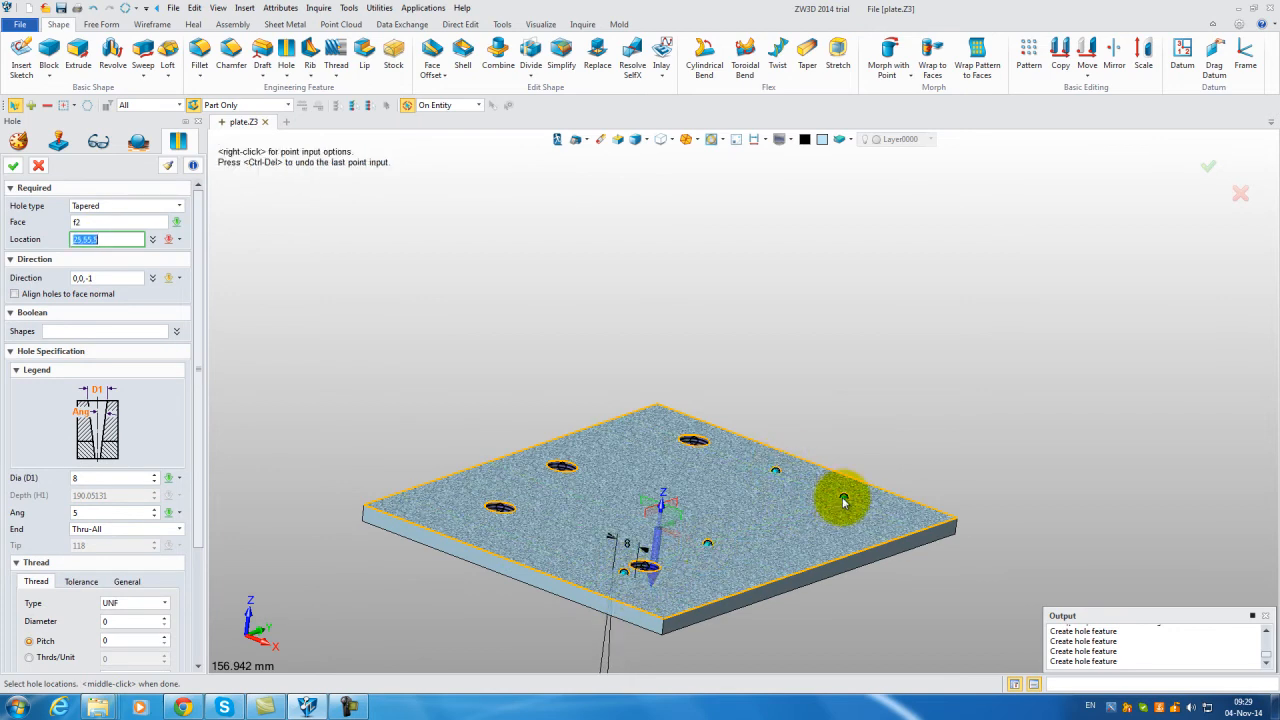
pyautogui.scroll(-3, 165, 488)
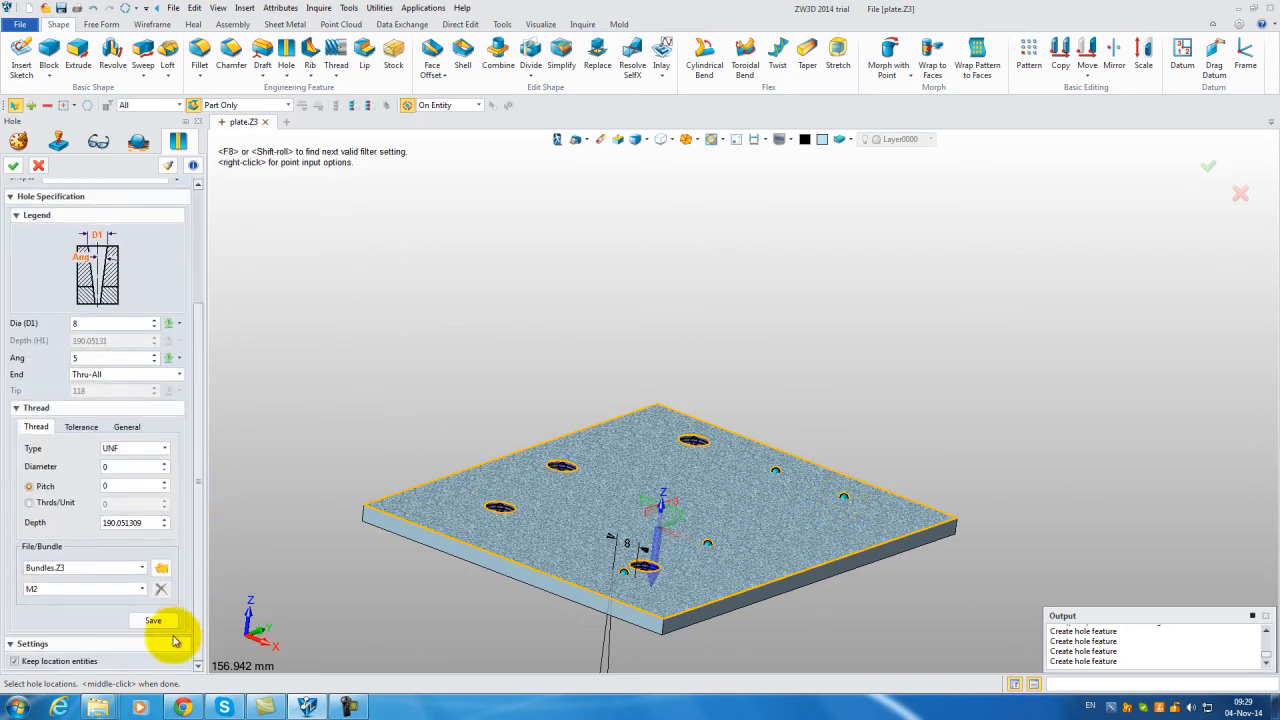
pyautogui.click(14, 167)
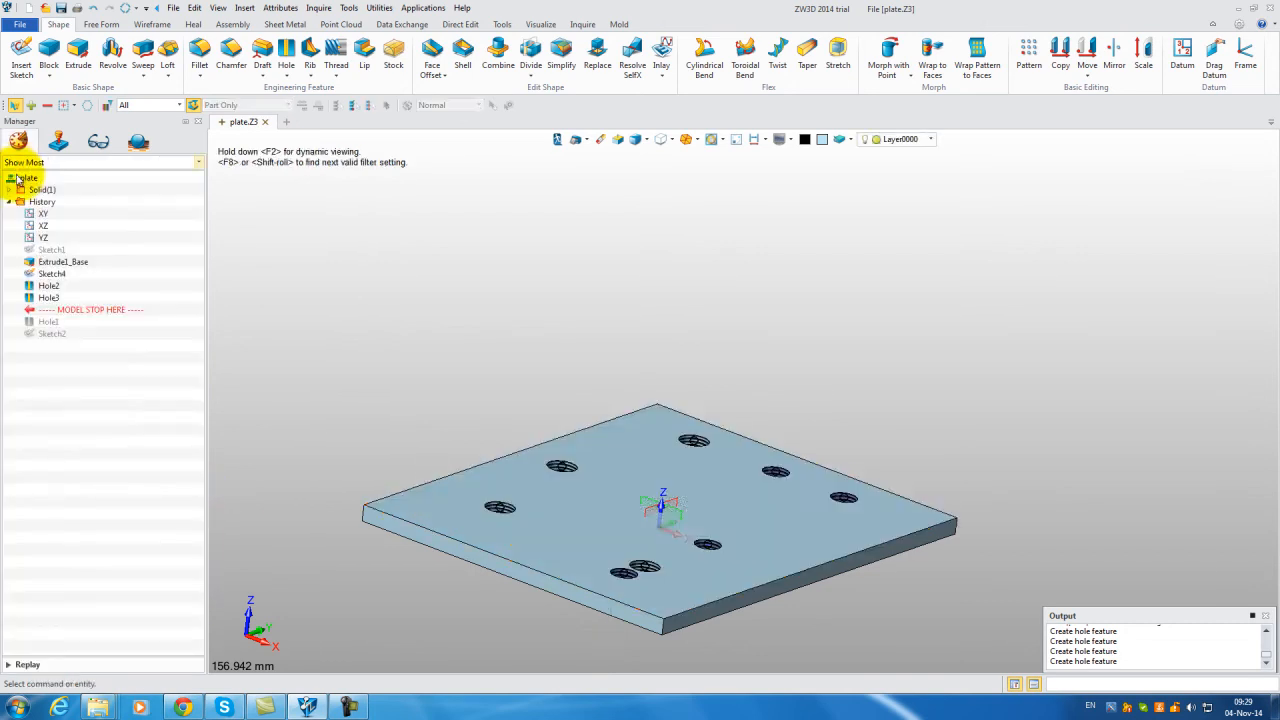
# - Create a 2D drawing sheet from the plate using the A3_H(ANSI) template
pyautogui.scroll(1, 617, 583)
pyautogui.scroll(3, 617, 583)
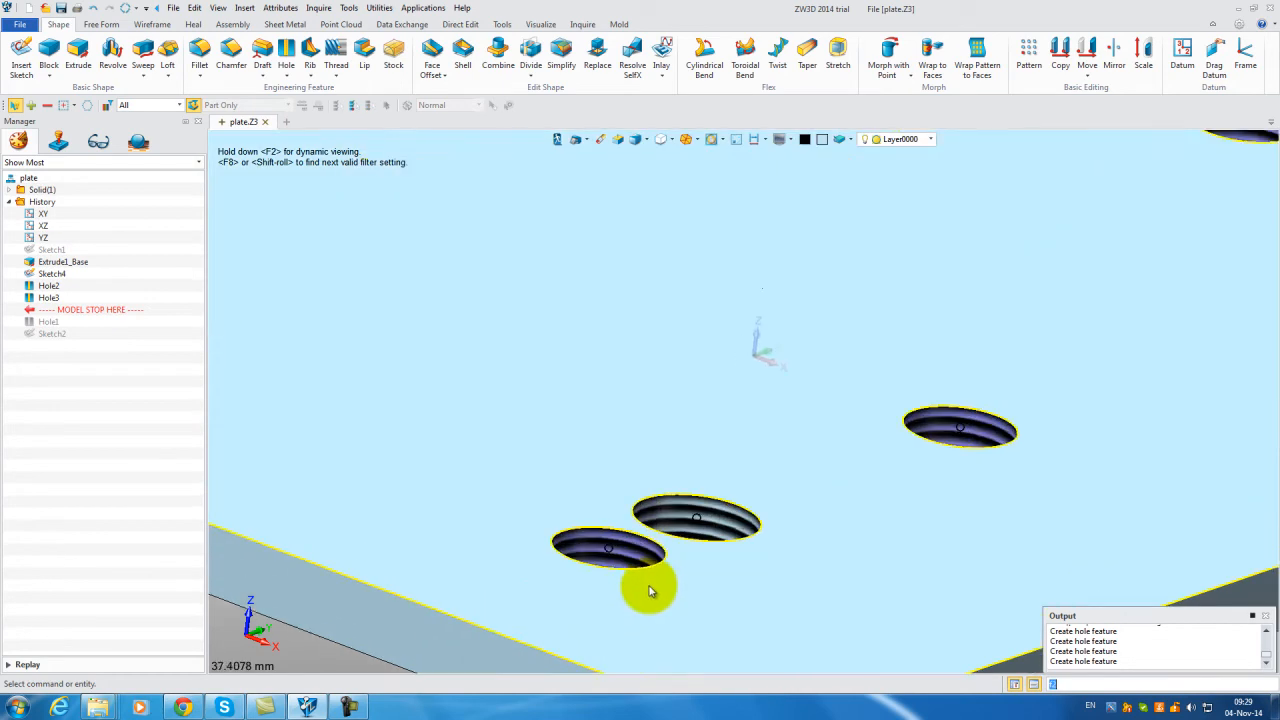
pyautogui.scroll(-2, 660, 551)
pyautogui.scroll(-3, 667, 557)
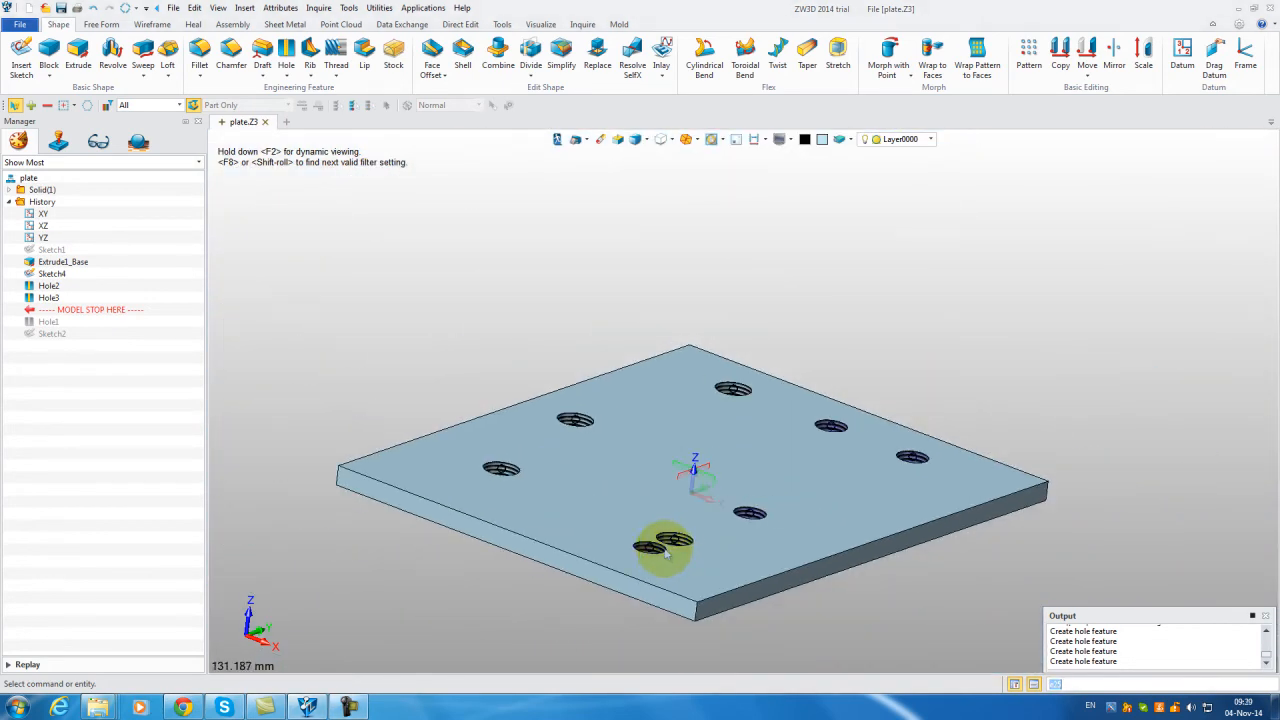
pyautogui.rightClick(938, 297)
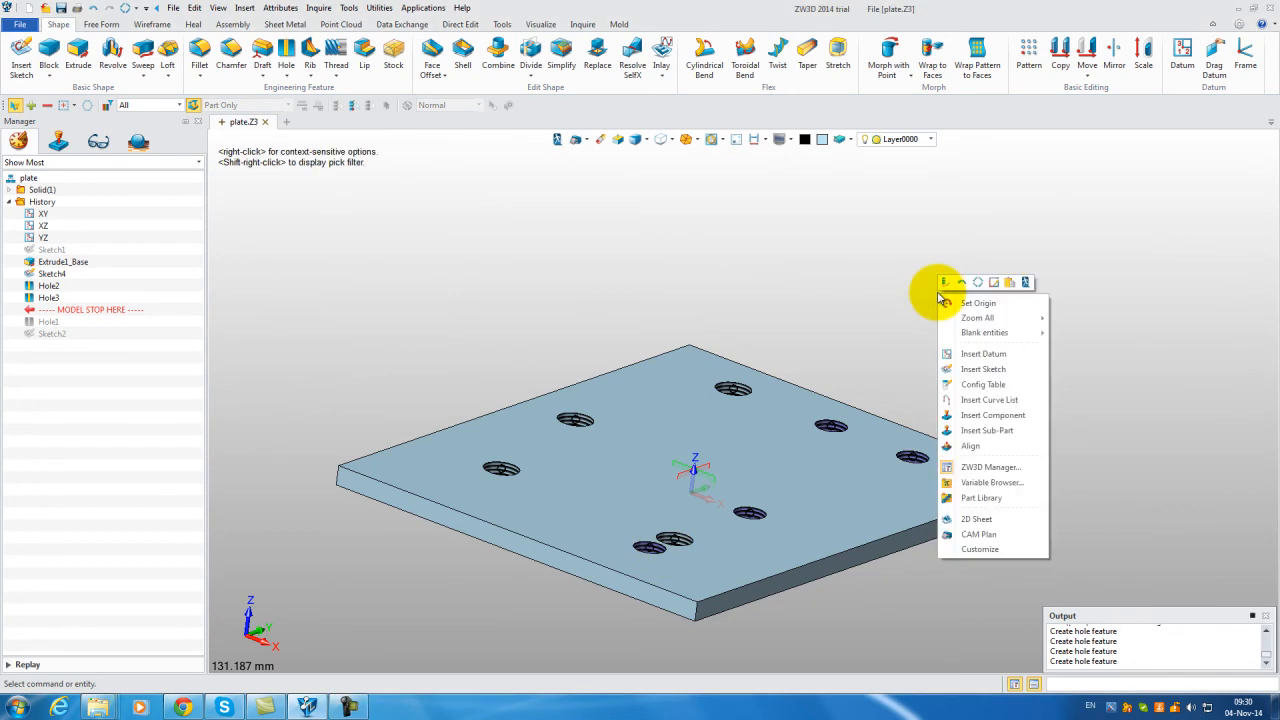
pyautogui.click(965, 519)
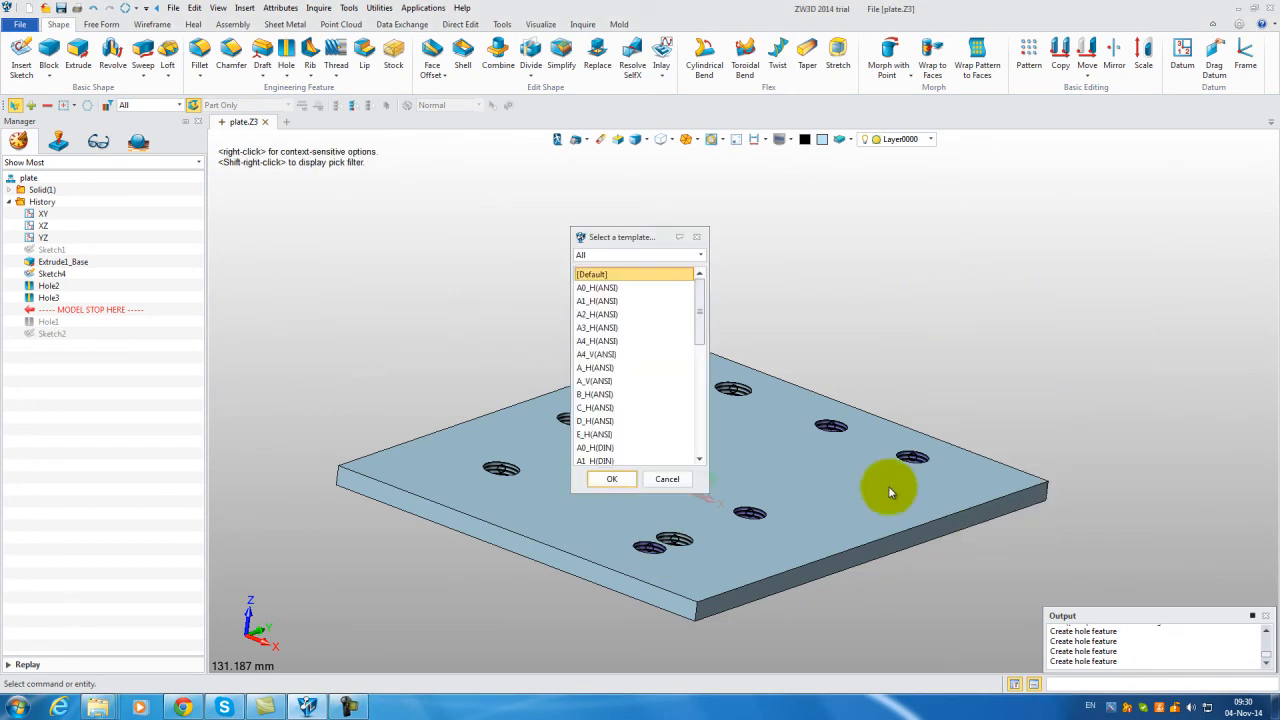
pyautogui.click(600, 328)
pyautogui.click(611, 479)
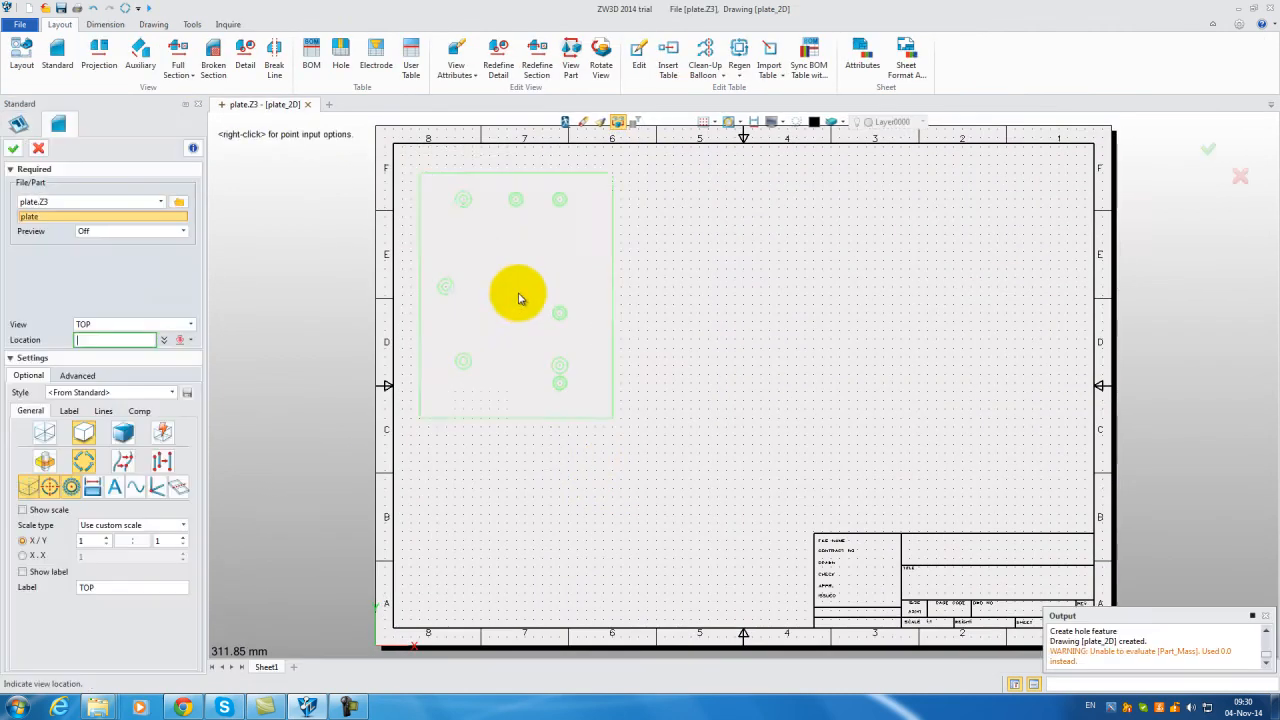
# - Place the plate's TOP view in the sheet's upper-left area, with projected views to its right and below it
pyautogui.click(540, 287)
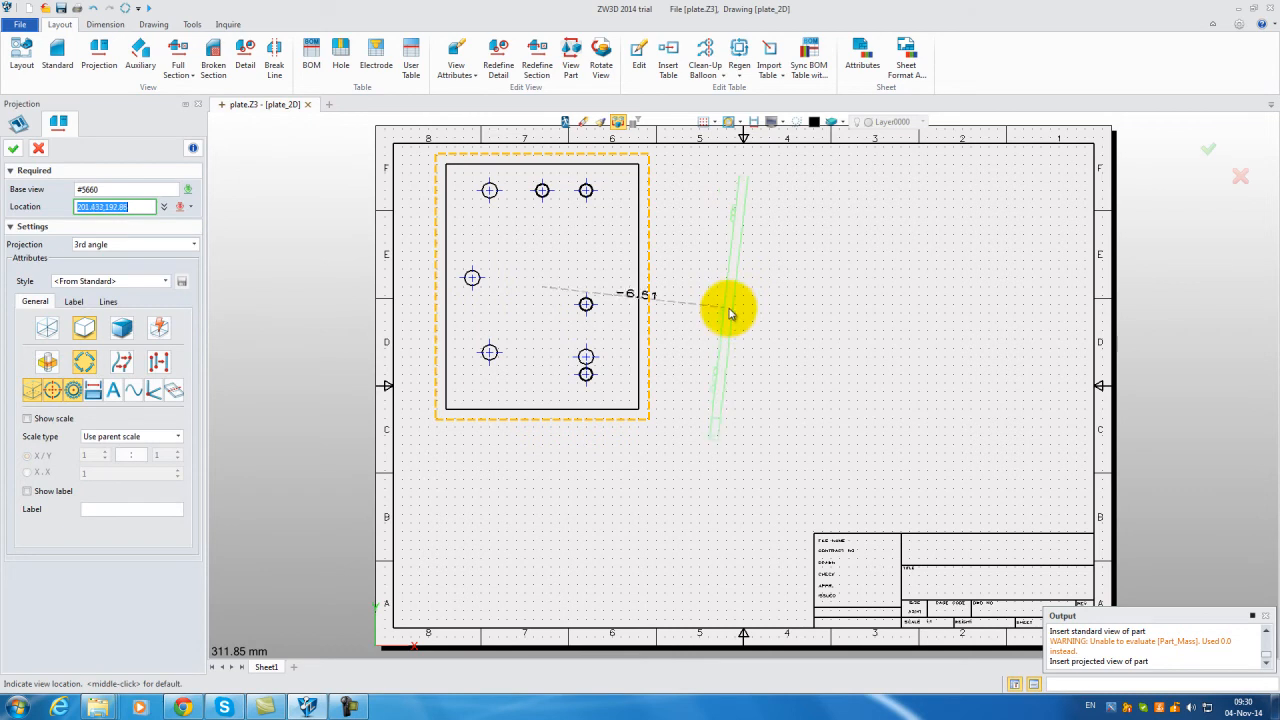
pyautogui.click(733, 305)
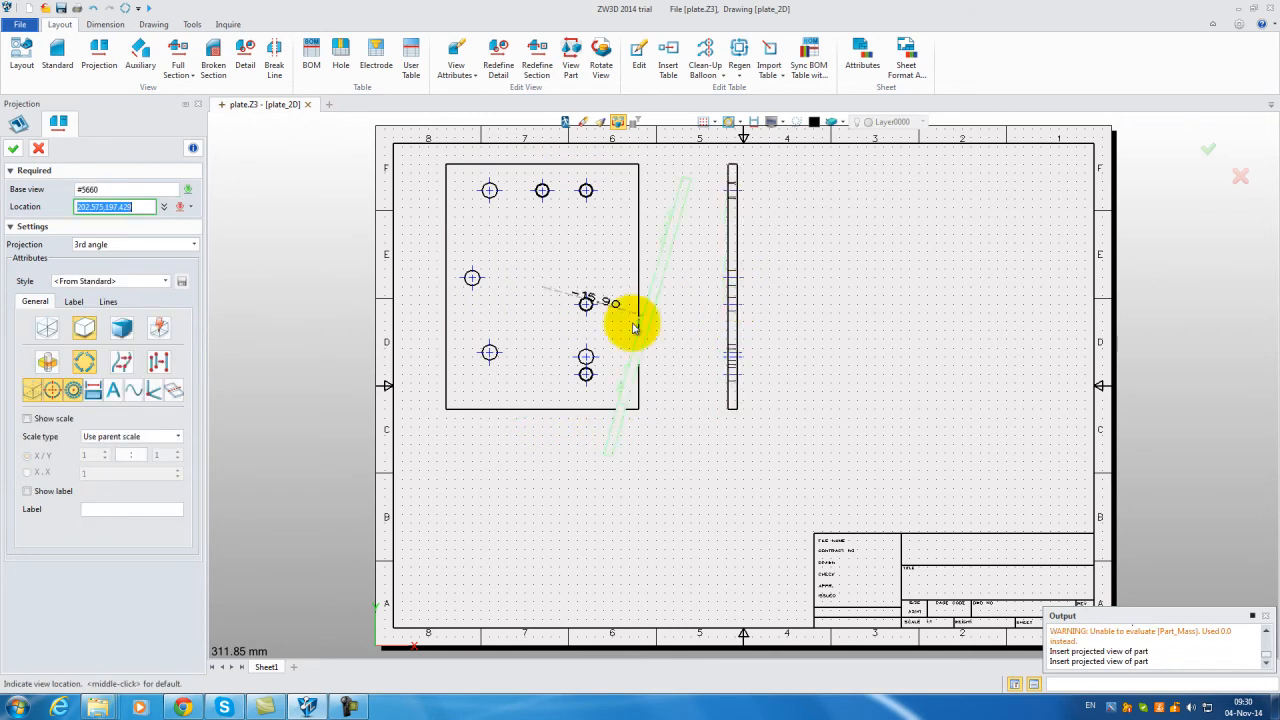
pyautogui.click(535, 465)
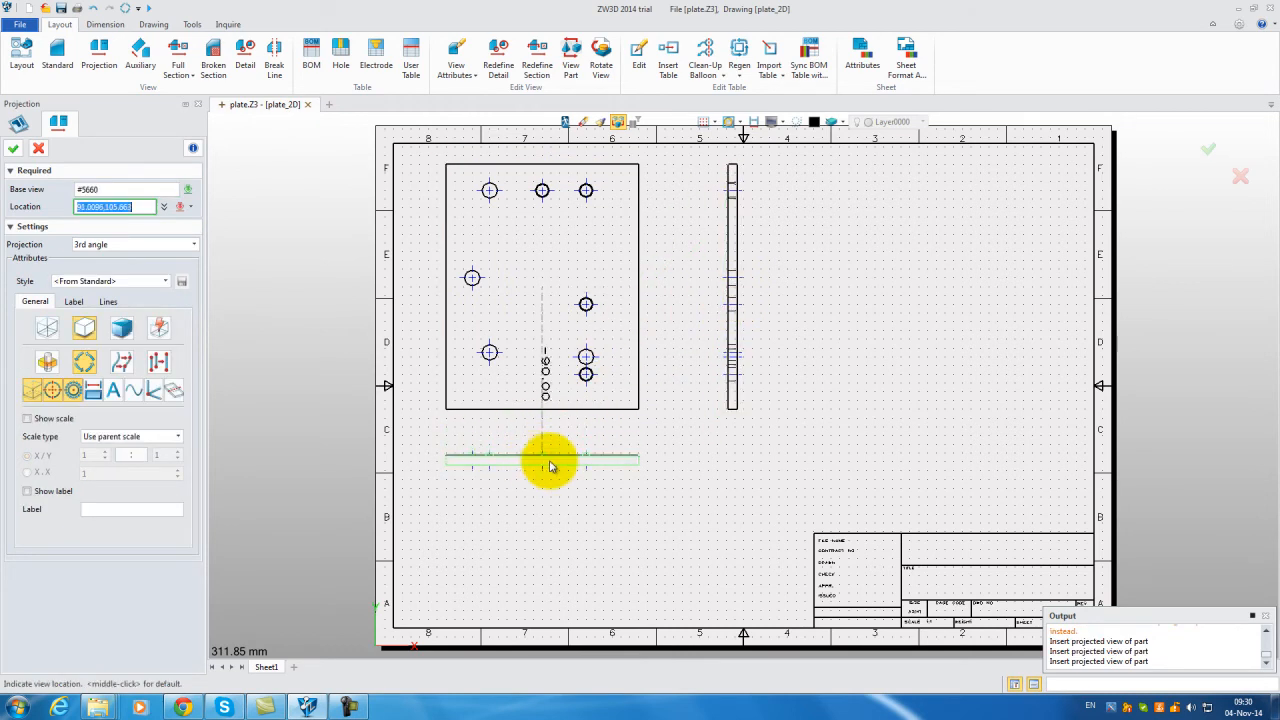
pyautogui.click(1208, 153)
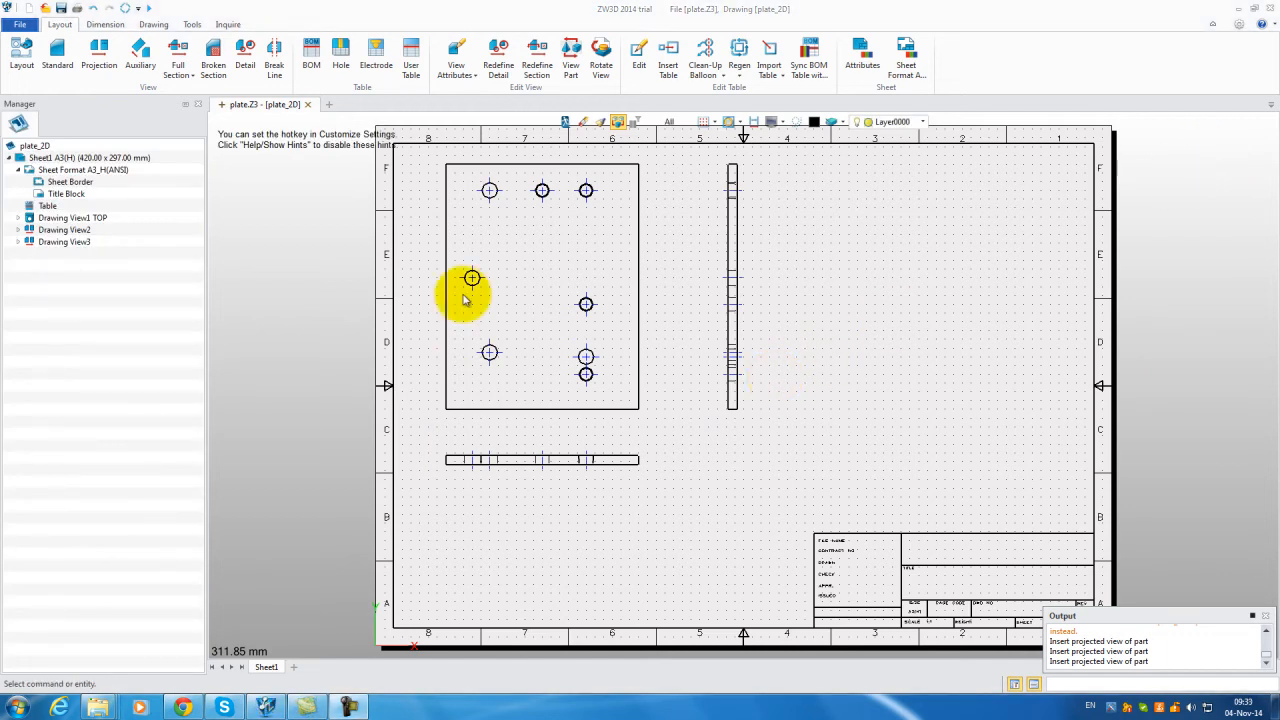
# - Turn off the grid display on the drawing sheet
pyautogui.click(716, 123)
pyautogui.click(729, 149)
pyautogui.scroll(1, 541, 190)
pyautogui.scroll(1, 541, 190)
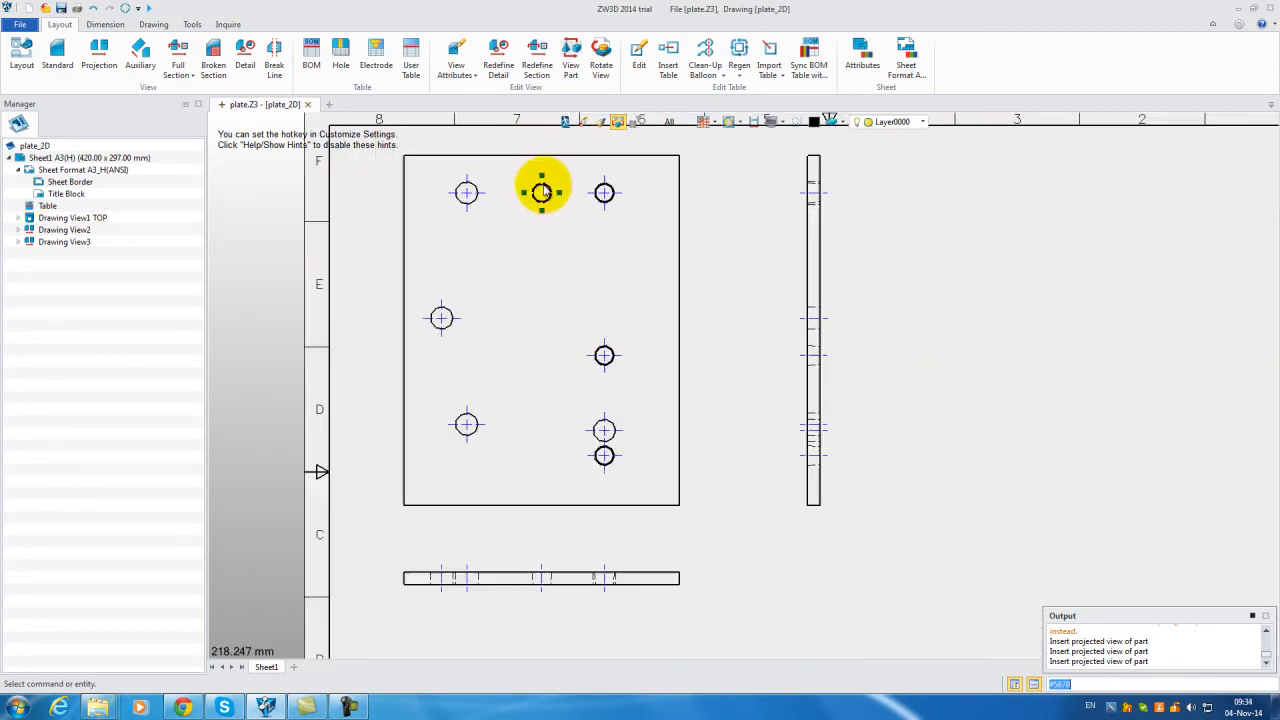
# - Start a hole table for the TOP view and name it Table
pyautogui.click(341, 58)
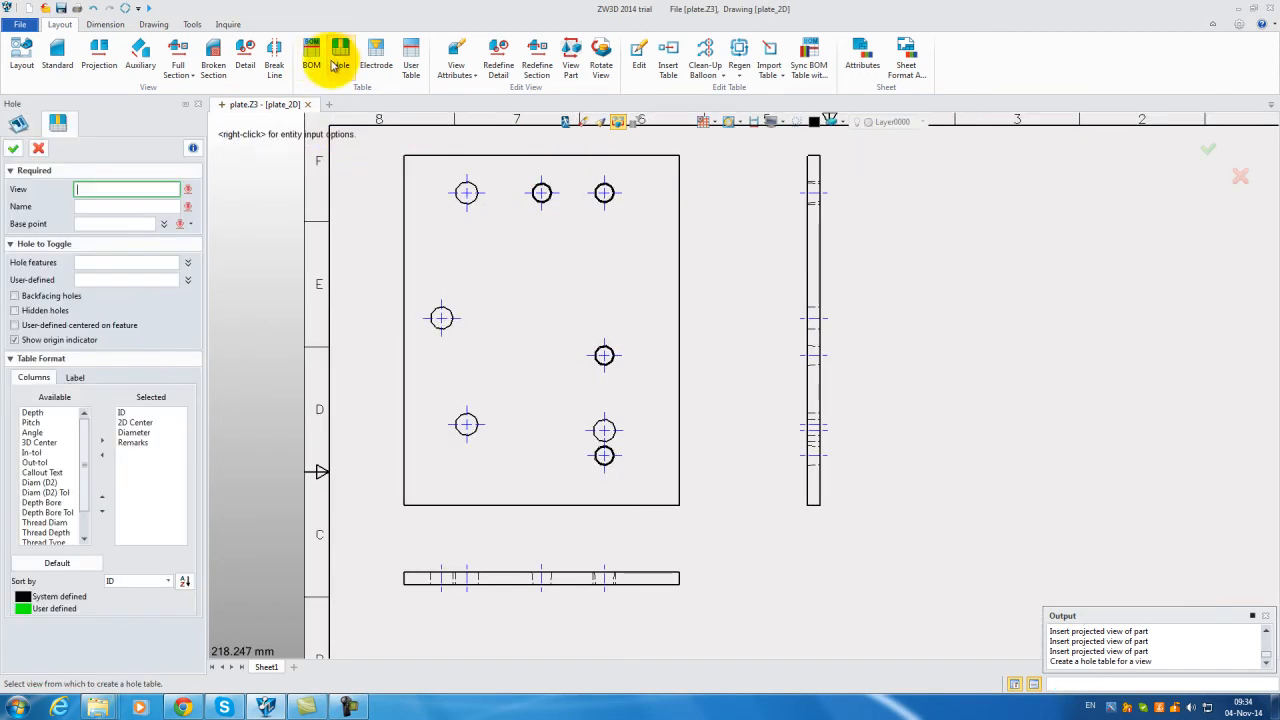
pyautogui.click(405, 260)
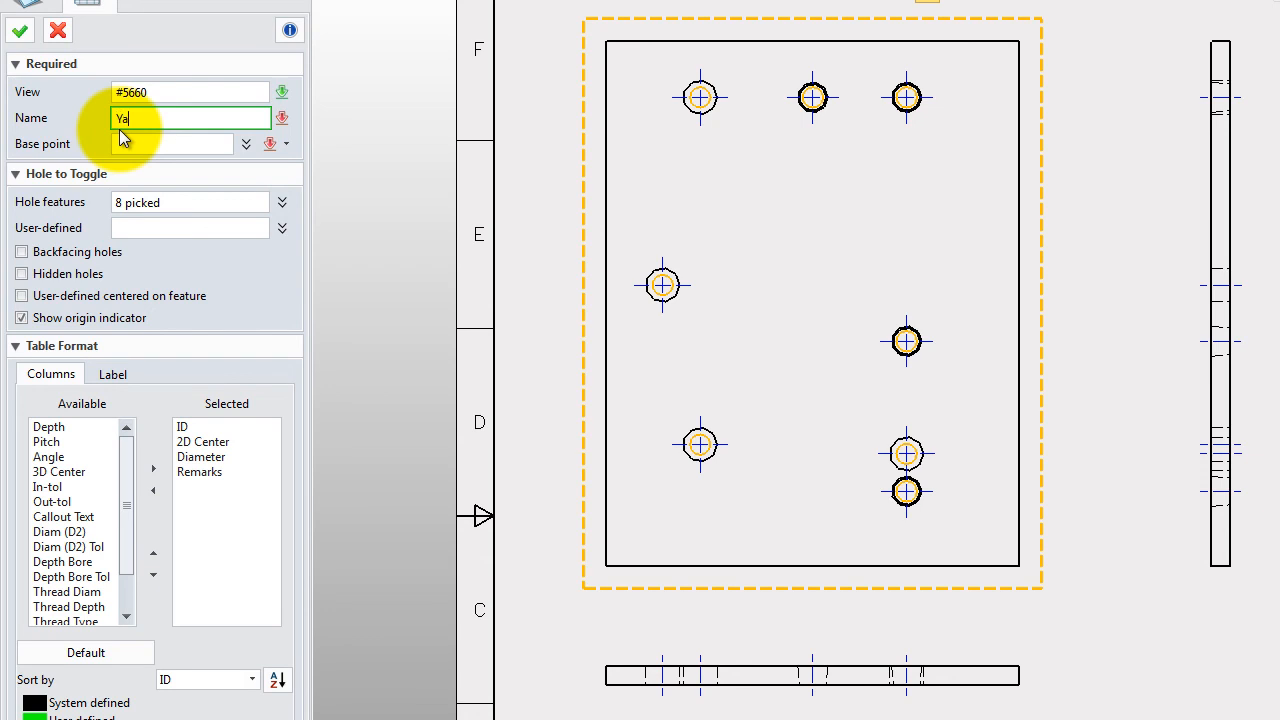
pyautogui.write('Table')
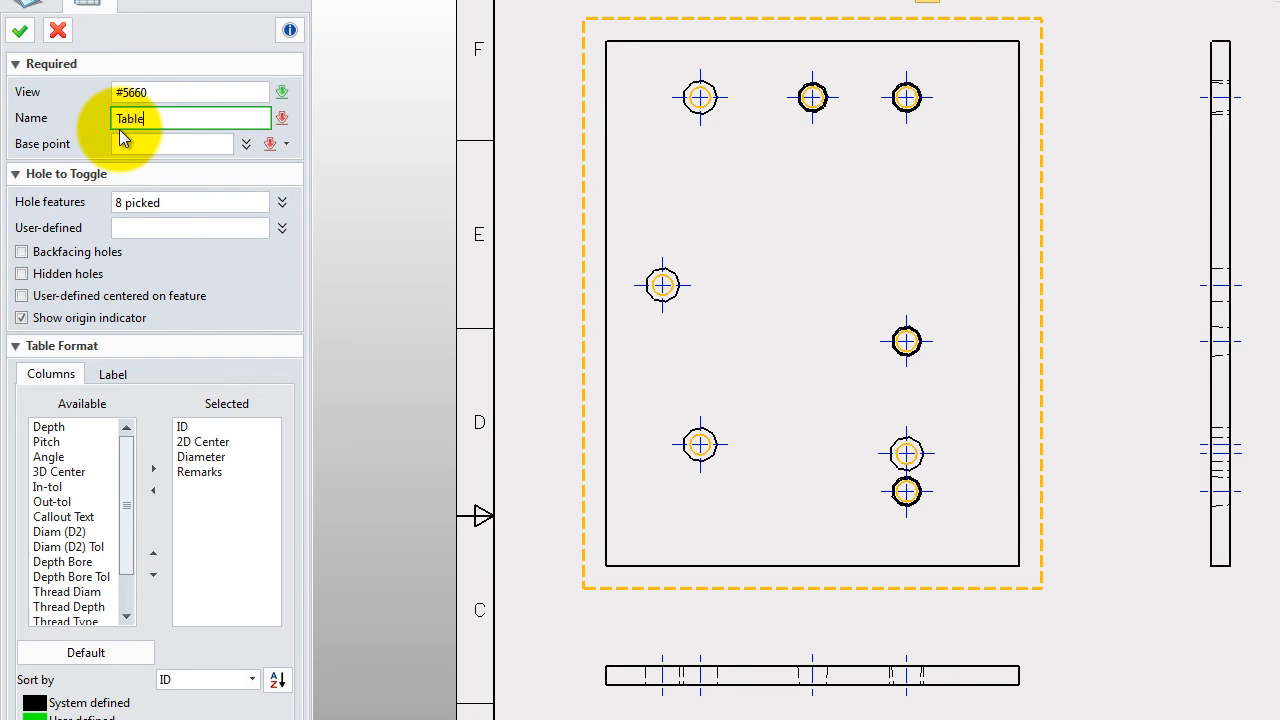
pyautogui.click(184, 147)
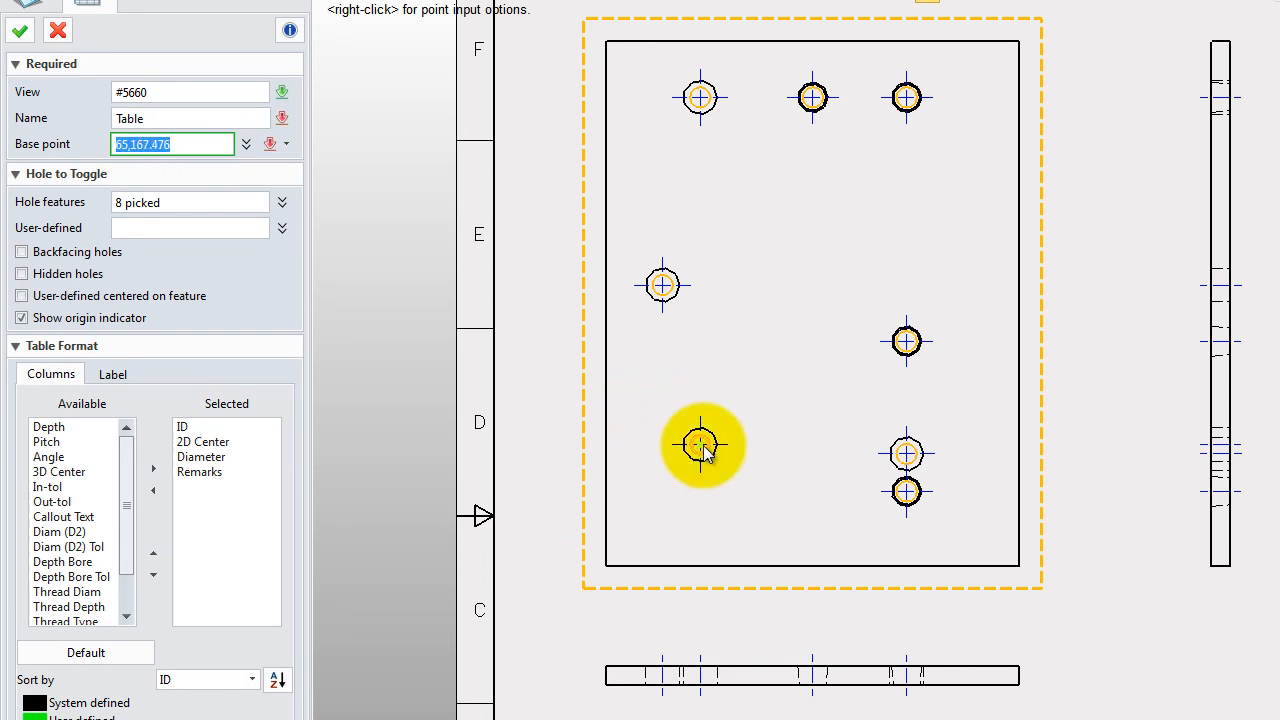
pyautogui.press('Delete')
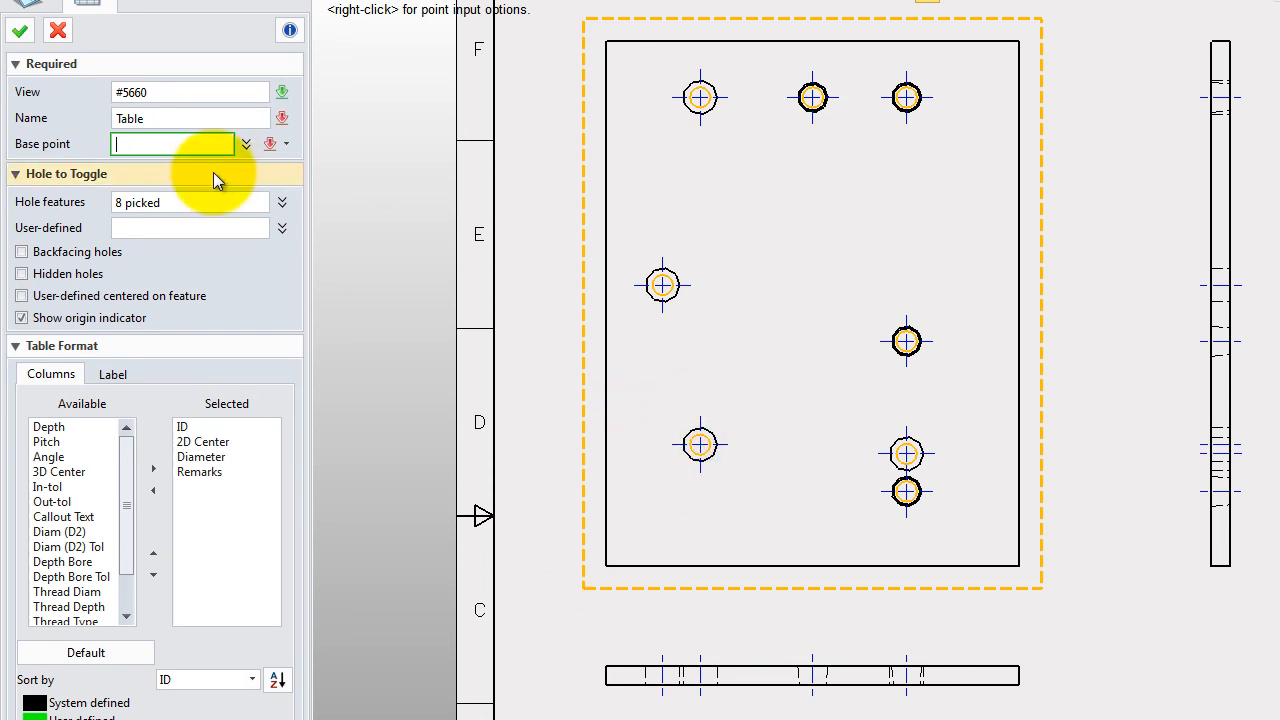
pyautogui.click(203, 238)
pyautogui.click(58, 472)
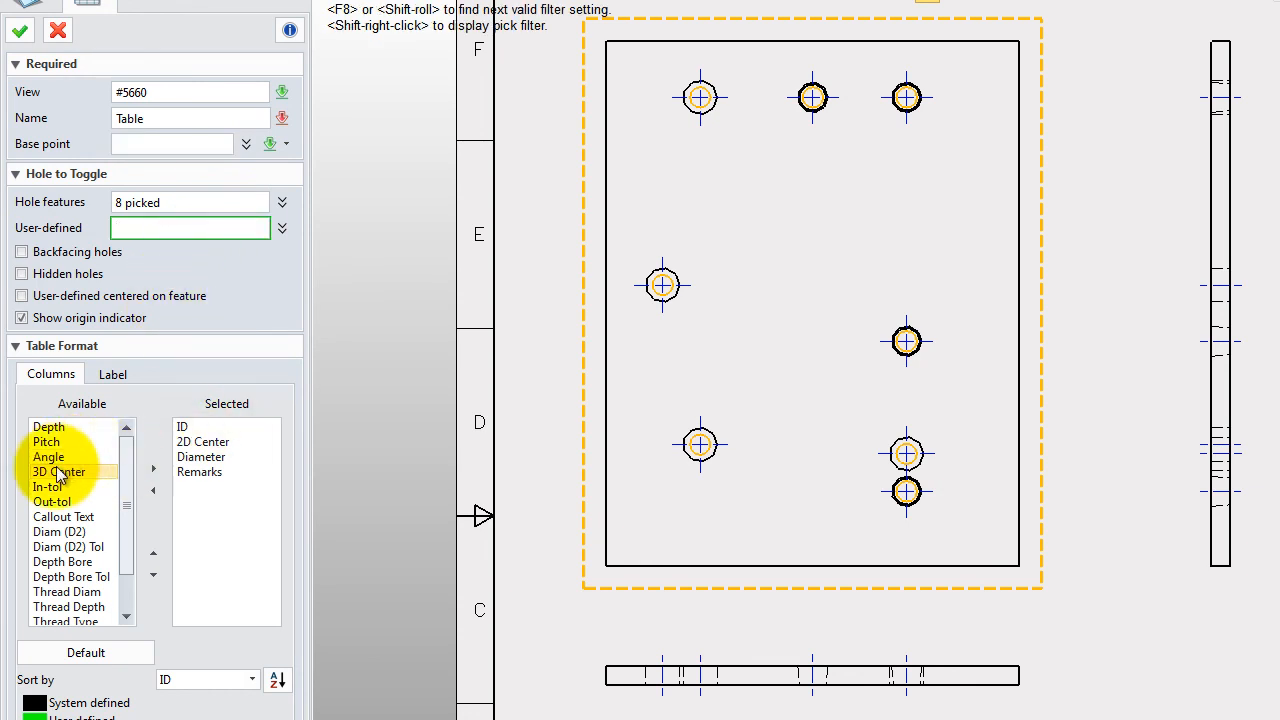
pyautogui.click(207, 472)
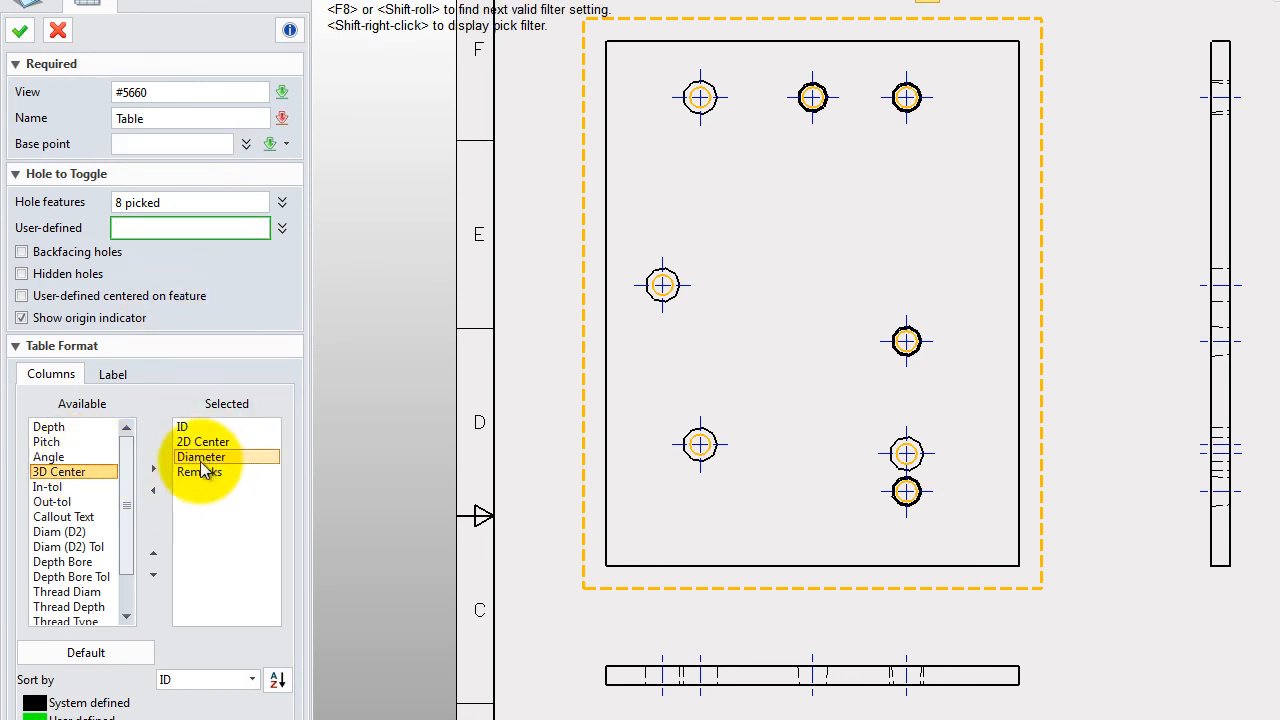
pyautogui.click(143, 148)
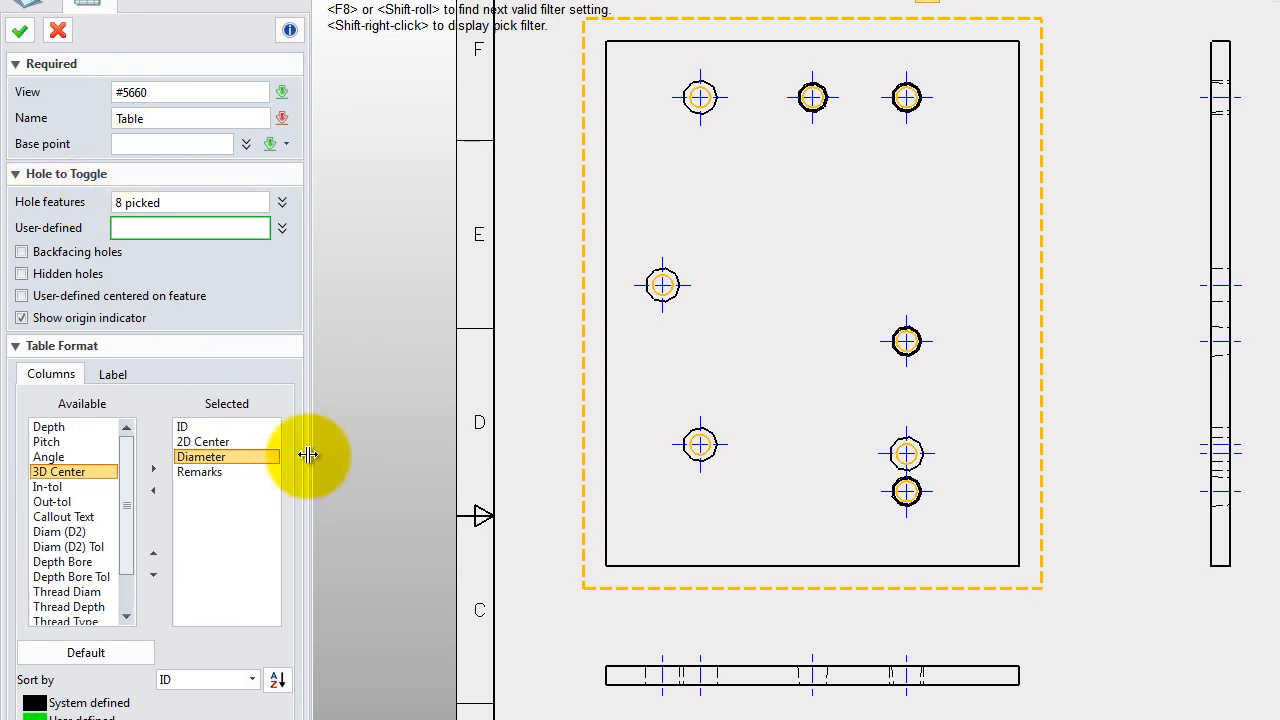
# - Create the hole table and insert it by its Top-Left origin beside the projected side view, at about 225, 241
pyautogui.click(28, 28)
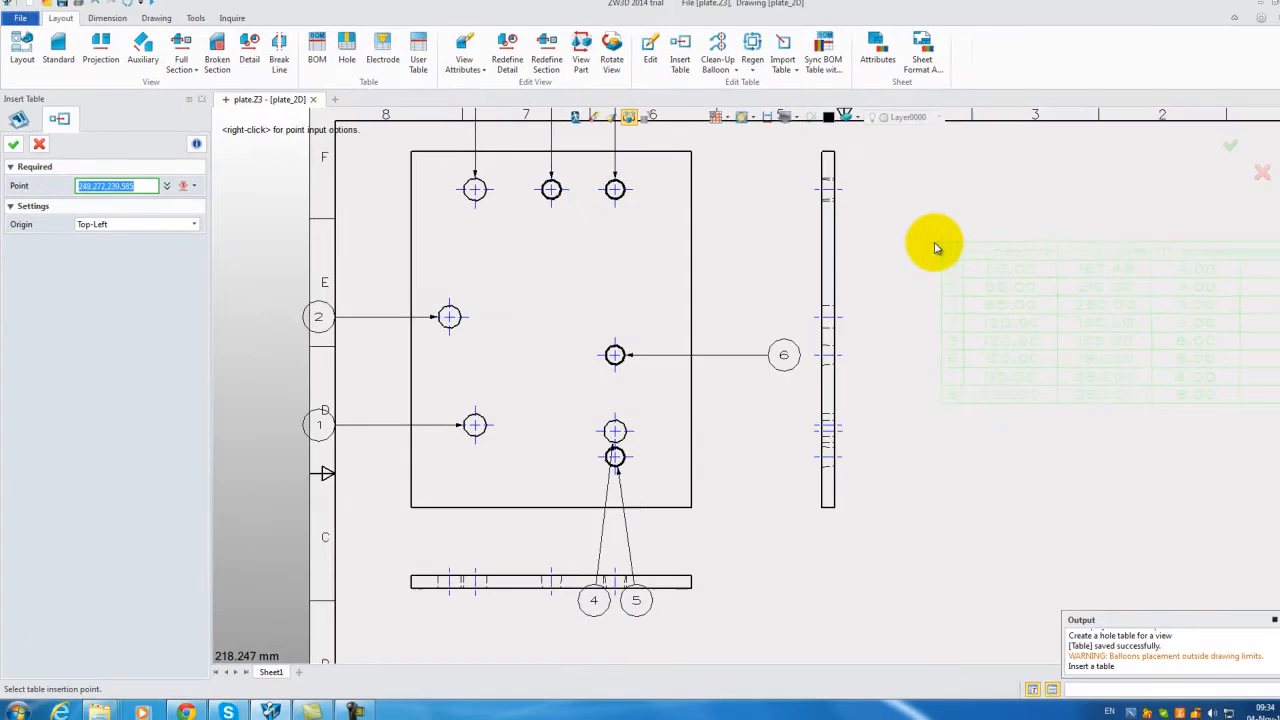
pyautogui.click(868, 248)
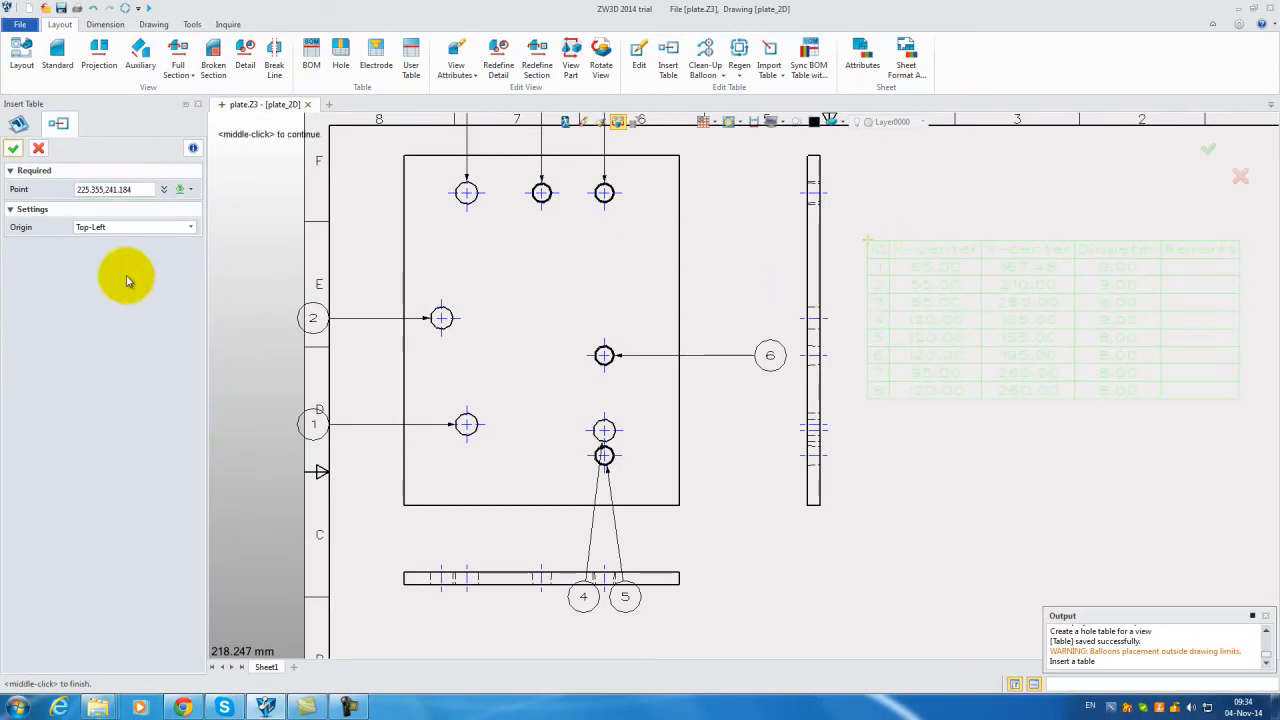
pyautogui.click(13, 148)
# - Move hole balloon 6 closer to the plate's edge, slightly below the level of its hole
pyautogui.click(862, 385)
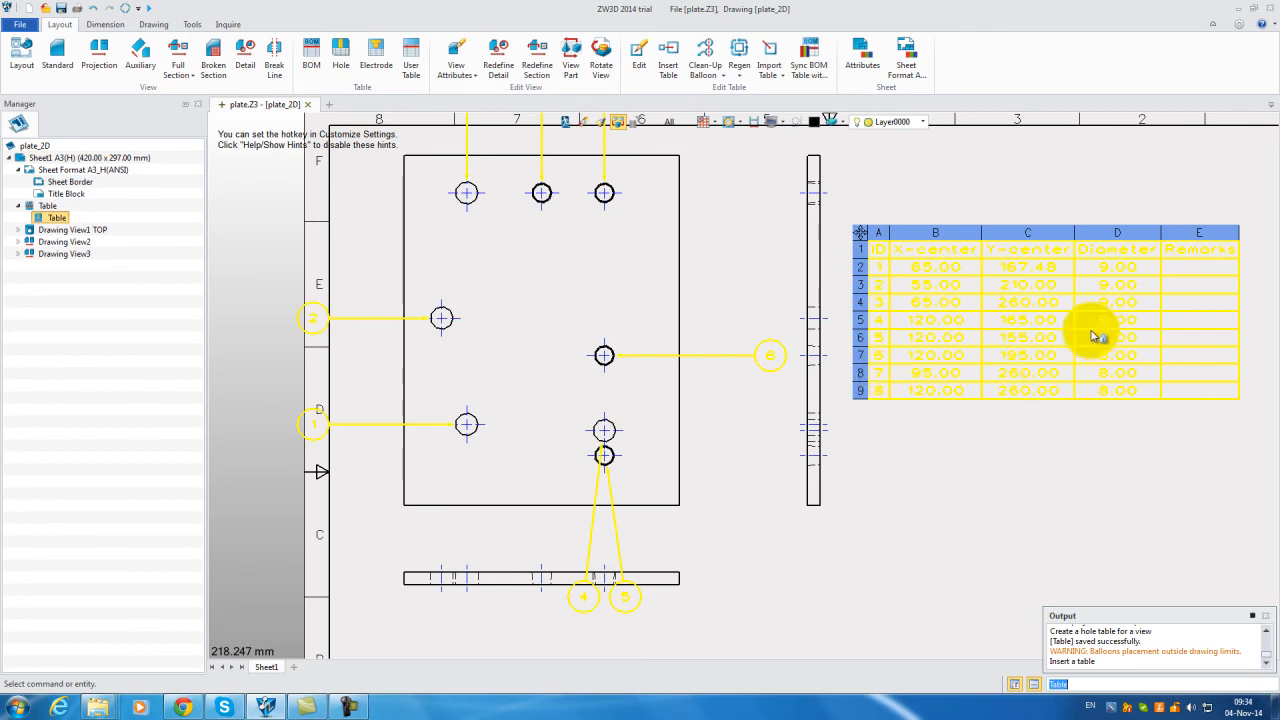
pyautogui.scroll(3, 1171, 277)
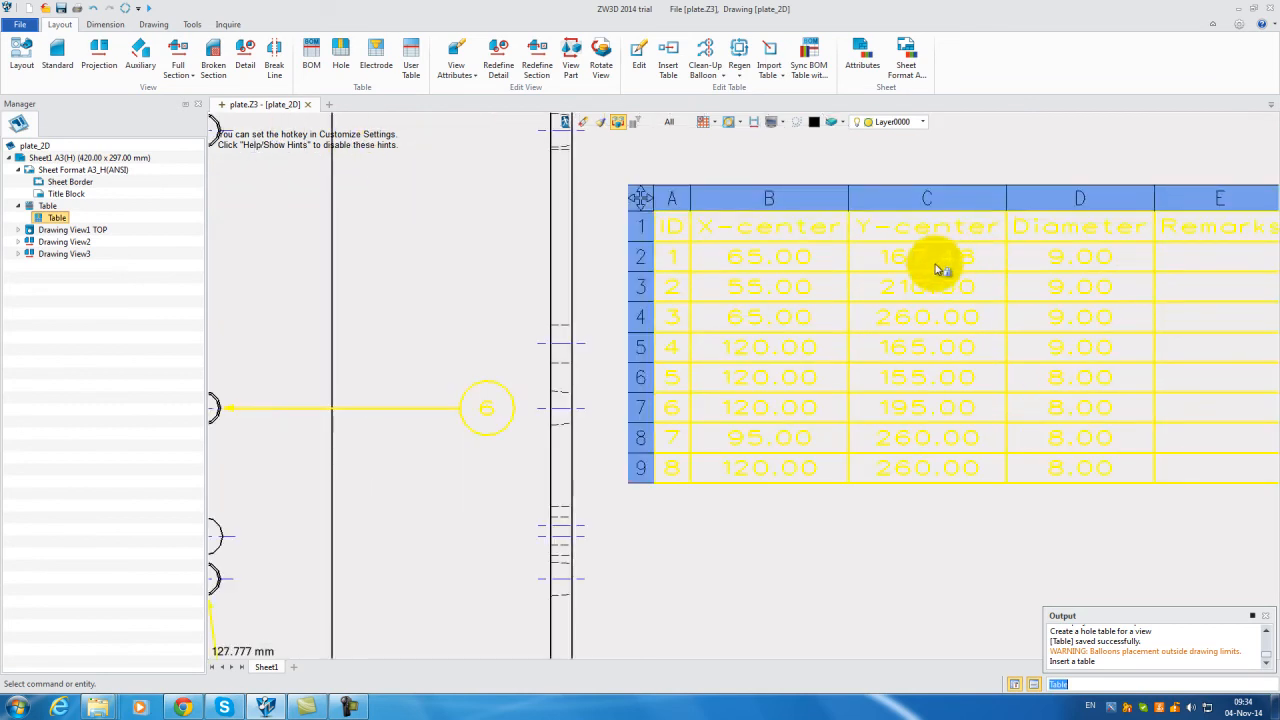
pyautogui.scroll(-3, 974, 426)
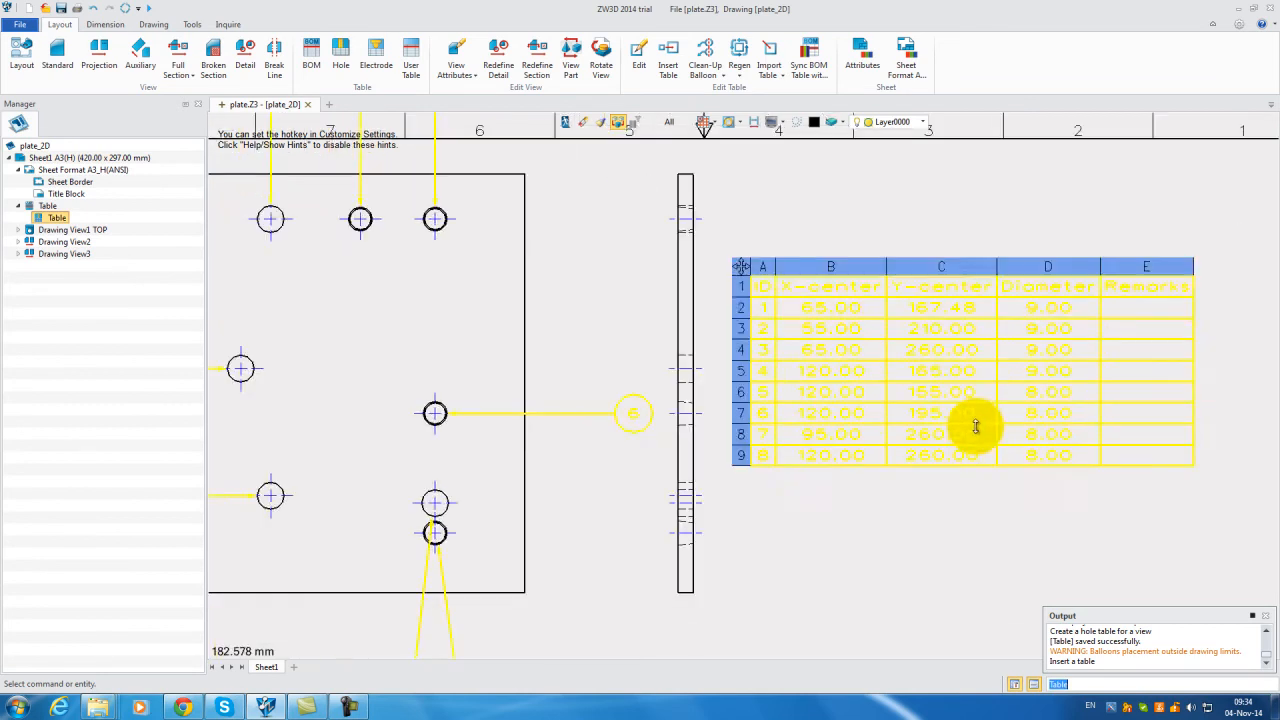
pyautogui.scroll(-1, 588, 500)
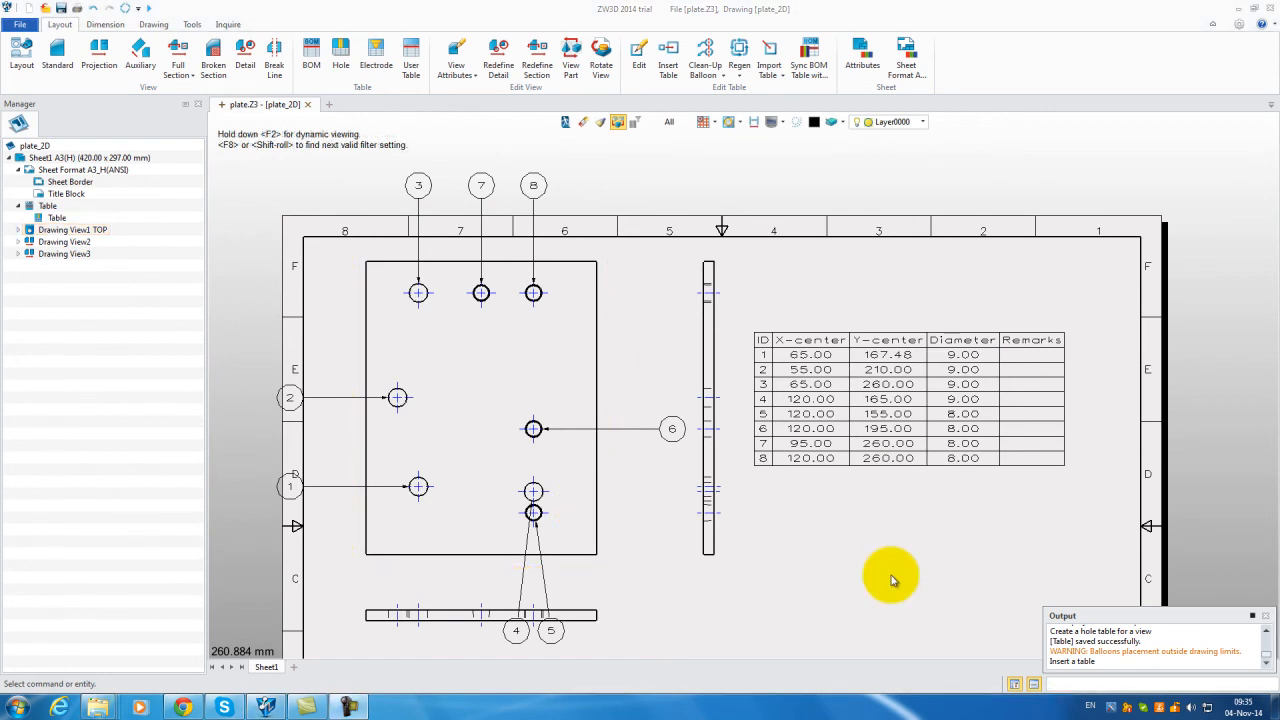
pyautogui.rightClick(667, 433)
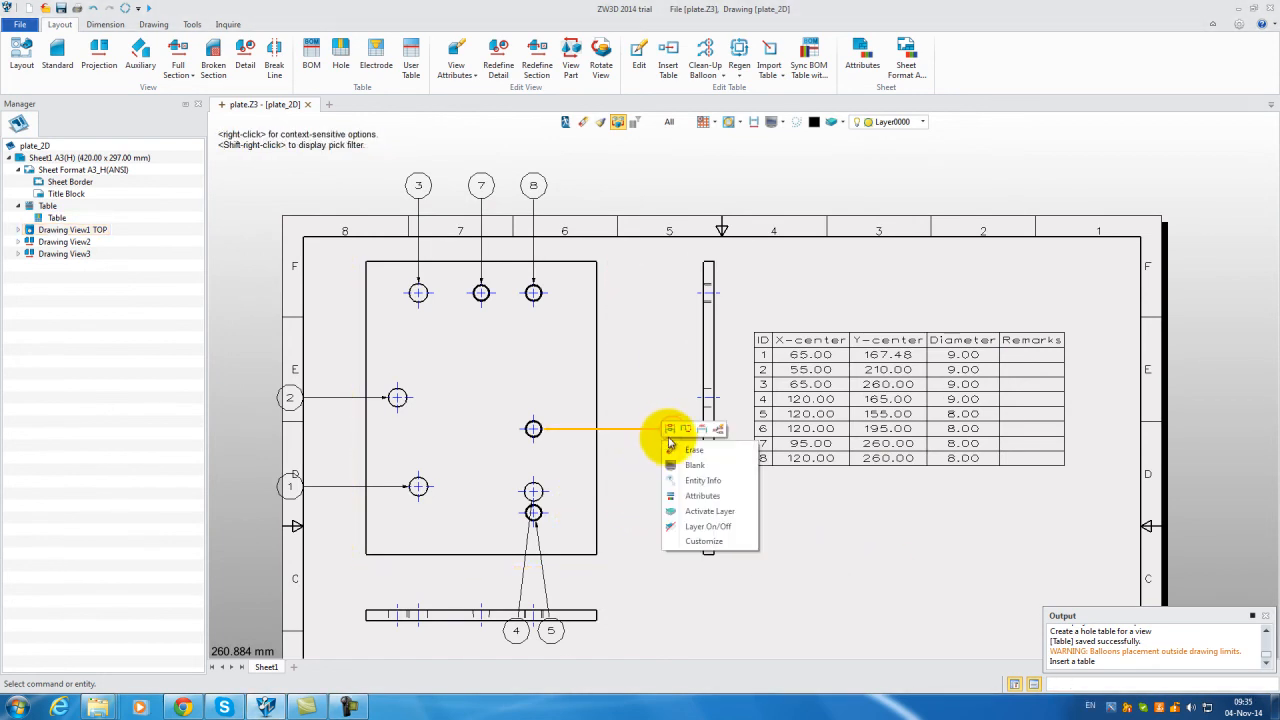
pyautogui.click(670, 429)
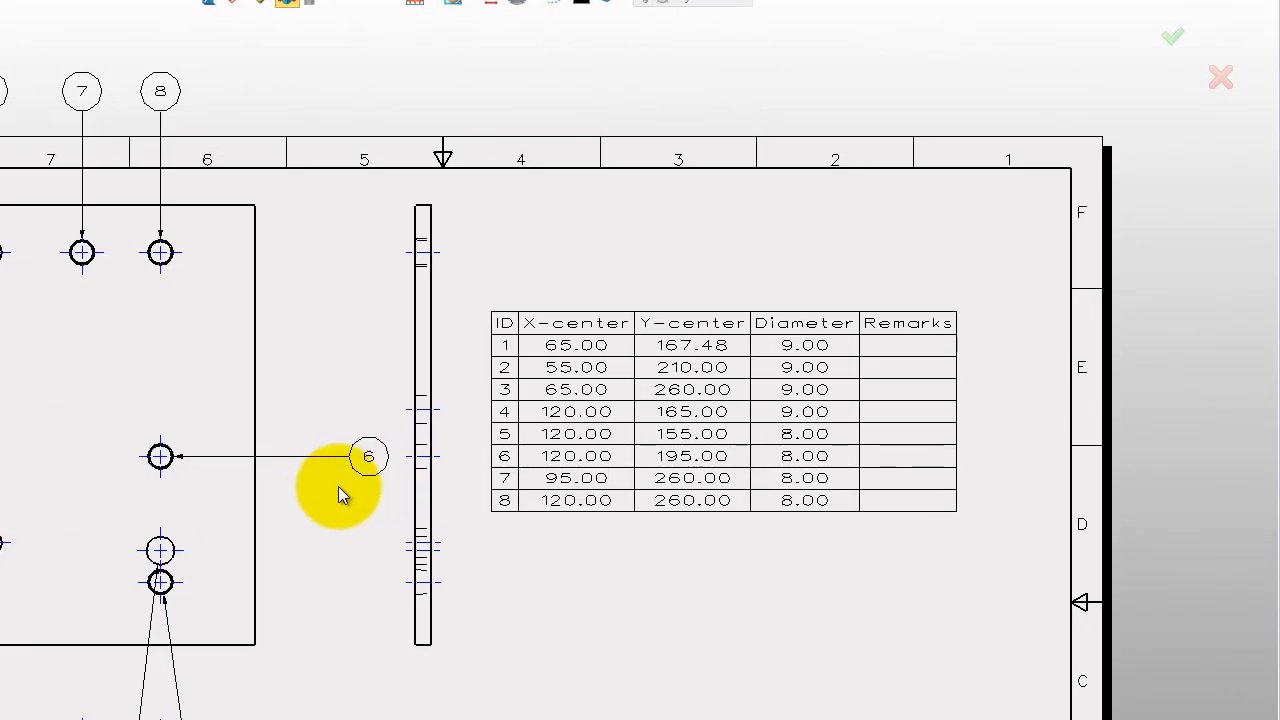
pyautogui.click(364, 459)
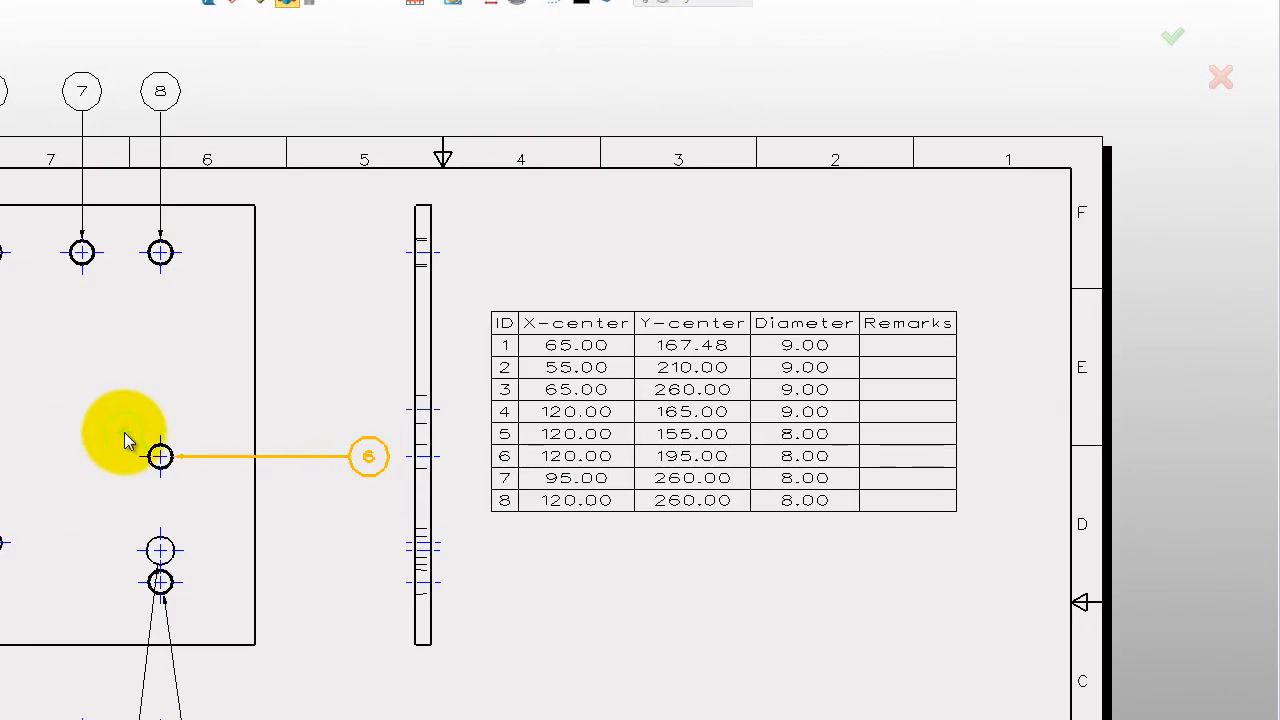
pyautogui.click(305, 489)
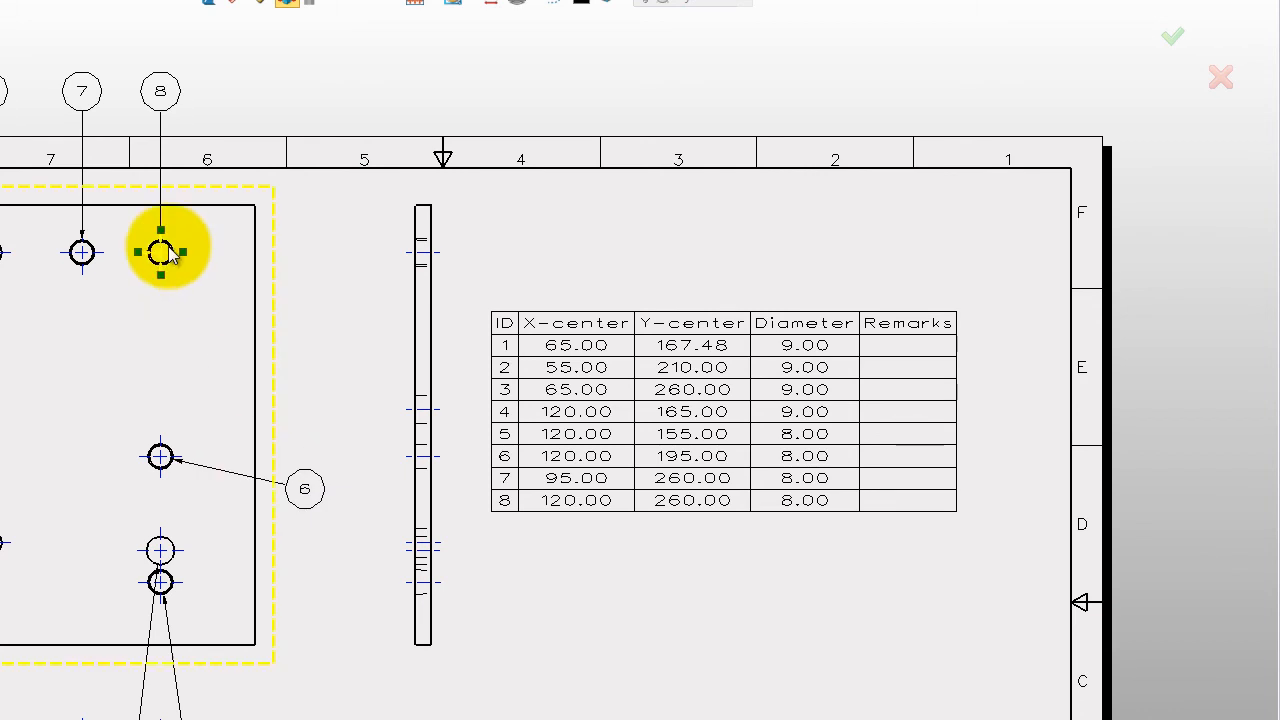
# - Move hole balloon 8 beside the plate's right edge, slightly above the level of its hole
pyautogui.rightClick(171, 106)
pyautogui.rightClick(169, 96)
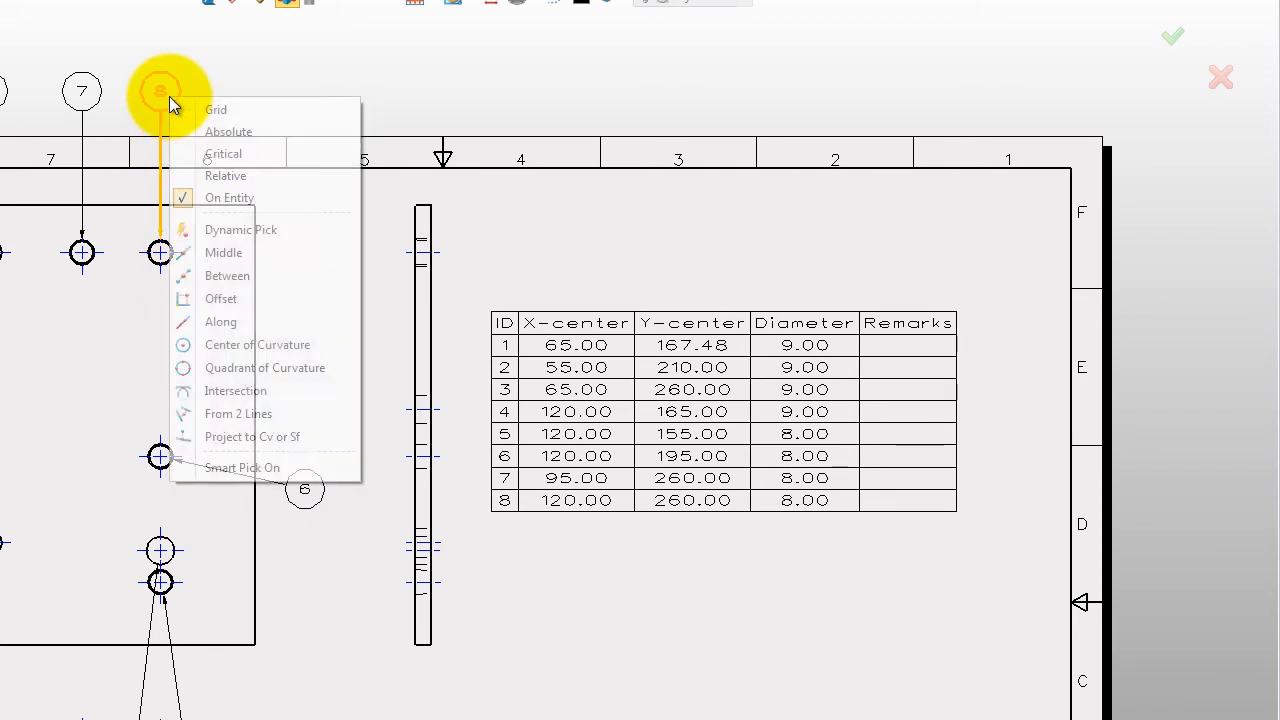
pyautogui.rightClick(141, 124)
pyautogui.click(223, 94)
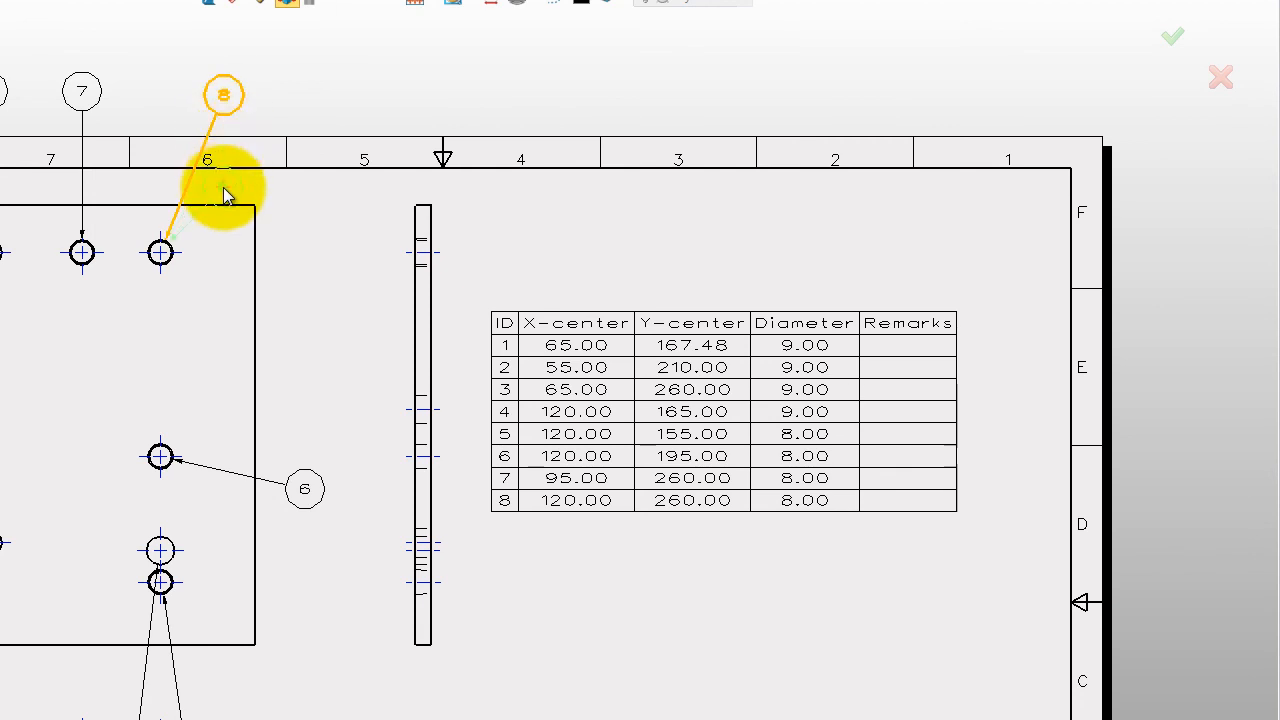
pyautogui.click(285, 205)
# - Move hole balloon 7 onto the plate's top edge, right of its hole, and balloon 3 just outside the plate's upper-left corner
pyautogui.click(101, 109)
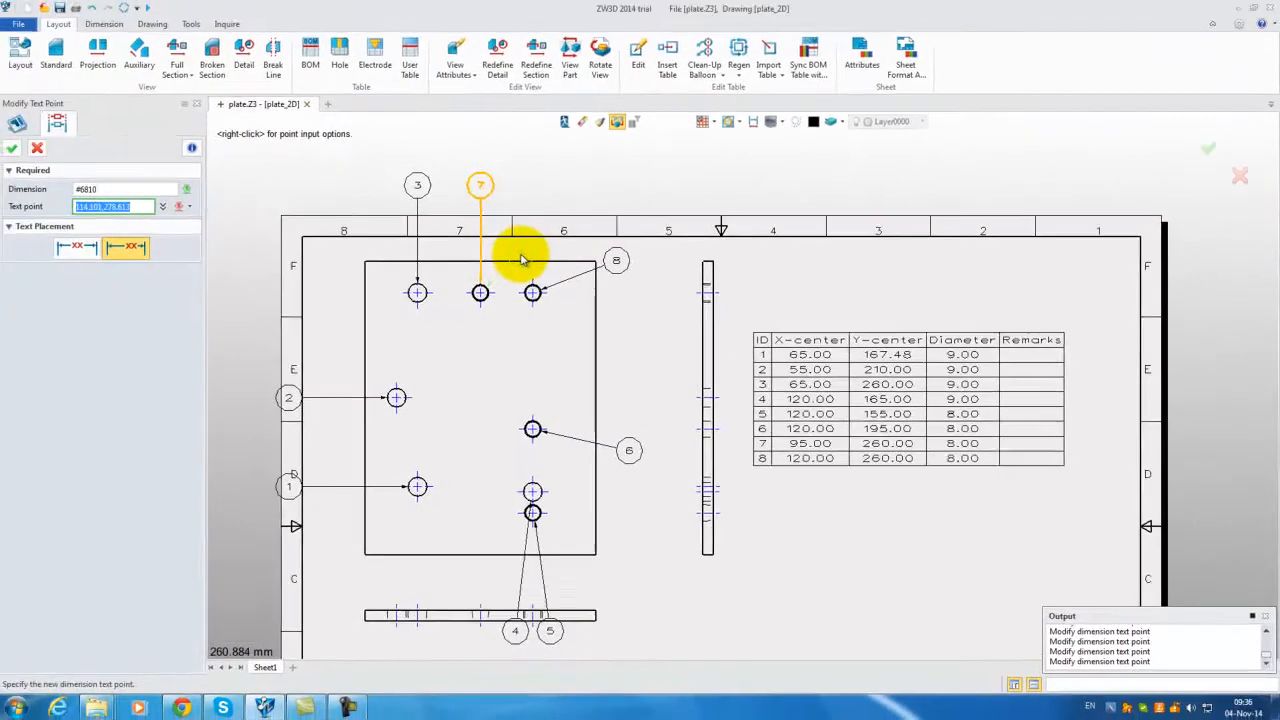
pyautogui.scroll(5, 140, 190)
pyautogui.click(510, 248)
pyautogui.scroll(-4, 520, 330)
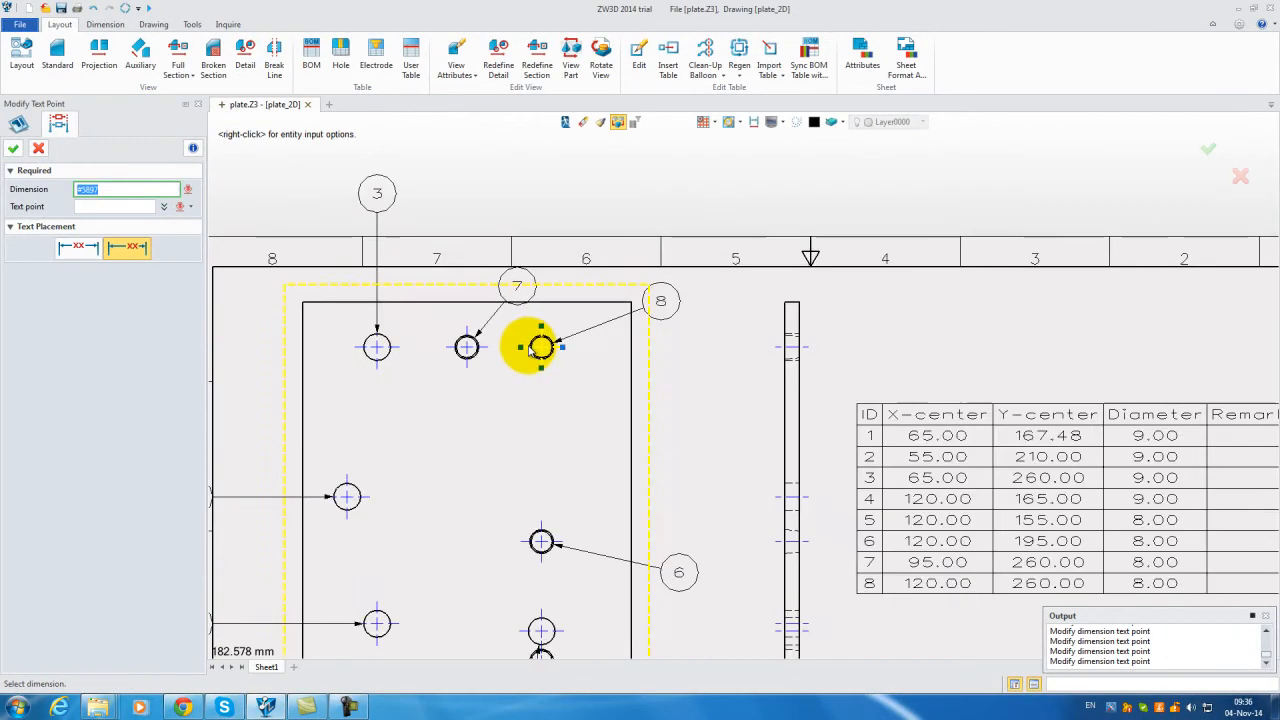
pyautogui.click(418, 232)
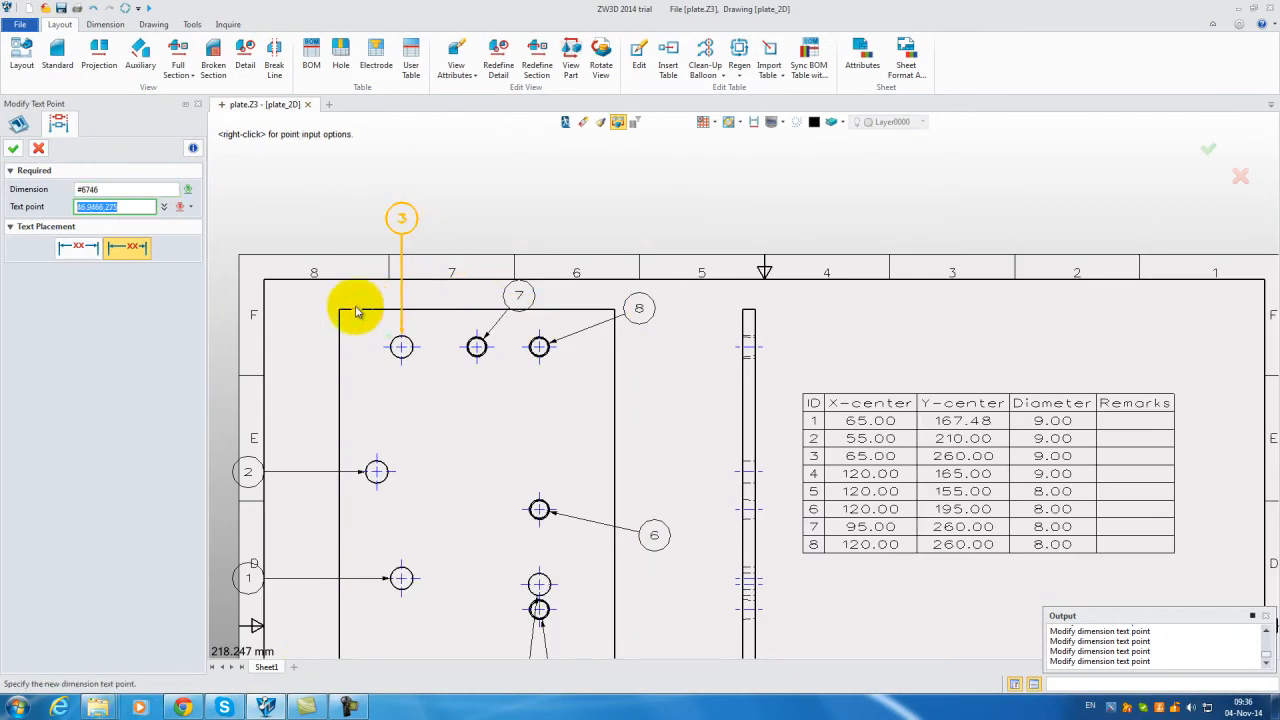
pyautogui.click(314, 308)
# - Move hole balloons 2 and 1 close to the plate's left edge, each slightly above the level of its hole
pyautogui.click(256, 468)
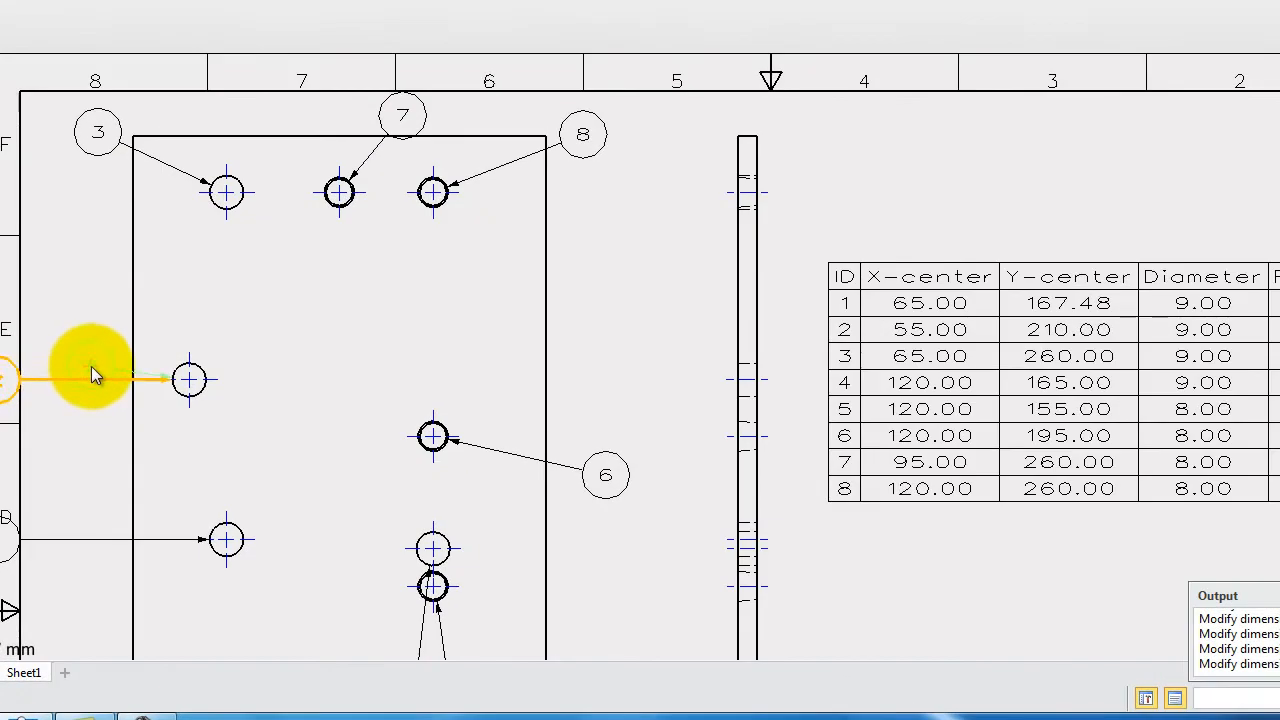
pyautogui.moveTo(63, 497); pyautogui.dragTo(149, 256, button='middle')
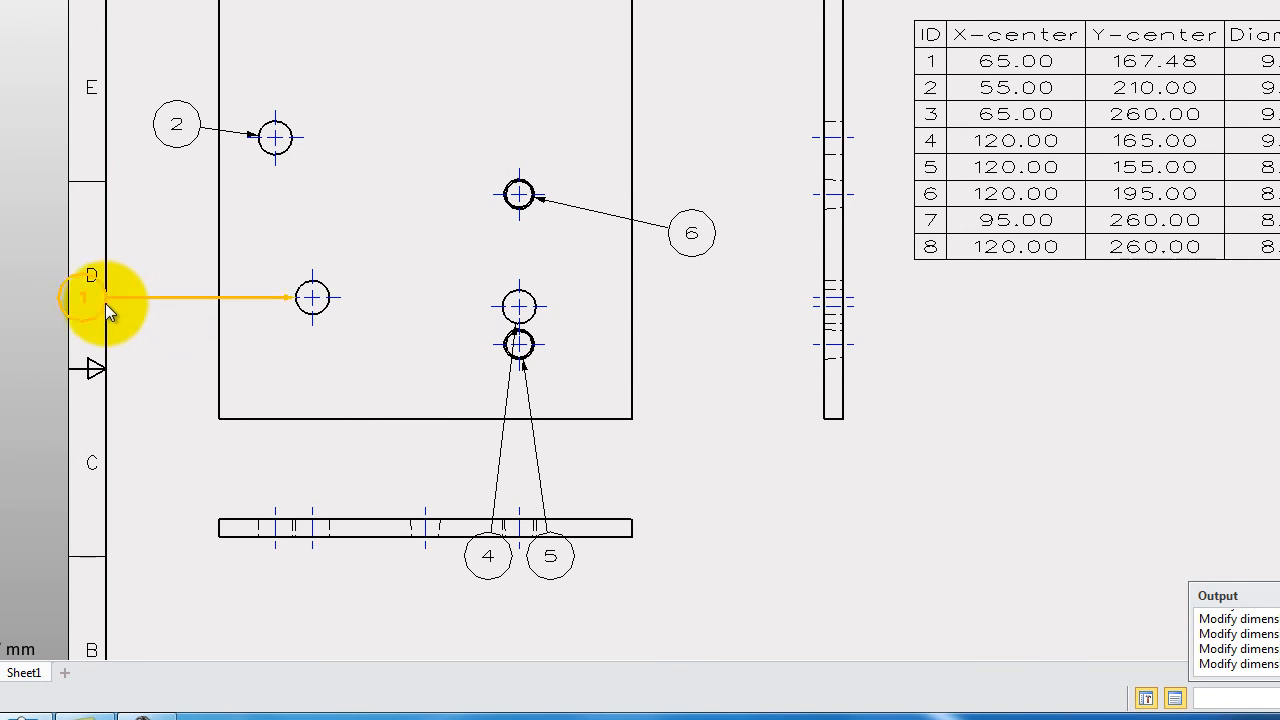
pyautogui.click(174, 298)
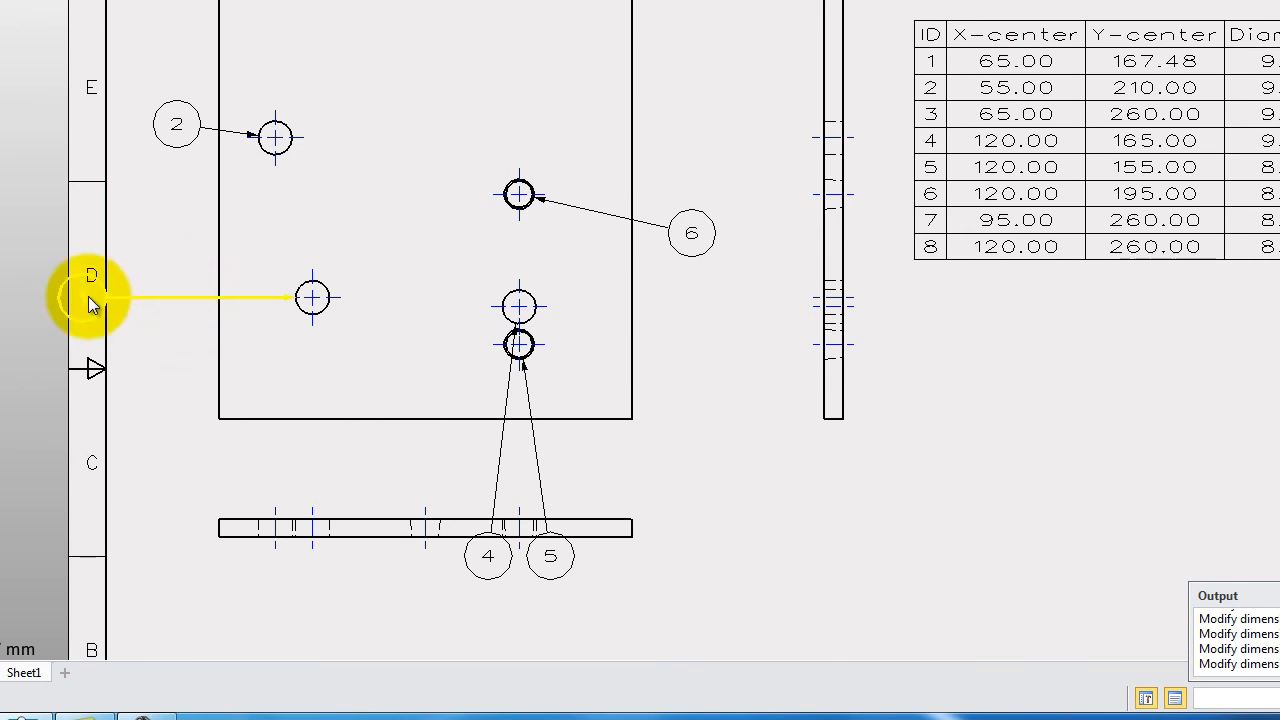
pyautogui.moveTo(110, 296); pyautogui.dragTo(188, 281)
# - Move hole balloons 4 and 5 up into the gap between the plate's bottom edge and the projected view below, side by side
pyautogui.click(476, 568)
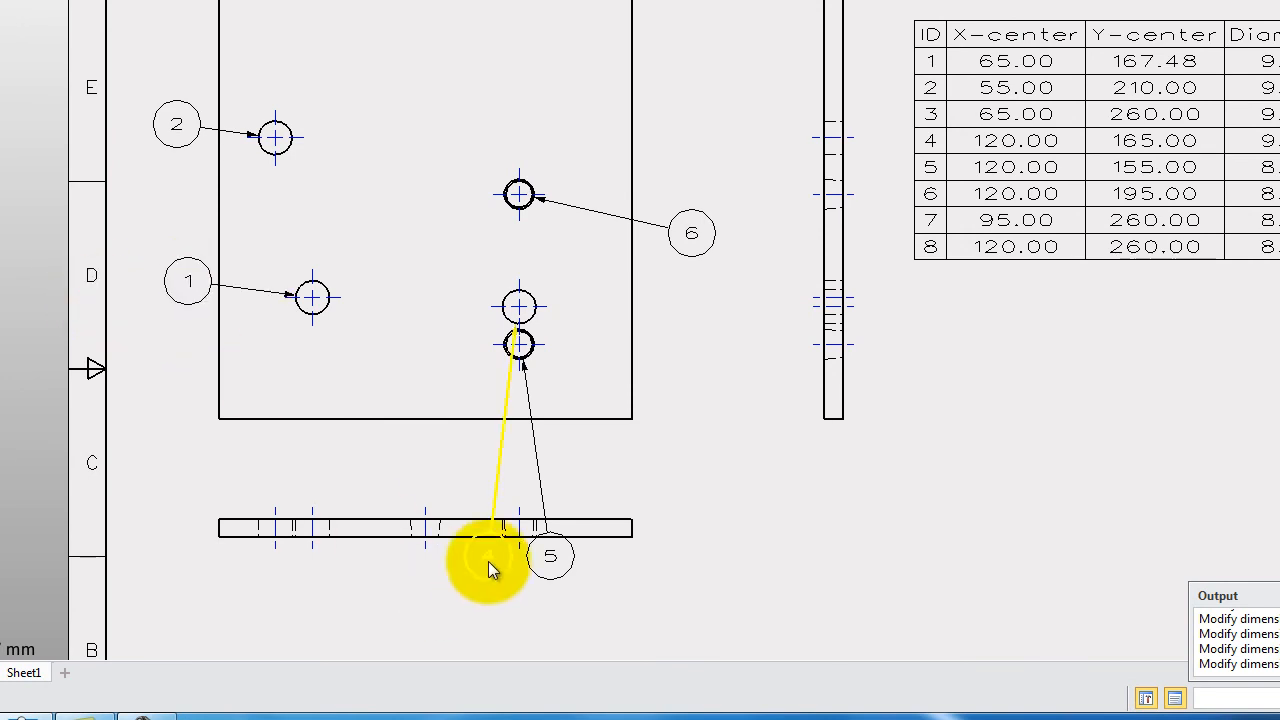
pyautogui.moveTo(451, 476); pyautogui.dragTo(468, 456)
pyautogui.click(540, 557)
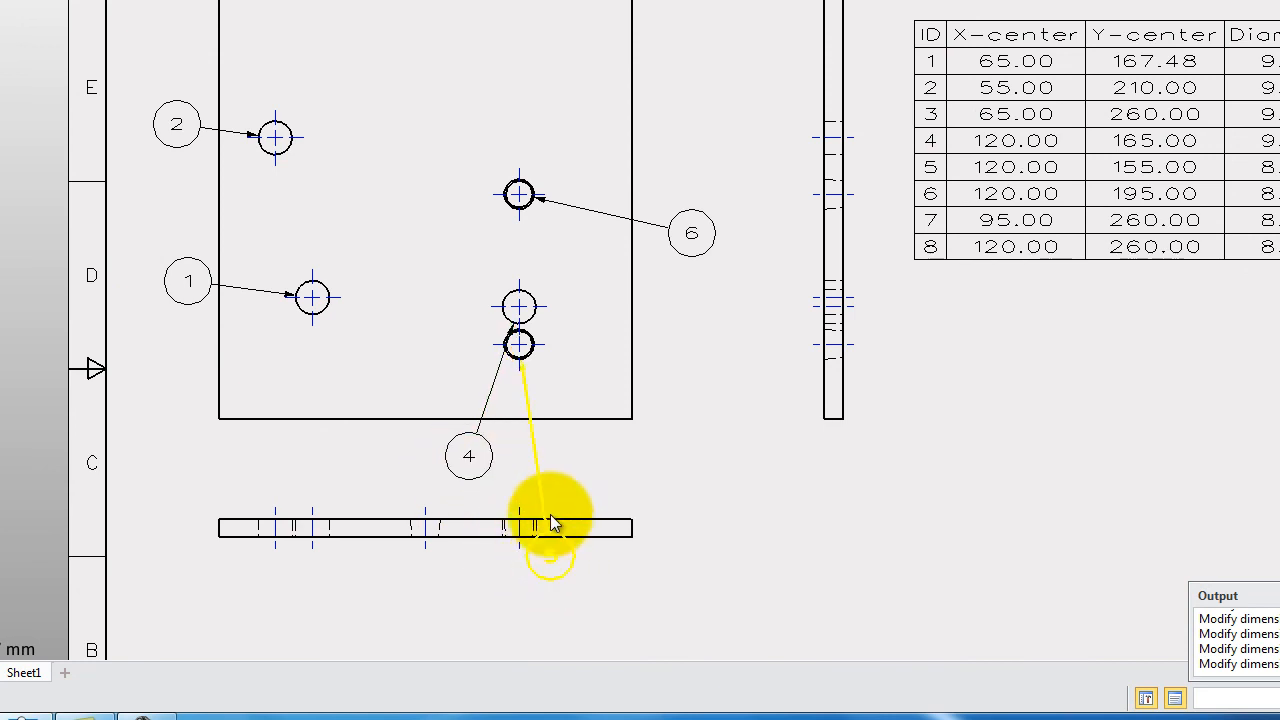
pyautogui.moveTo(554, 557); pyautogui.dragTo(562, 456)
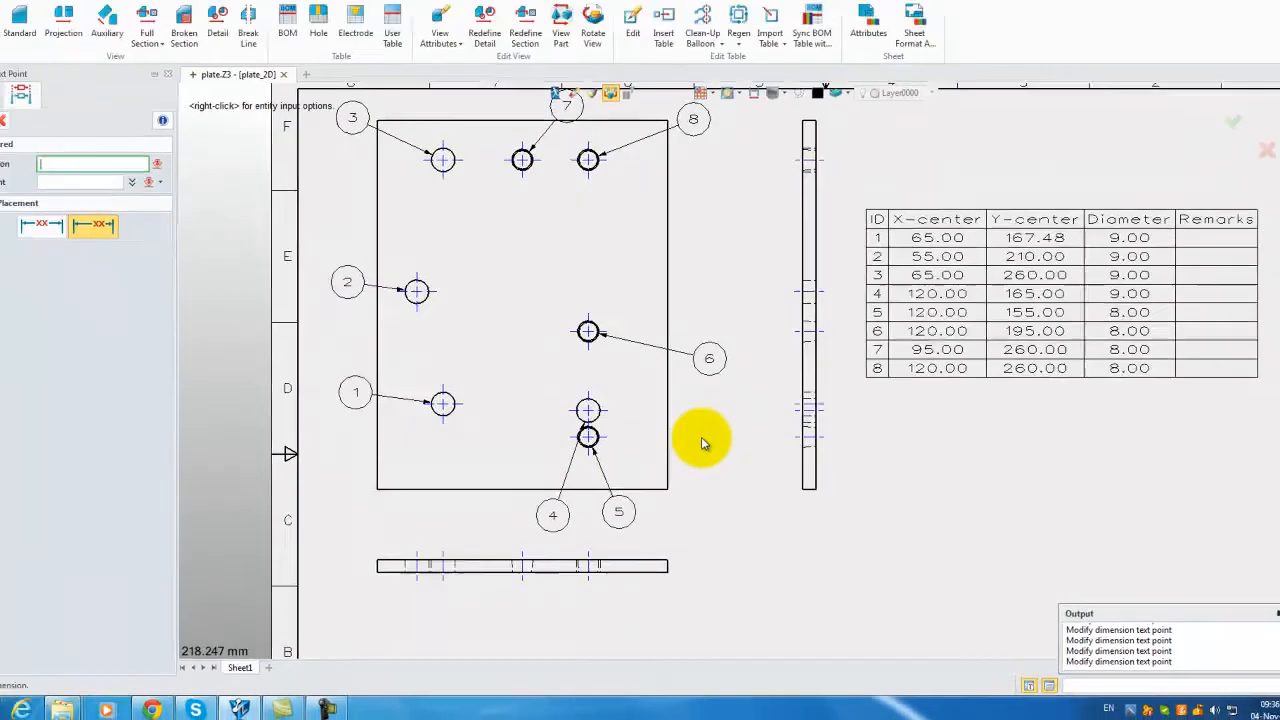
pyautogui.scroll(-2, 704, 442)
pyautogui.moveTo(755, 409); pyautogui.dragTo(688, 447, button='middle')
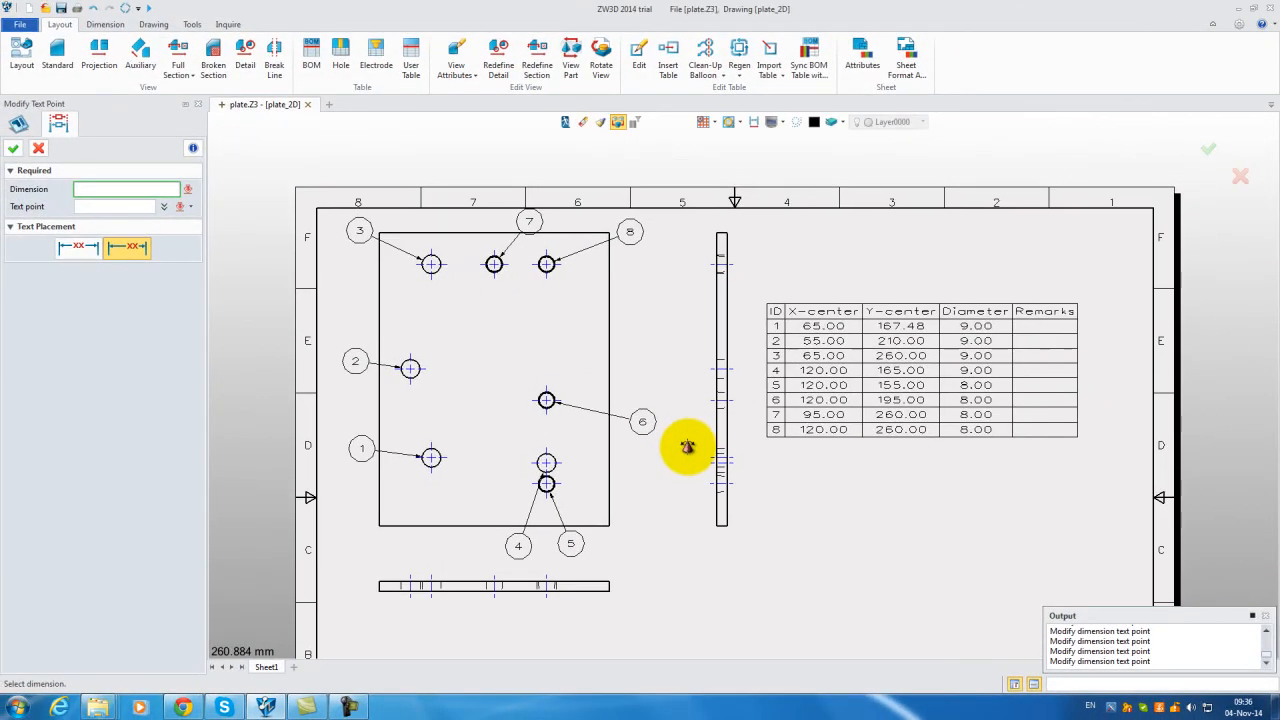